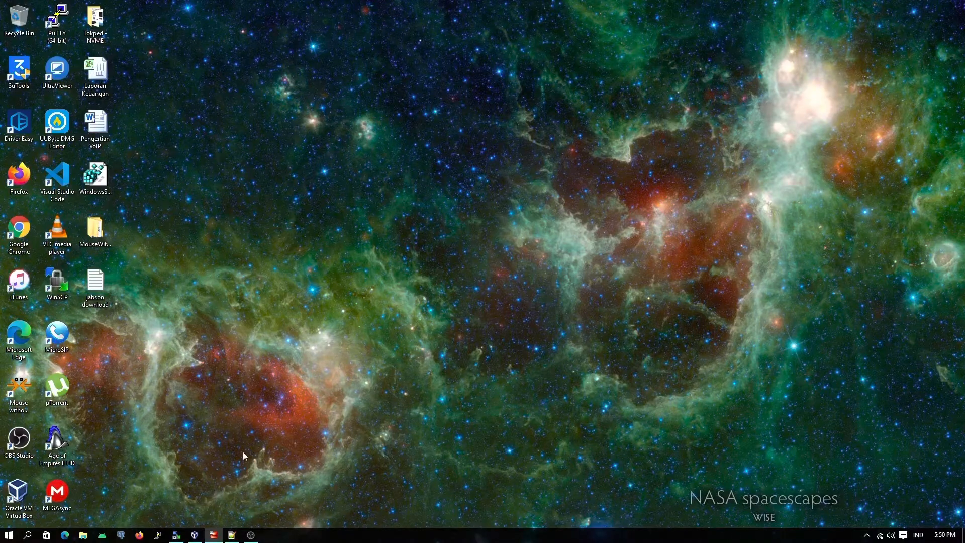
# Step: Switch to Firefox and load the GoIP gateway's web interface at 192.168.50.200 in a new tab
pyautogui.click(139, 535)
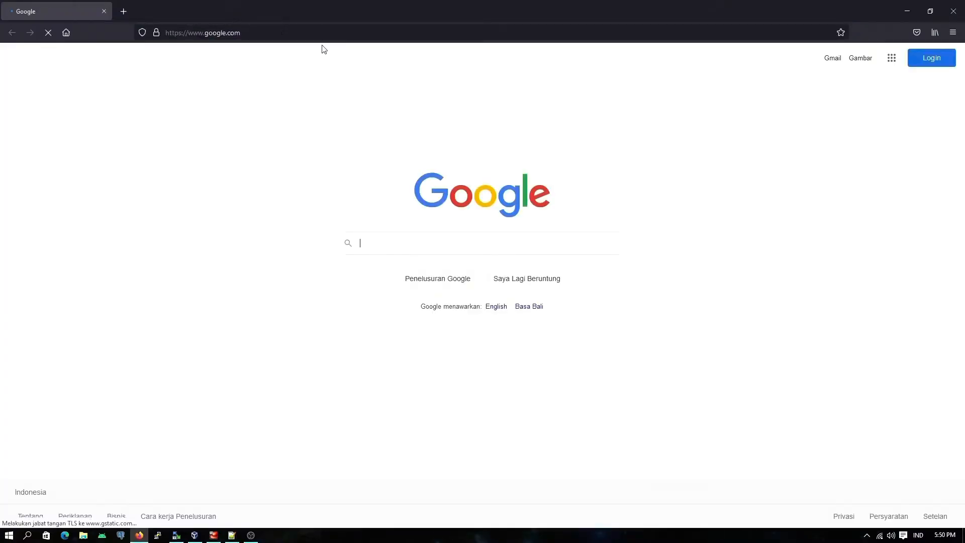
pyautogui.click(123, 11)
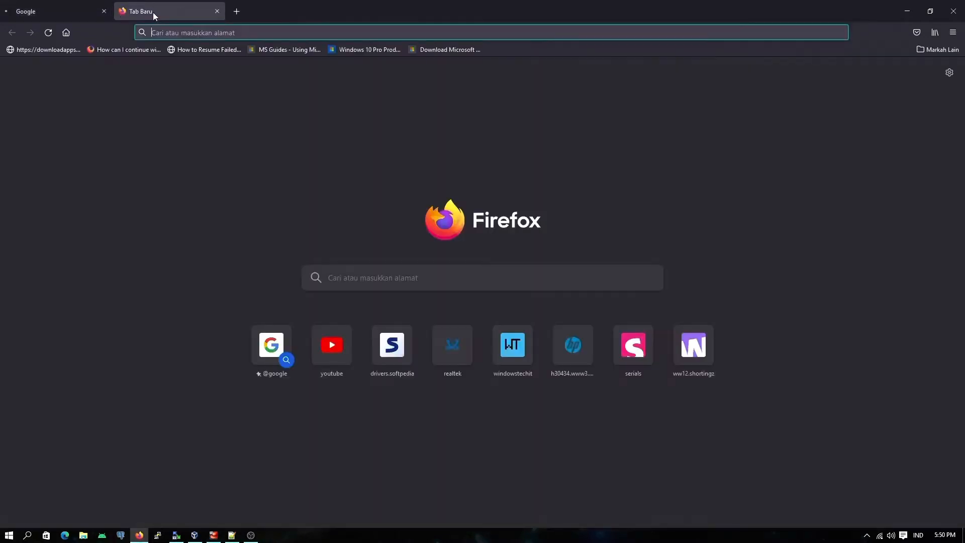
pyautogui.click(239, 33)
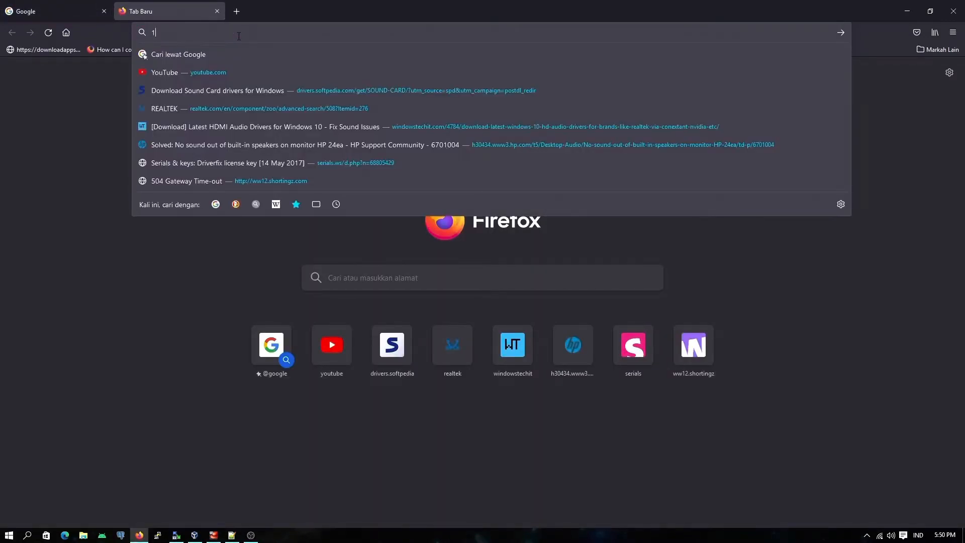
pyautogui.write('192.1')
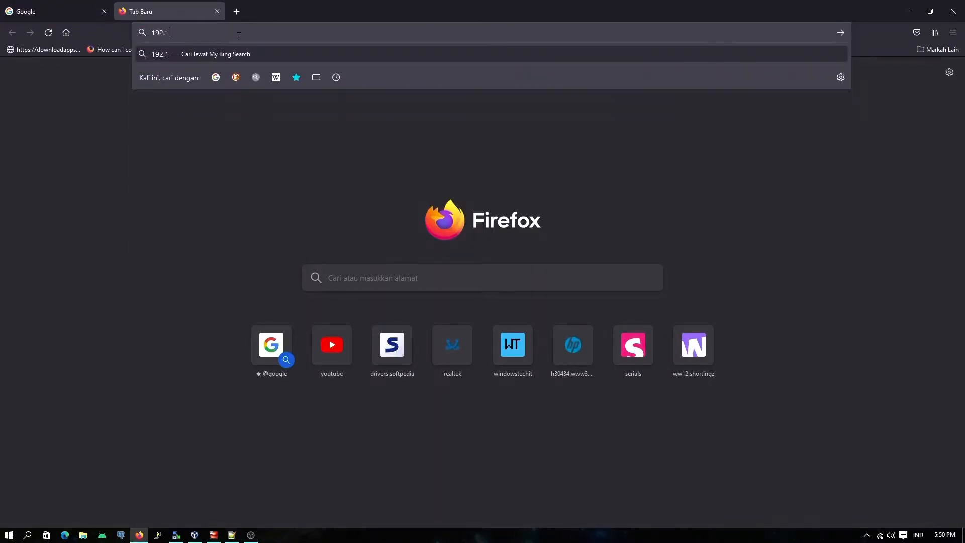
pyautogui.write('68.50')
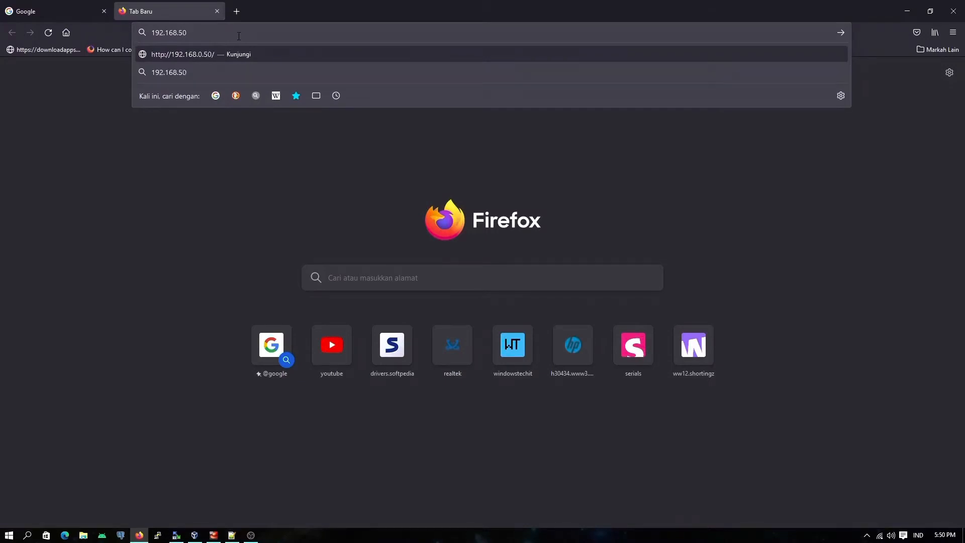
pyautogui.write('.200')
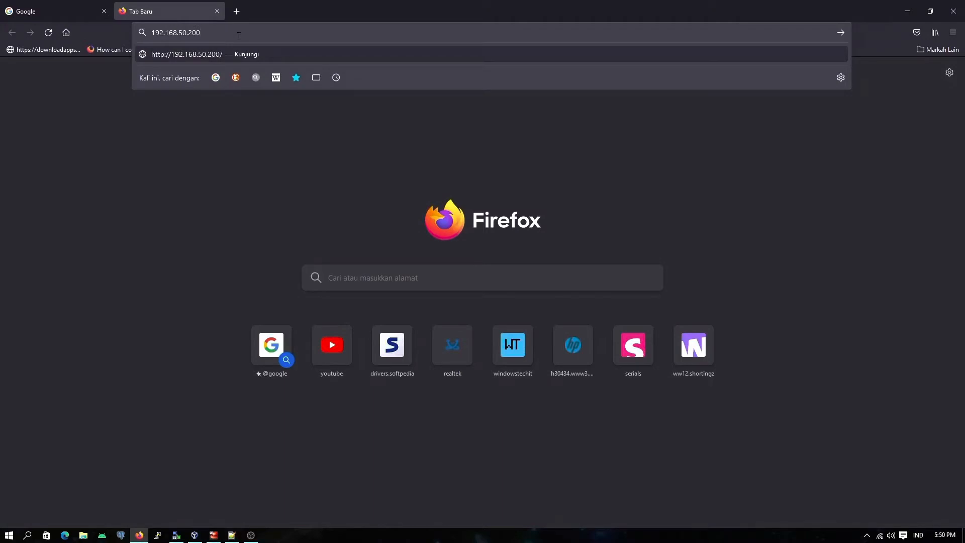
pyautogui.press('BackSpace')
pyautogui.press('BackSpace')
pyautogui.write('200')
pyautogui.press('Return')
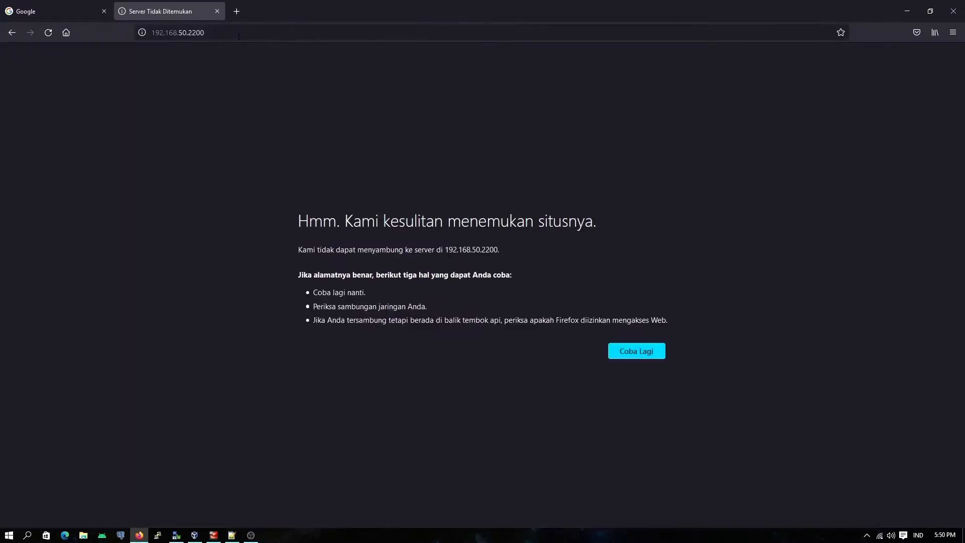
pyautogui.click(239, 36)
pyautogui.click(197, 34)
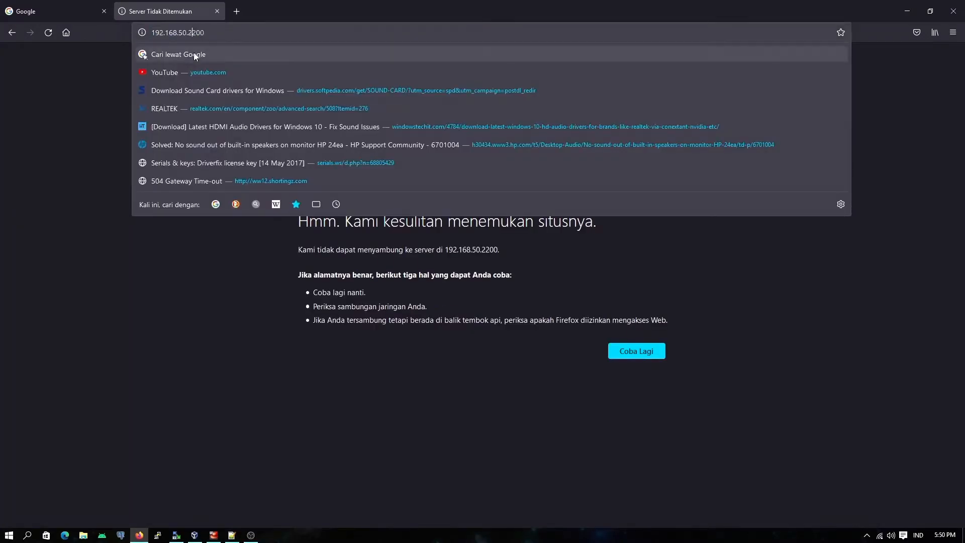
pyautogui.press('BackSpace')
pyautogui.press('Return')
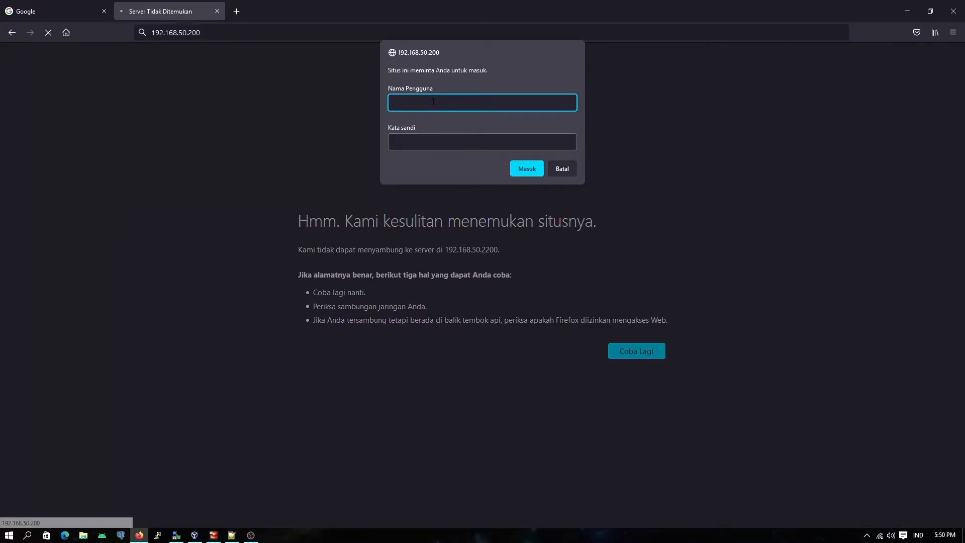
# Step: Sign in to the gateway as admin with the account password
pyautogui.press('Tab')
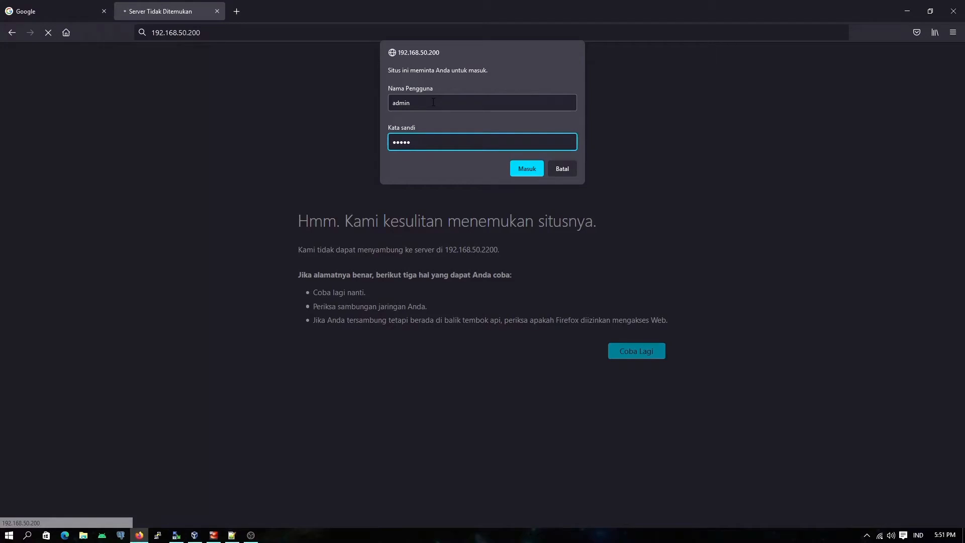
pyautogui.click(535, 169)
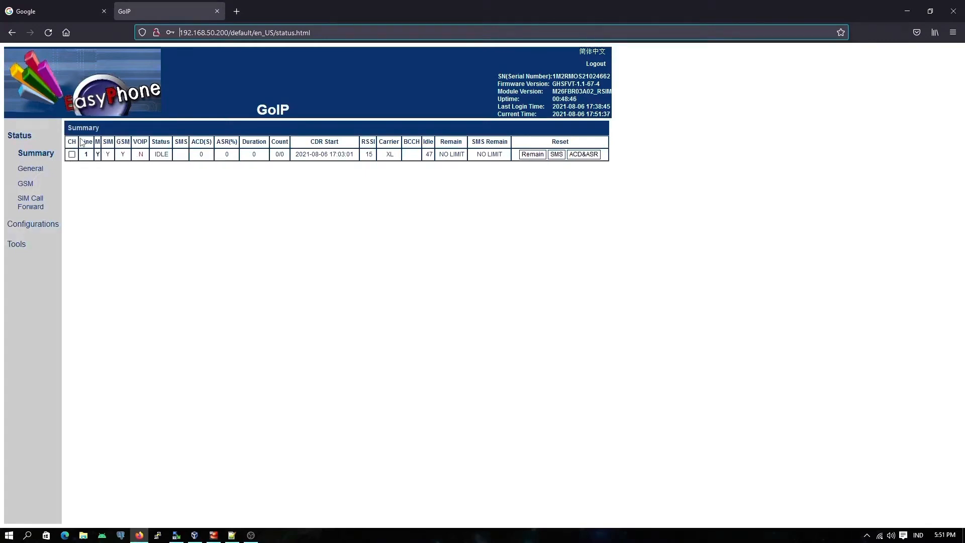
# Step: Review the gateway's Status summary and its General page, checking the LAN MAC, last login time and current client
pyautogui.click(20, 135)
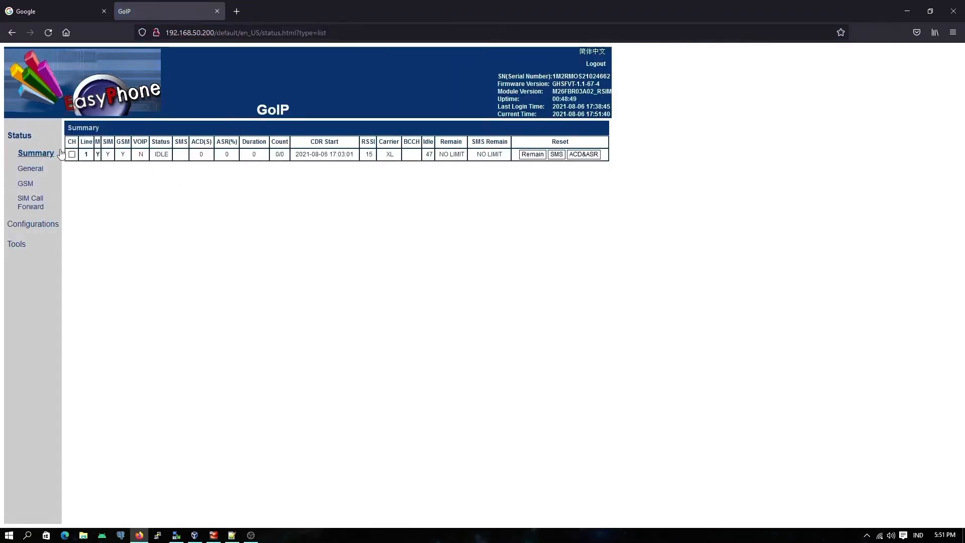
pyautogui.click(31, 169)
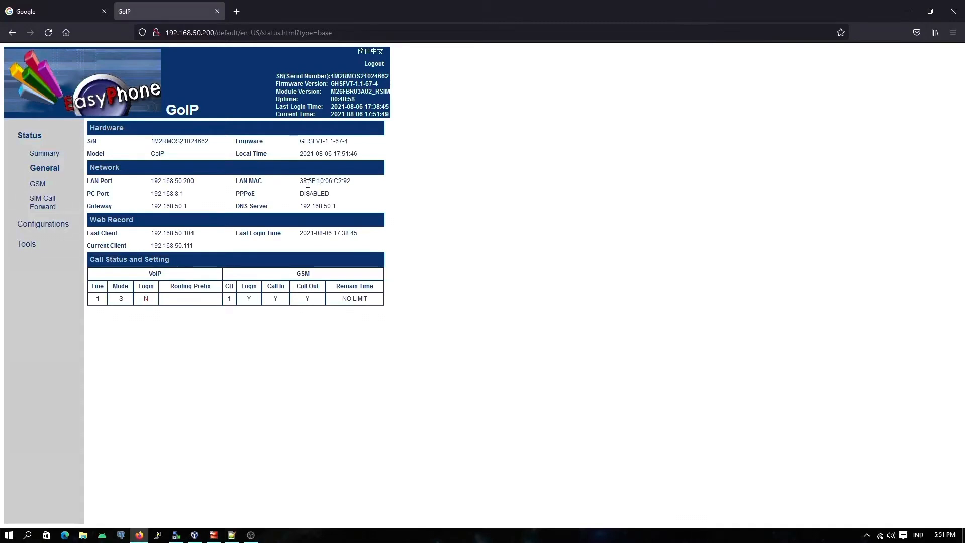
pyautogui.moveTo(300, 182); pyautogui.dragTo(367, 184)
pyautogui.click(301, 235)
pyautogui.moveTo(301, 235); pyautogui.dragTo(382, 236)
pyautogui.moveTo(150, 247); pyautogui.dragTo(192, 245)
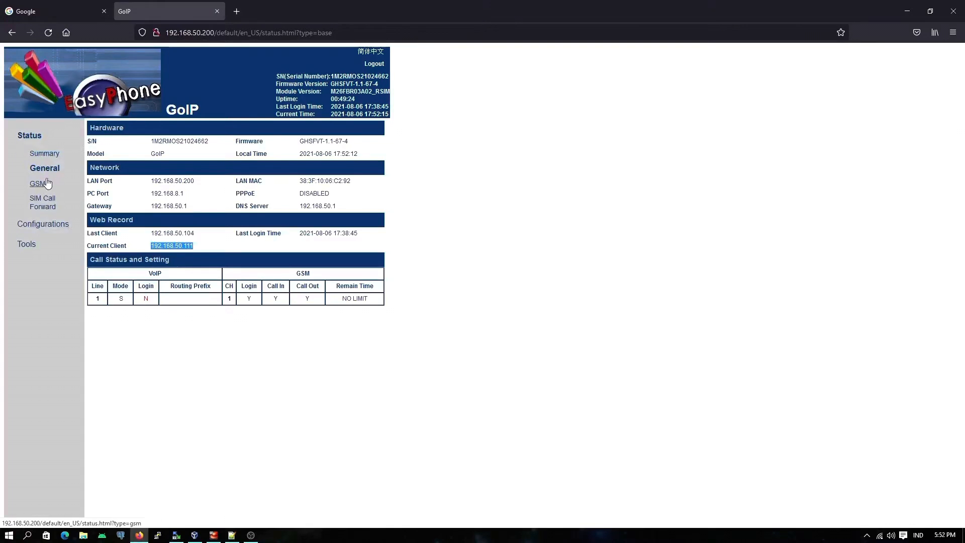
# Step: Examine the time zone and automatic reboot time in the gateway's configuration preferences
pyautogui.click(56, 224)
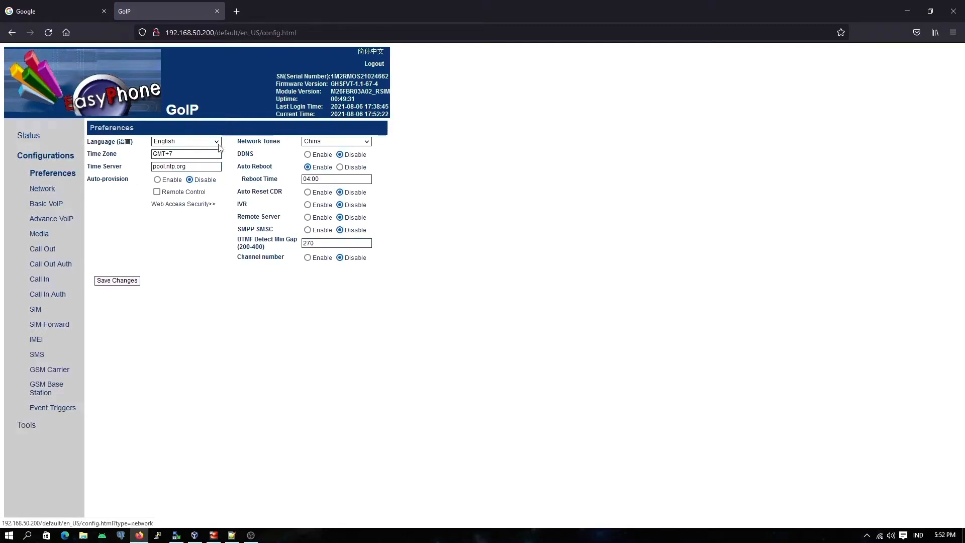
pyautogui.moveTo(154, 153); pyautogui.dragTo(173, 154)
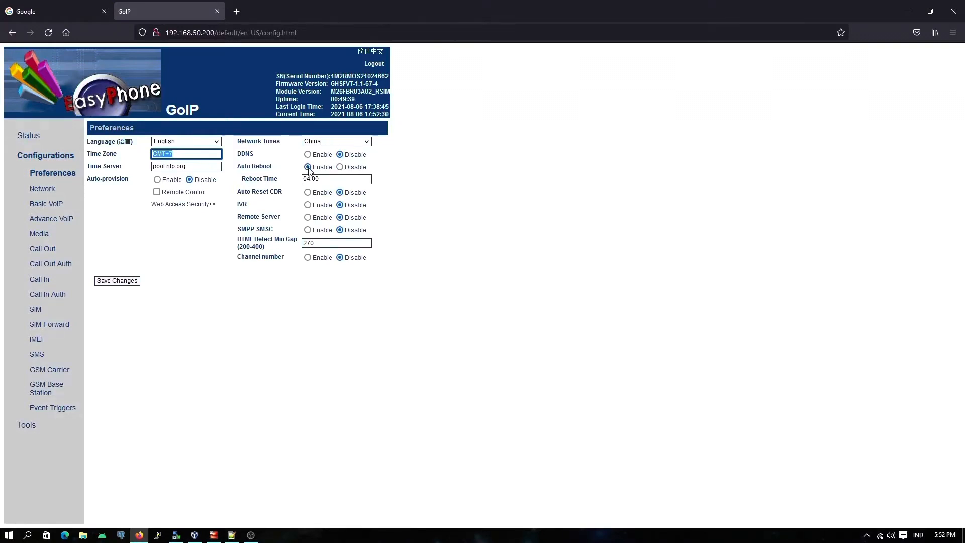
pyautogui.moveTo(304, 179); pyautogui.dragTo(329, 178)
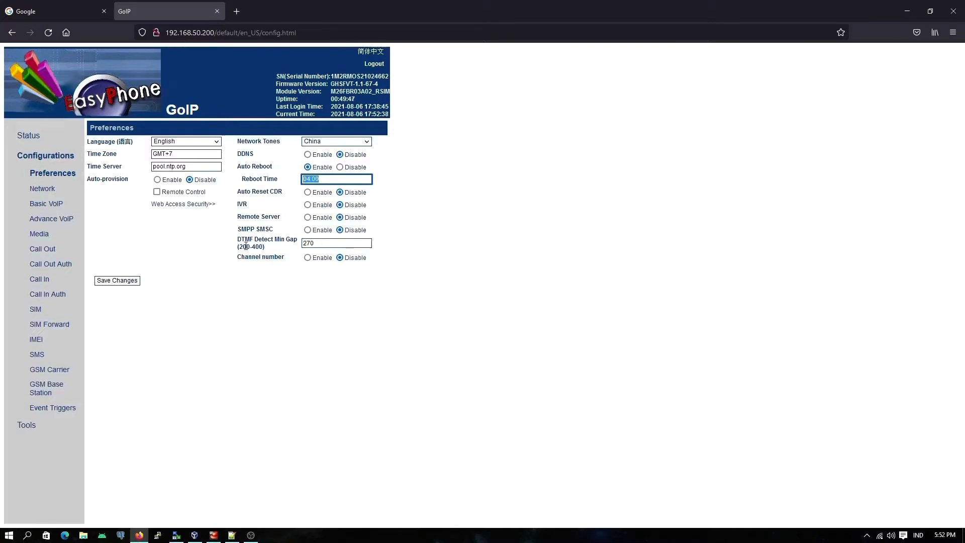
# Step: Check the gateway's network configuration, covering the PC port and the LAN IP address, subnet mask, default route and primary DNS
pyautogui.click(43, 189)
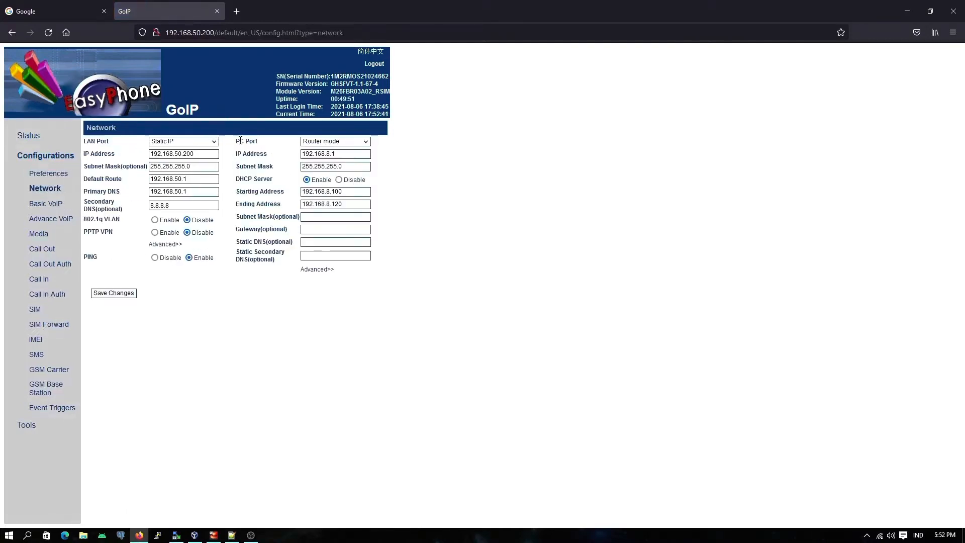
pyautogui.moveTo(238, 141); pyautogui.dragTo(287, 144)
pyautogui.click(269, 146)
pyautogui.moveTo(151, 154); pyautogui.dragTo(197, 155)
pyautogui.press('Tab')
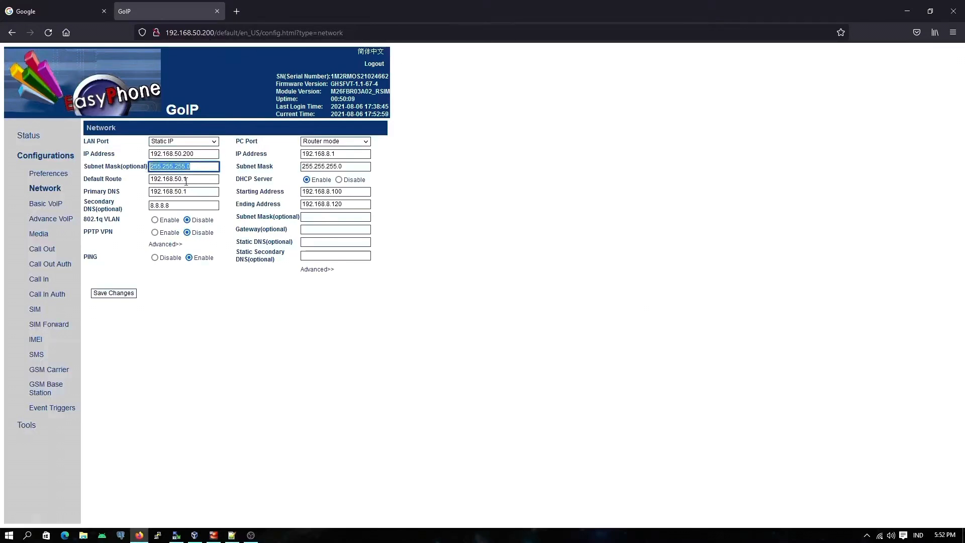
pyautogui.press('Tab')
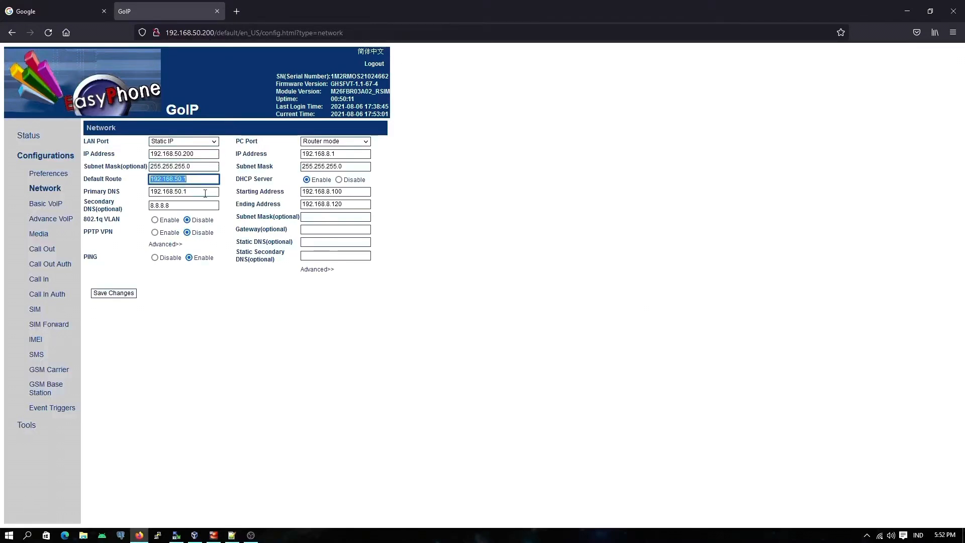
pyautogui.press('Tab')
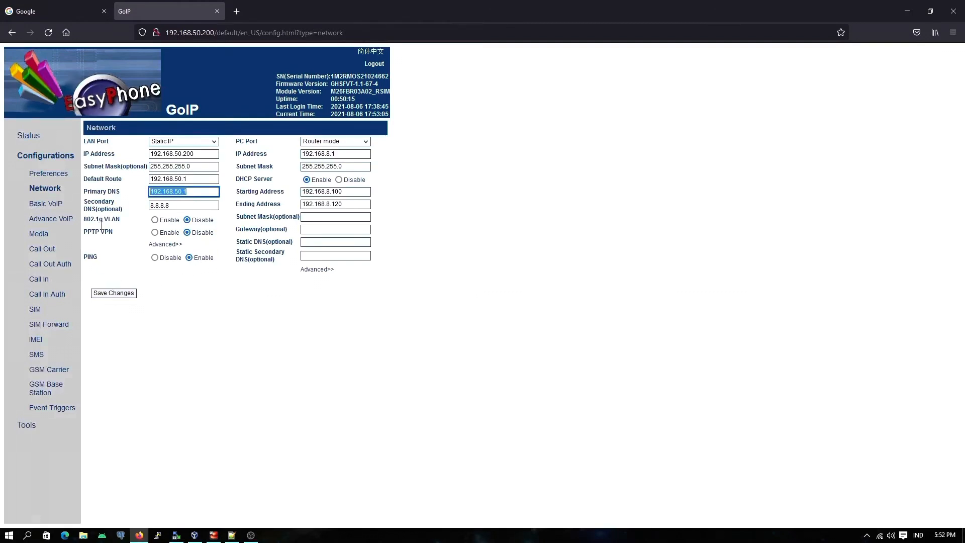
# Step: Examine the Basic VoIP call settings, including endpoint type choices, config mode, authentication ID, password and SIP proxy fields
pyautogui.click(46, 206)
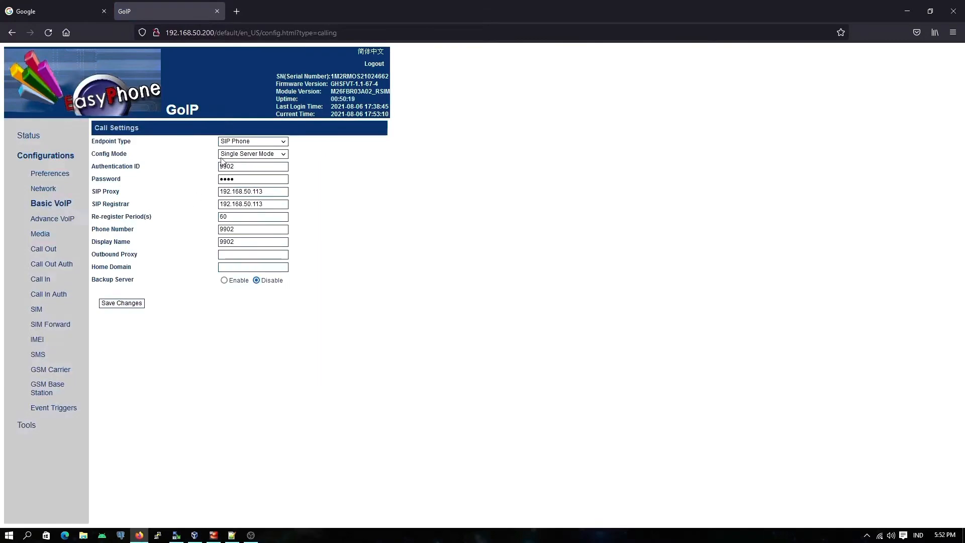
pyautogui.click(283, 144)
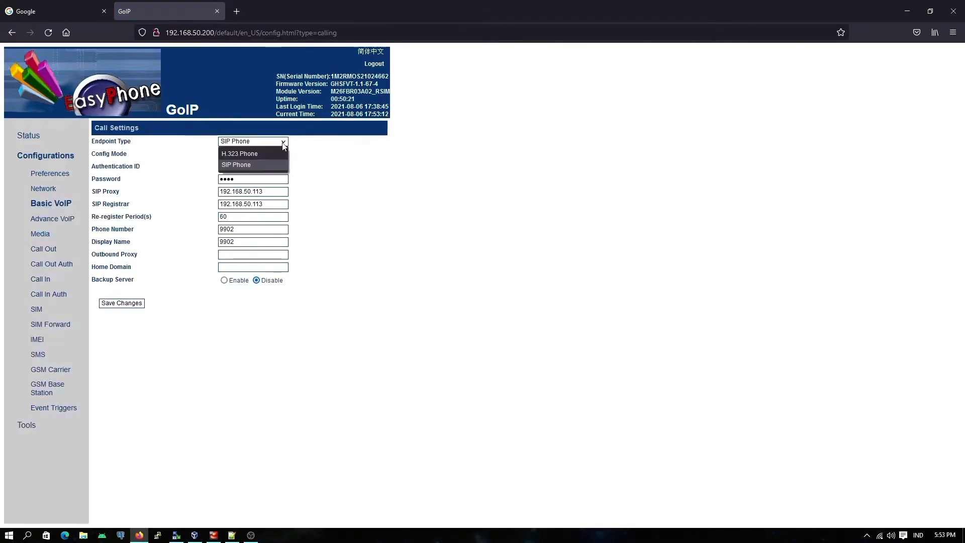
pyautogui.click(315, 166)
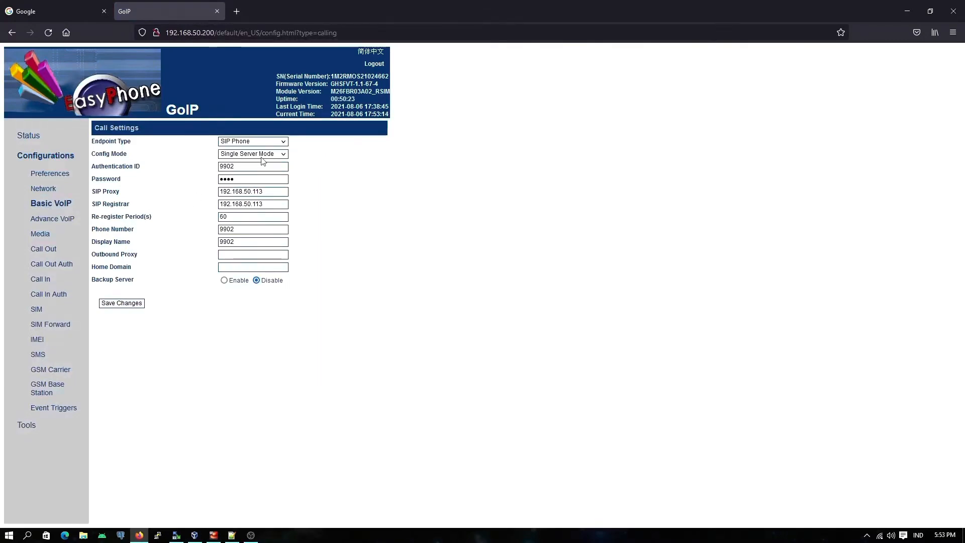
pyautogui.click(261, 156)
pyautogui.click(320, 170)
pyautogui.doubleClick(247, 167)
pyautogui.click(244, 169)
pyautogui.moveTo(240, 179); pyautogui.dragTo(211, 182)
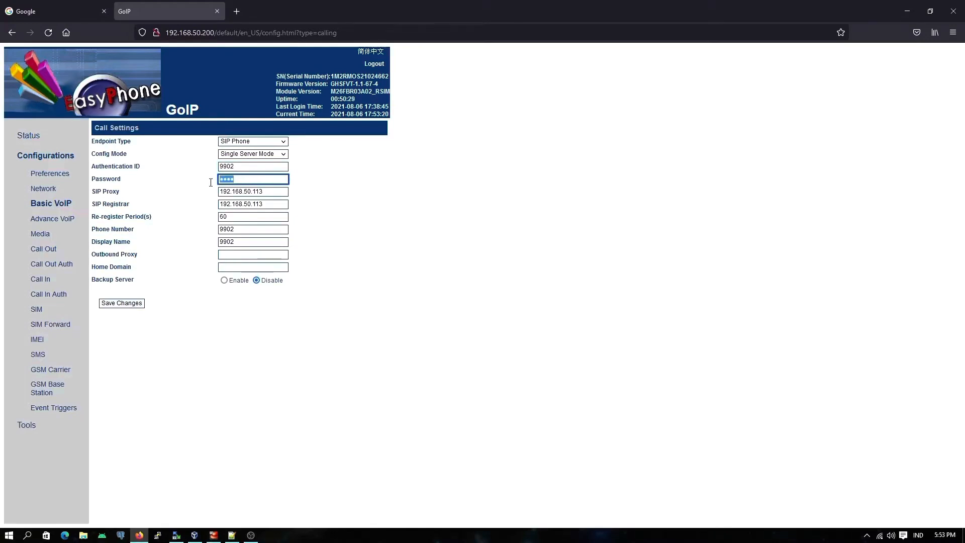
pyautogui.click(274, 191)
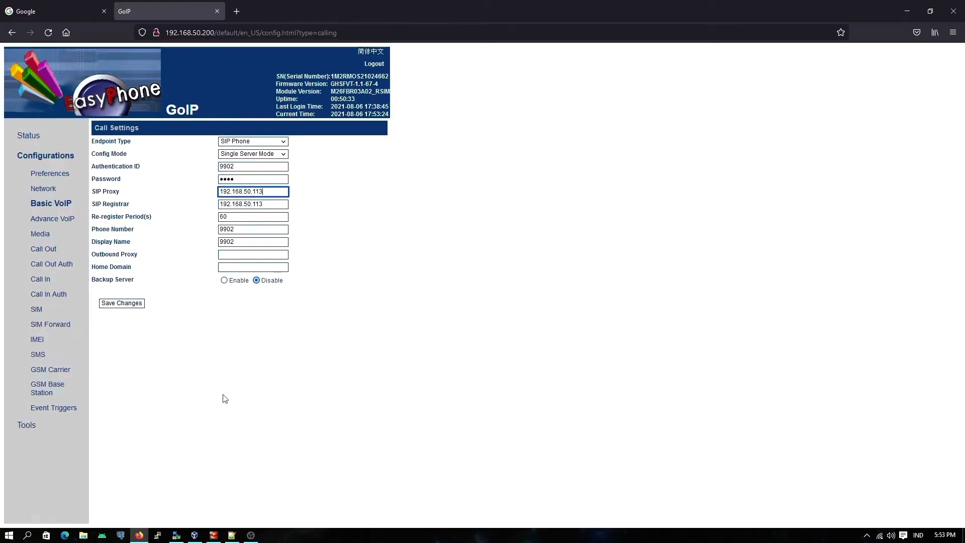
# Step: Switch to the RegionSurabaya virtual machine, log in as root with the account password, and list its network interfaces with ifconfig
pyautogui.click(196, 536)
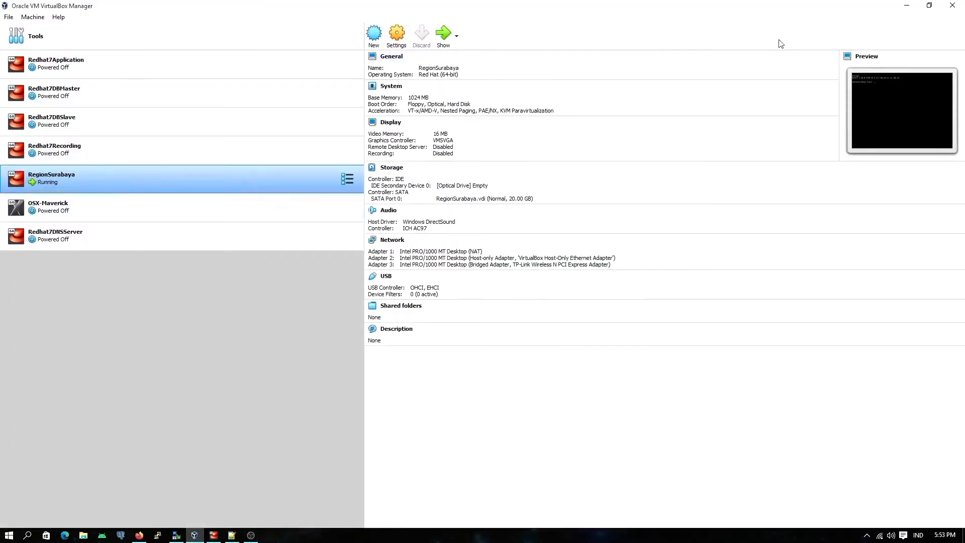
pyautogui.click(903, 7)
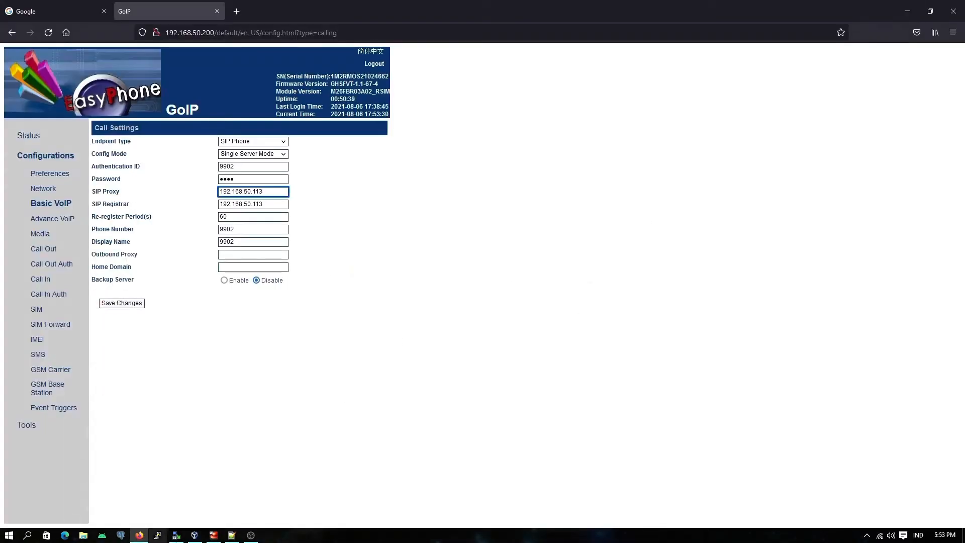
pyautogui.click(214, 536)
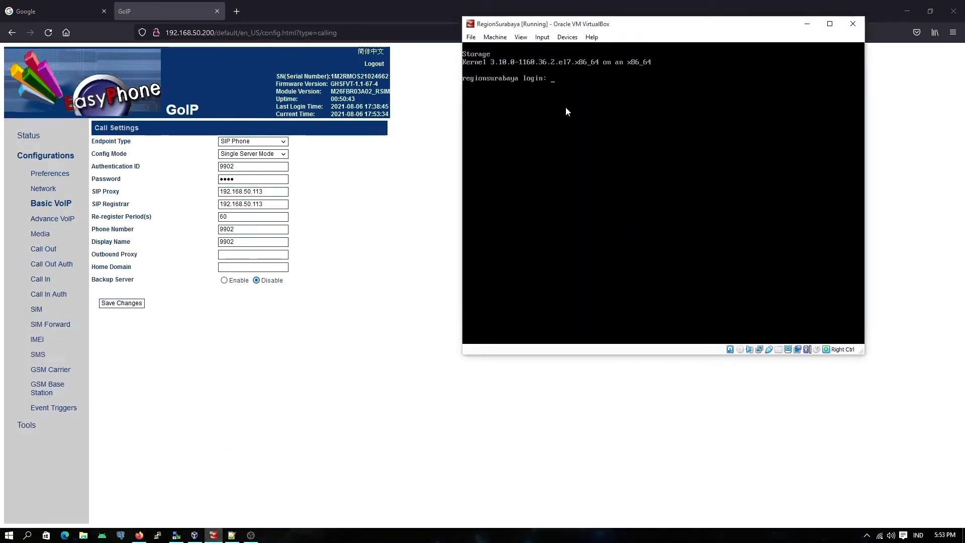
pyautogui.write('root')
pyautogui.press('Return')
pyautogui.press('Return')
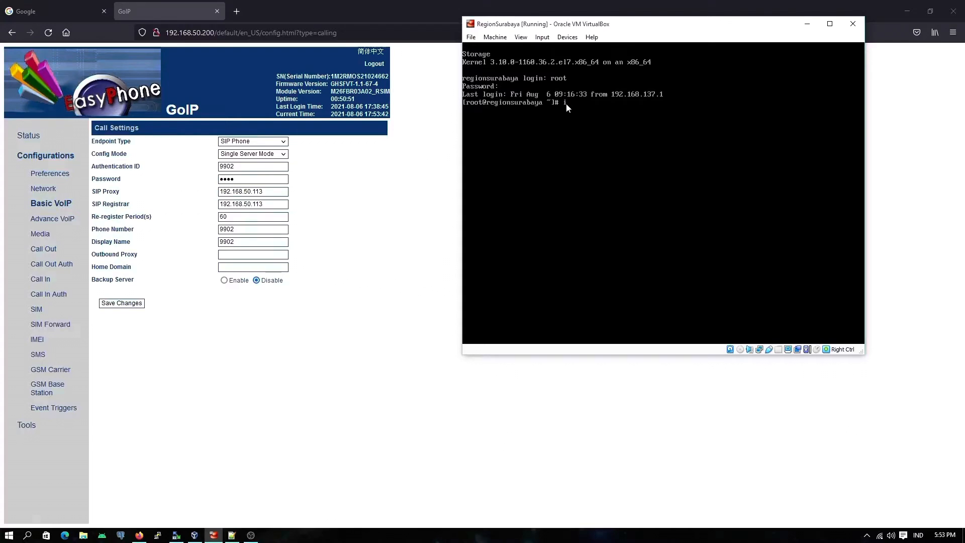
pyautogui.write('ifconfig')
pyautogui.press('Return')
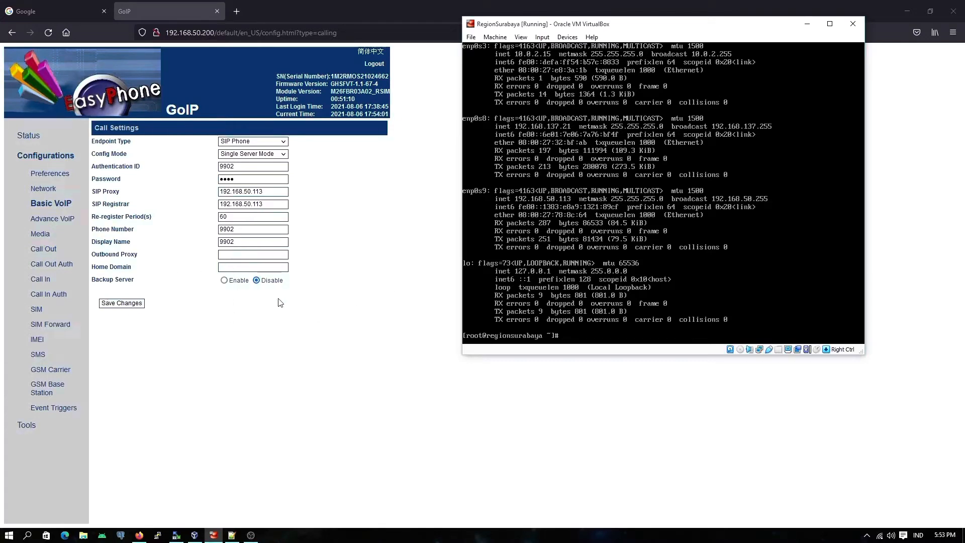
# Step: Examine the gateway's Advance VoIP settings, covering SIP local port mode, port auto changes interval, SIP INVITE response and callee number options
pyautogui.click(277, 331)
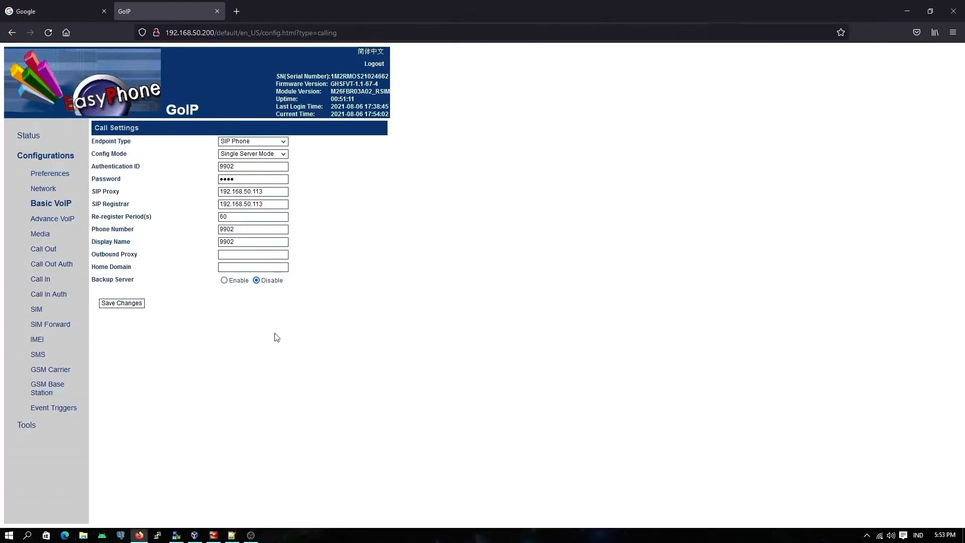
pyautogui.click(55, 223)
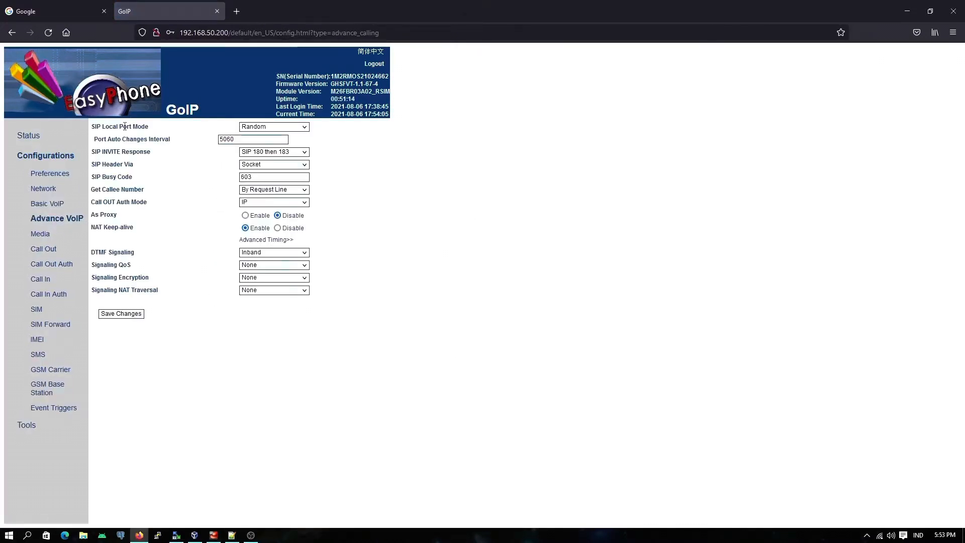
pyautogui.click(306, 129)
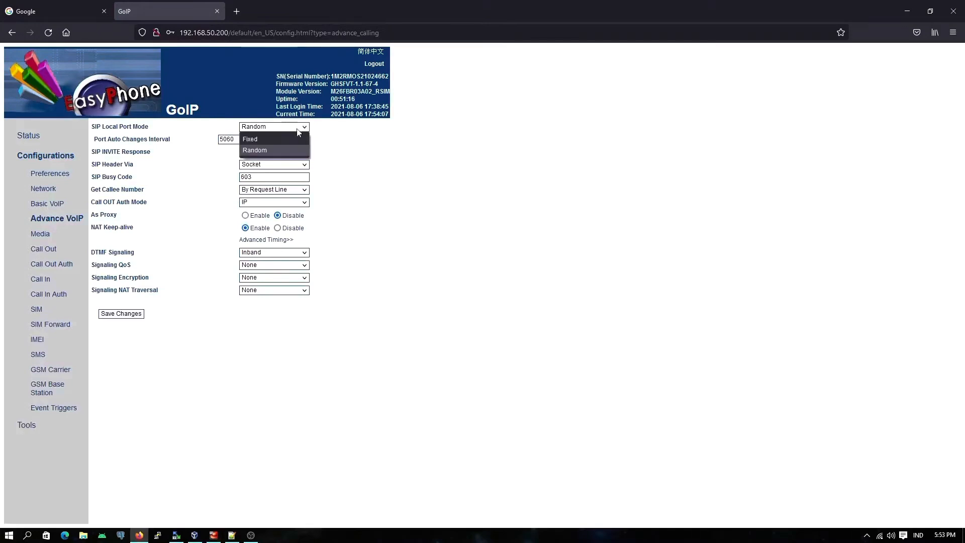
pyautogui.click(362, 149)
pyautogui.click(237, 139)
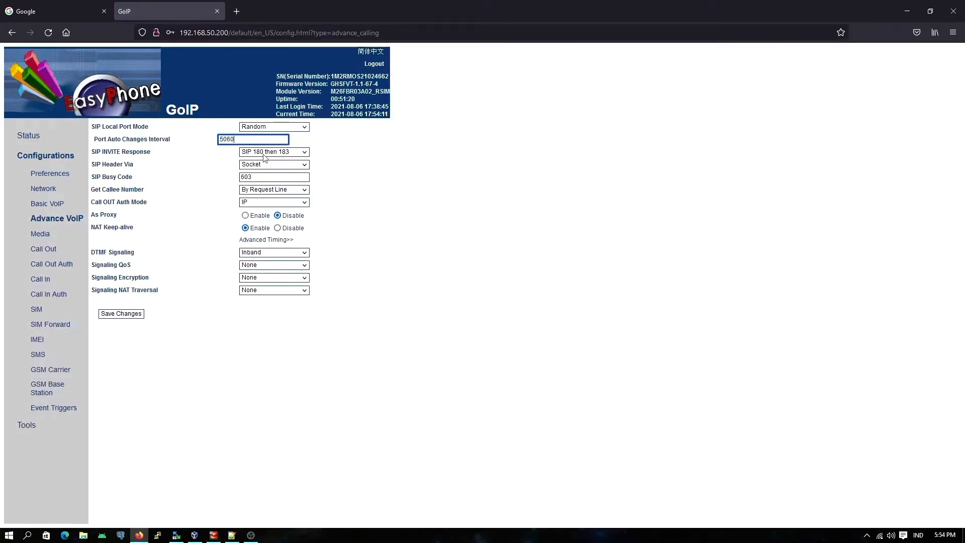
pyautogui.click(305, 152)
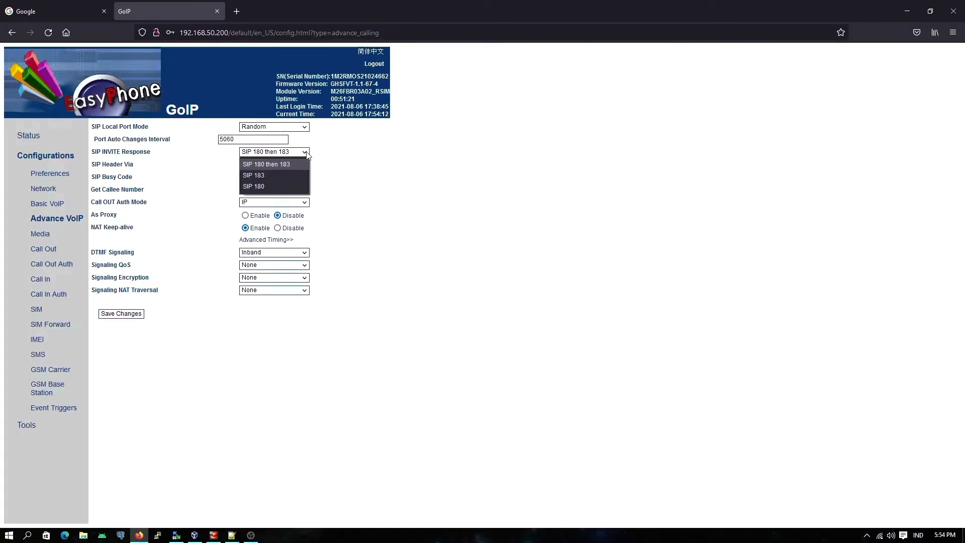
pyautogui.click(362, 168)
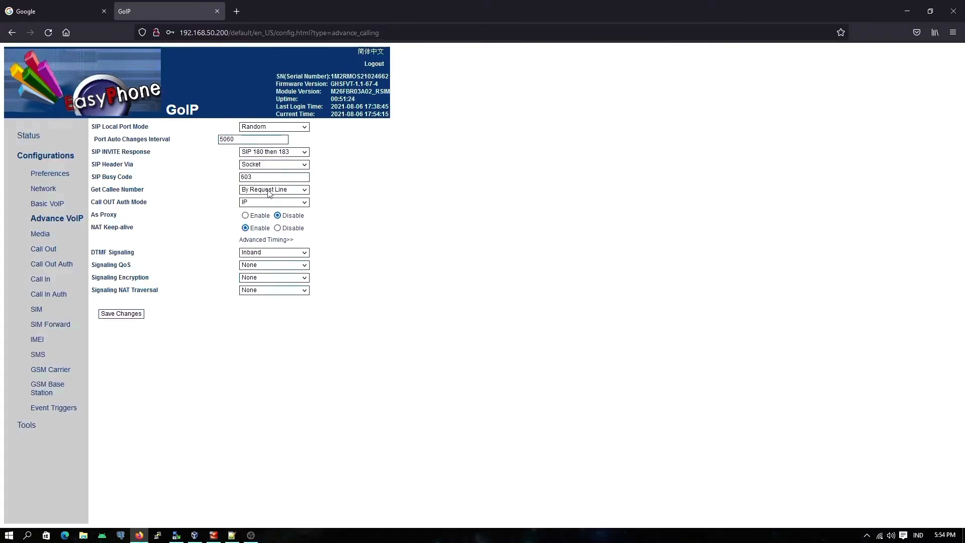
pyautogui.click(302, 191)
pyautogui.click(364, 201)
# Step: Set the Call OUT Auth Mode to Password, review the DTMF signaling options, and save the Advance VoIP settings
pyautogui.click(303, 202)
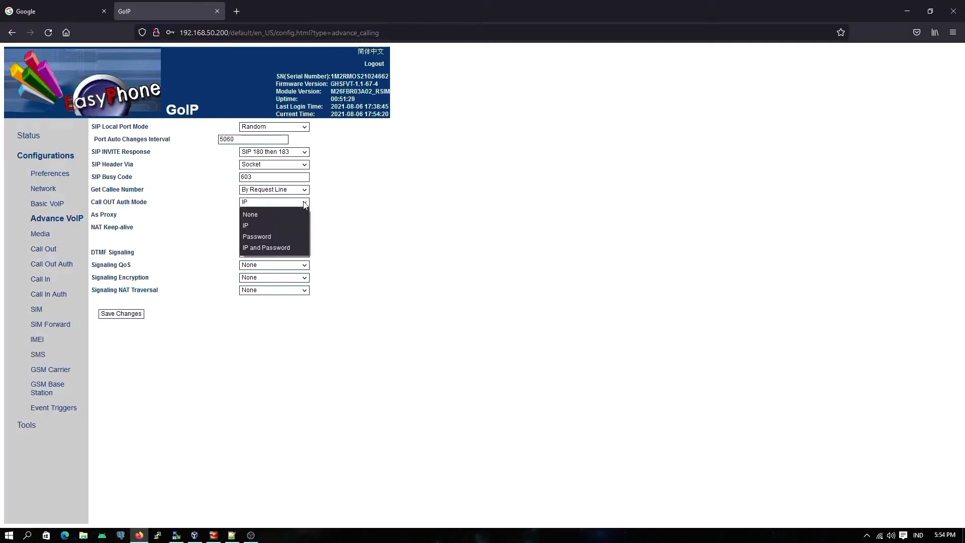
pyautogui.click(266, 238)
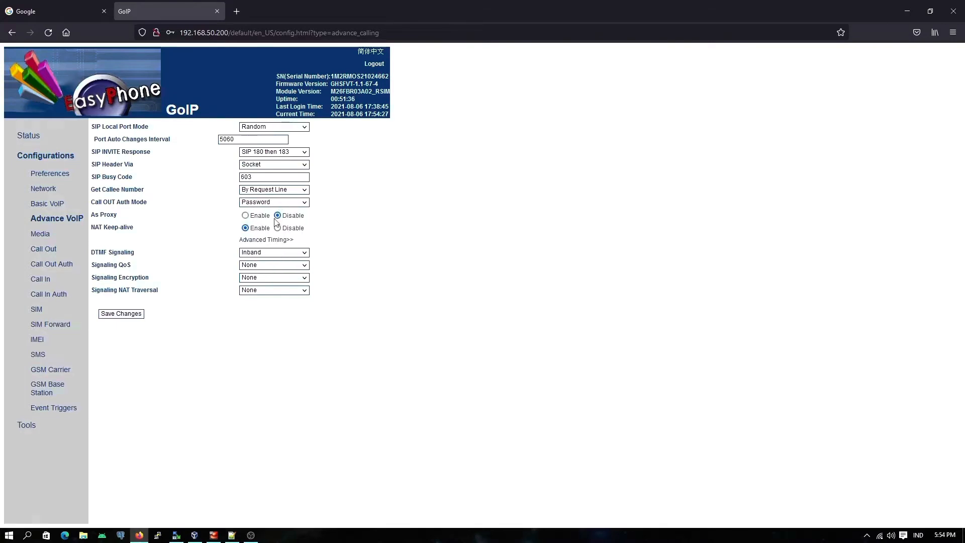
pyautogui.click(307, 253)
pyautogui.click(352, 269)
pyautogui.click(126, 314)
# Step: Examine the gateway's Media settings, covering the RTP port range and packet length
pyautogui.click(45, 235)
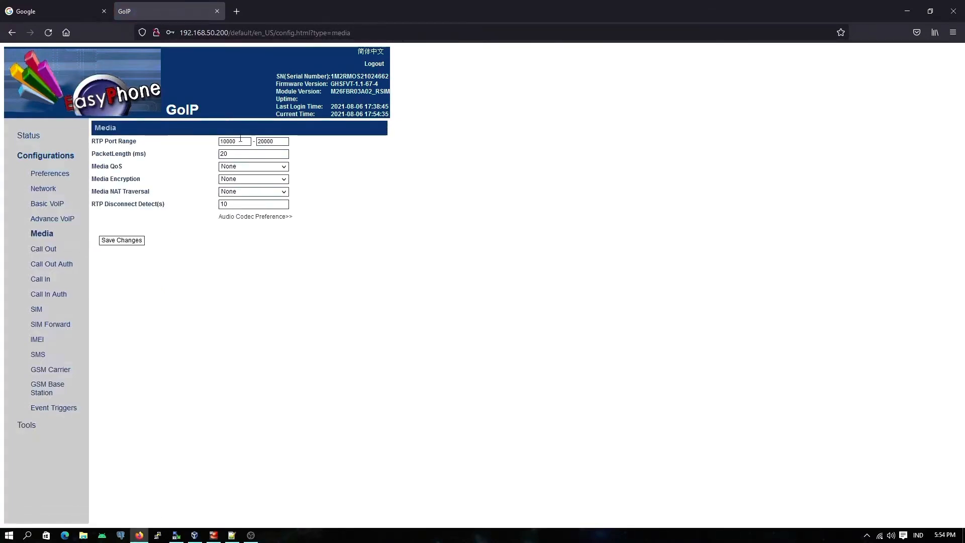
pyautogui.moveTo(241, 140); pyautogui.dragTo(217, 142)
pyautogui.press('Tab')
pyautogui.moveTo(92, 140); pyautogui.dragTo(139, 141)
pyautogui.click(161, 146)
pyautogui.click(237, 153)
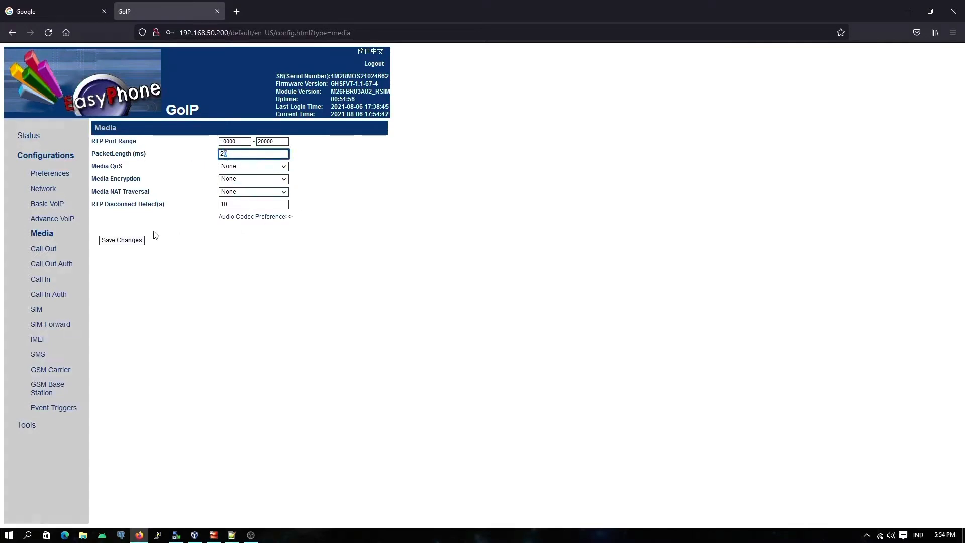
pyautogui.click(182, 234)
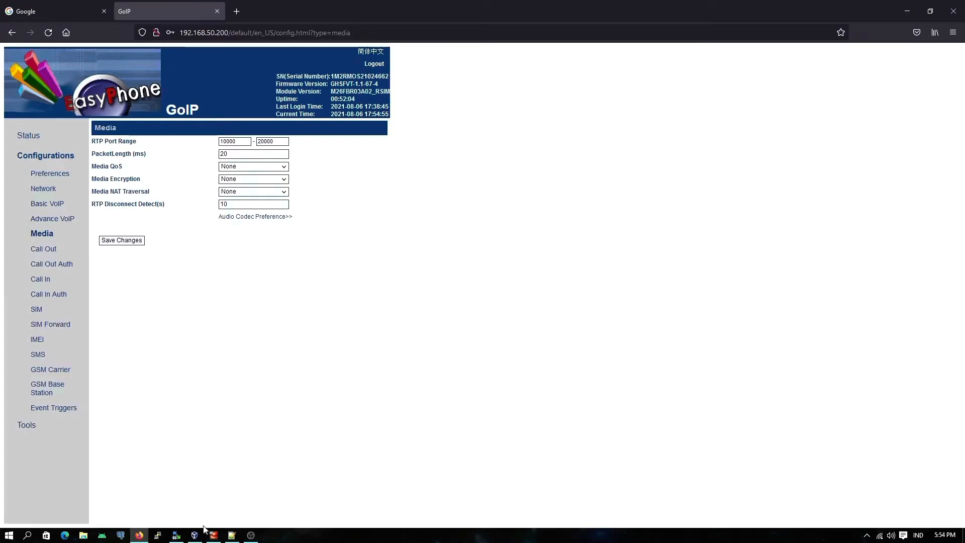
# Step: Switch to WinSCP and open sip.conf from /etc/asterisk for editing in Notepad++
pyautogui.click(176, 536)
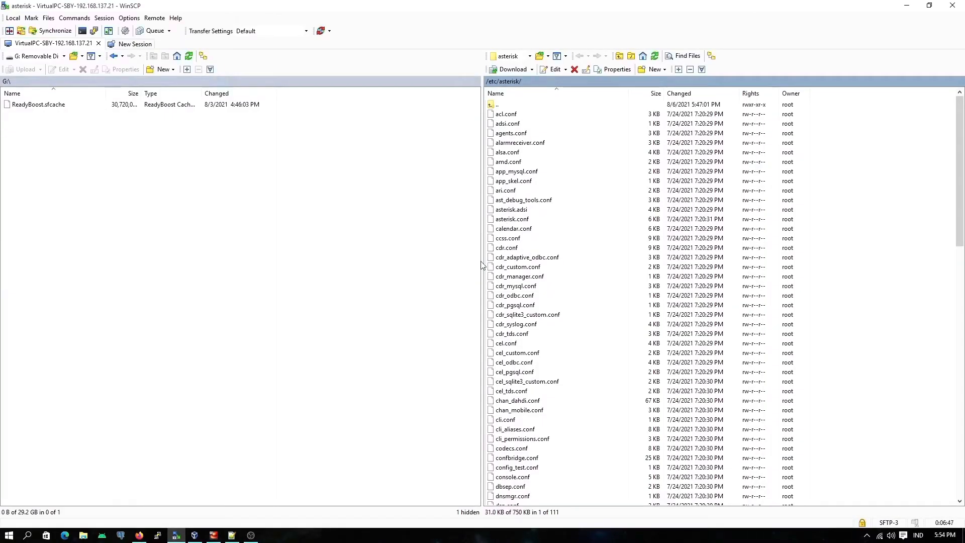
pyautogui.scroll(-8, 519, 372)
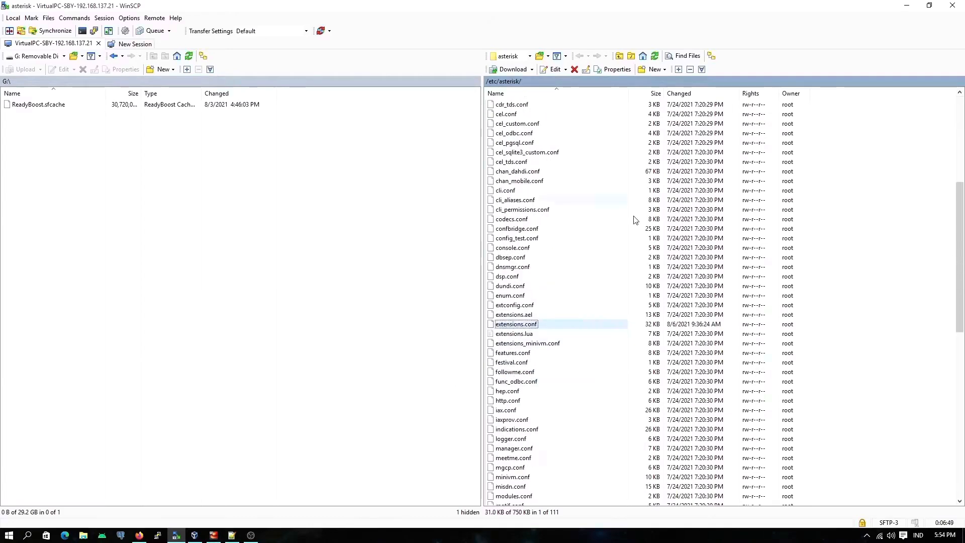
pyautogui.click(524, 399)
pyautogui.press('s')
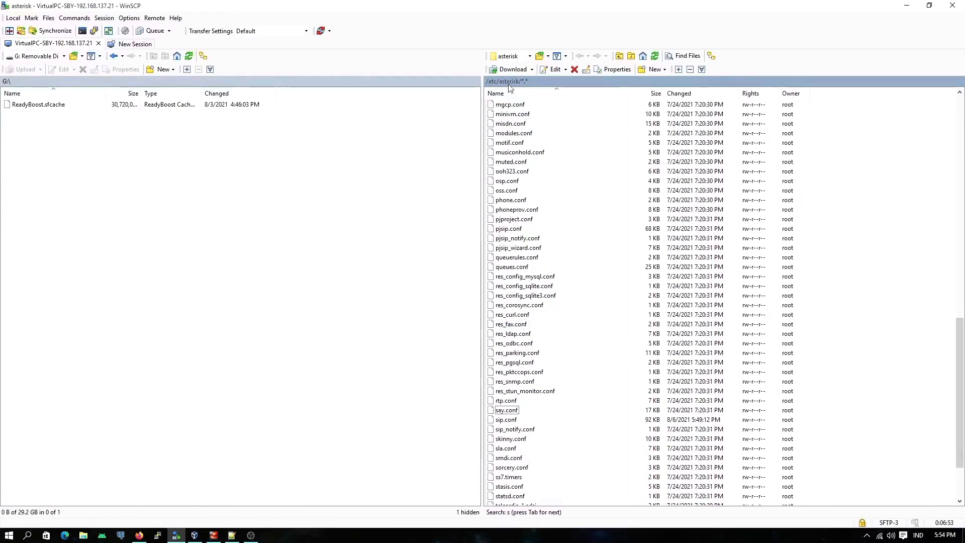
pyautogui.scroll(-1, 513, 426)
pyautogui.scroll(-1, 513, 426)
pyautogui.click(503, 365)
pyautogui.rightClick(512, 362)
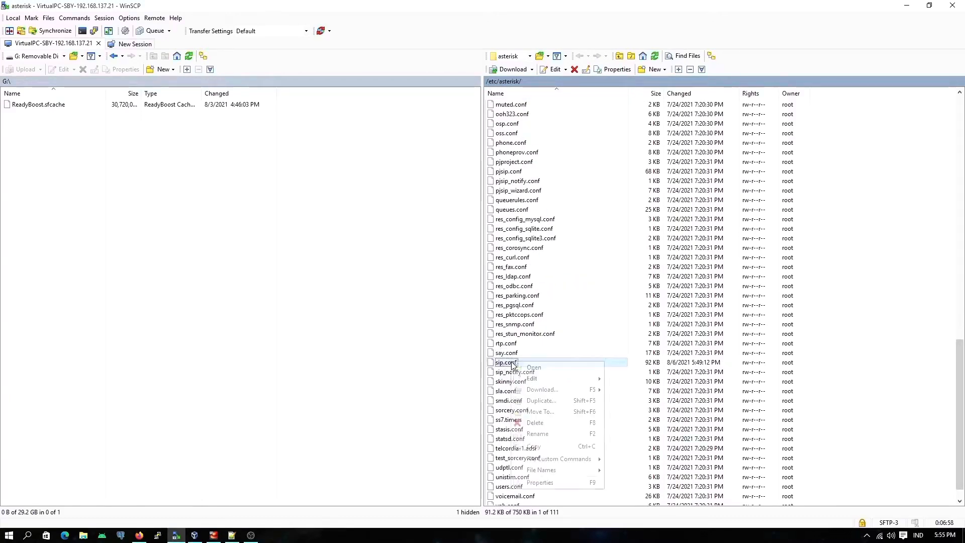
pyautogui.click(533, 380)
# Step: Find extensions.conf in the server's /etc/asterisk folder and open it for editing
pyautogui.click(522, 316)
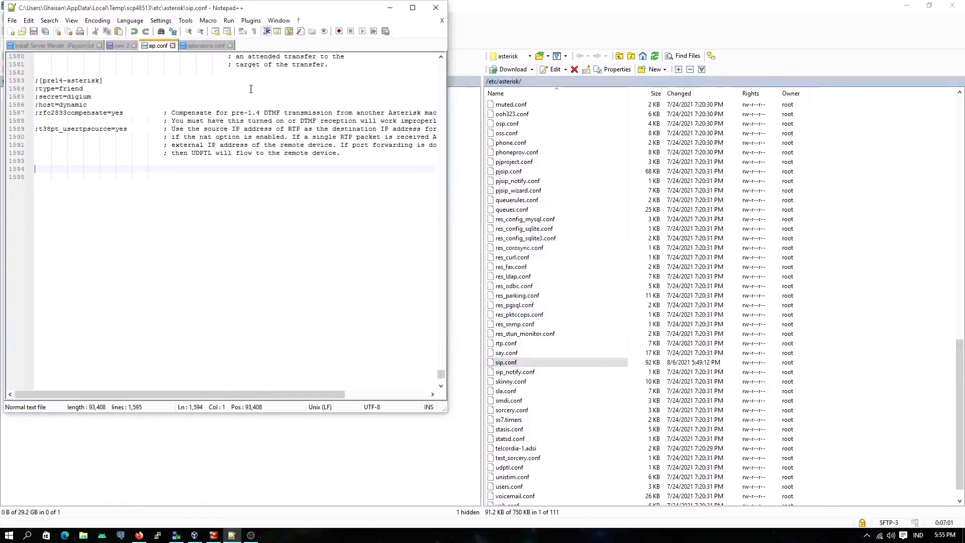
pyautogui.scroll(4, 521, 251)
pyautogui.scroll(1, 521, 252)
pyautogui.click(513, 247)
pyautogui.write('e')
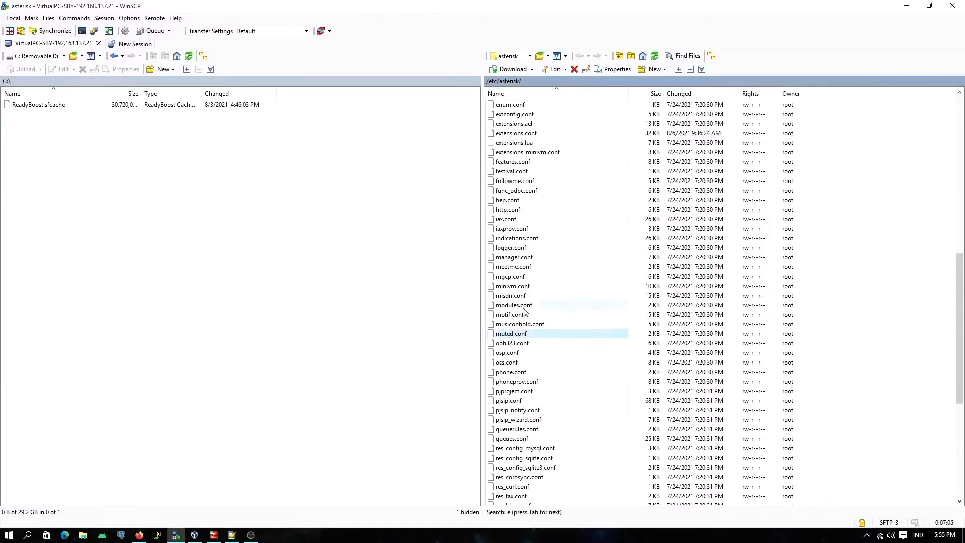
pyautogui.scroll(3, 527, 404)
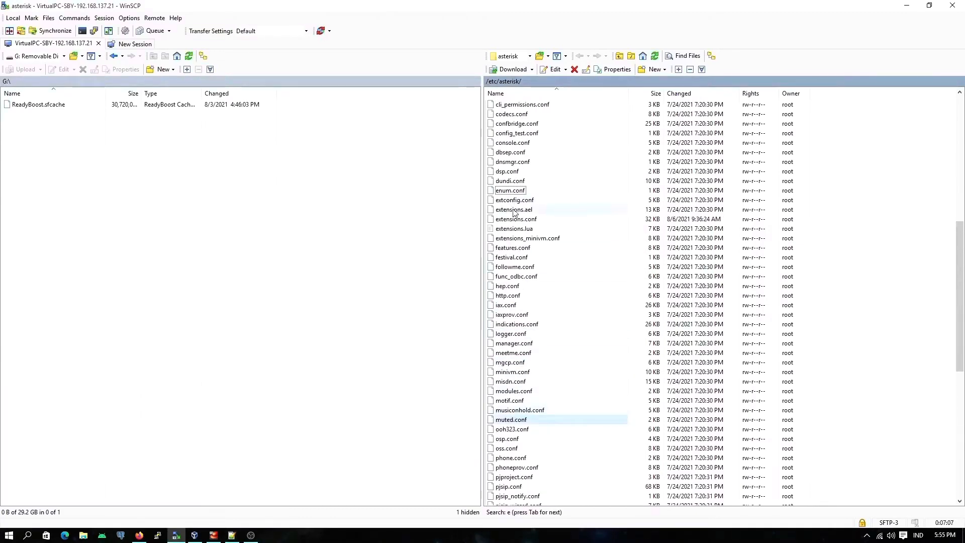
pyautogui.click(515, 220)
pyautogui.rightClick(513, 221)
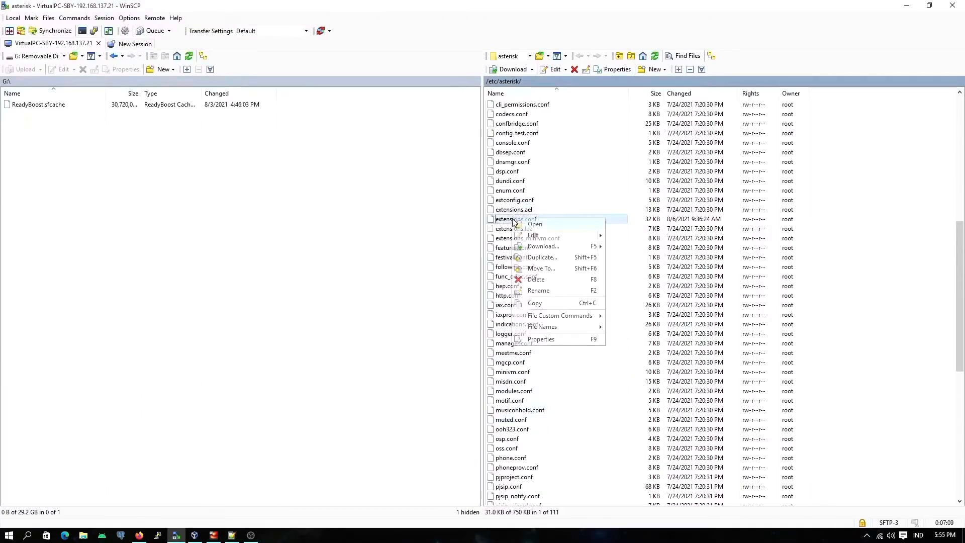
pyautogui.click(534, 235)
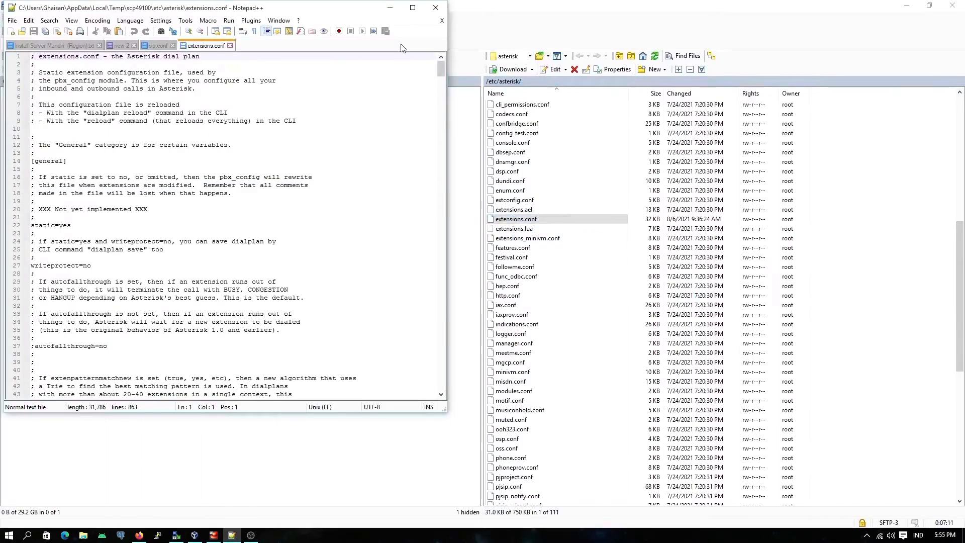
pyautogui.click(158, 46)
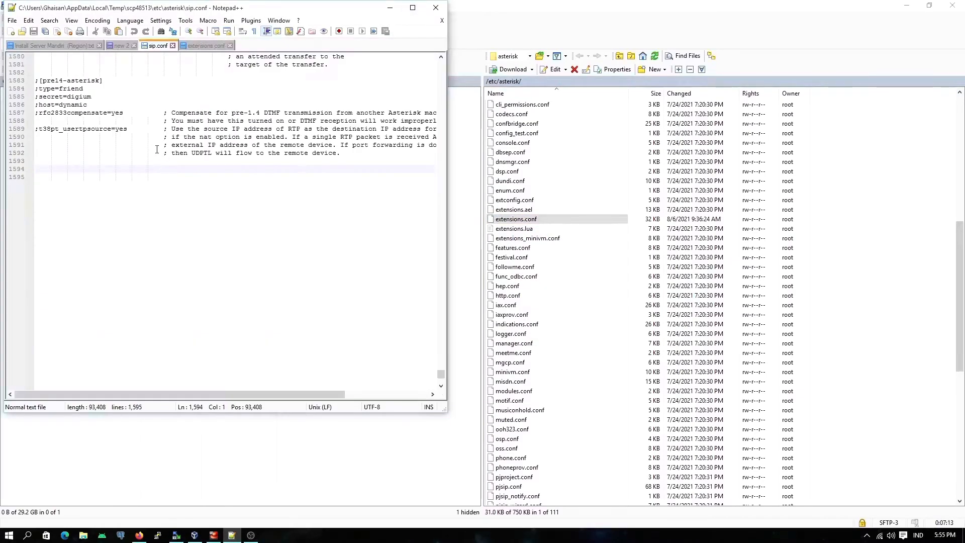
pyautogui.hotkey('alt', 'Tab')
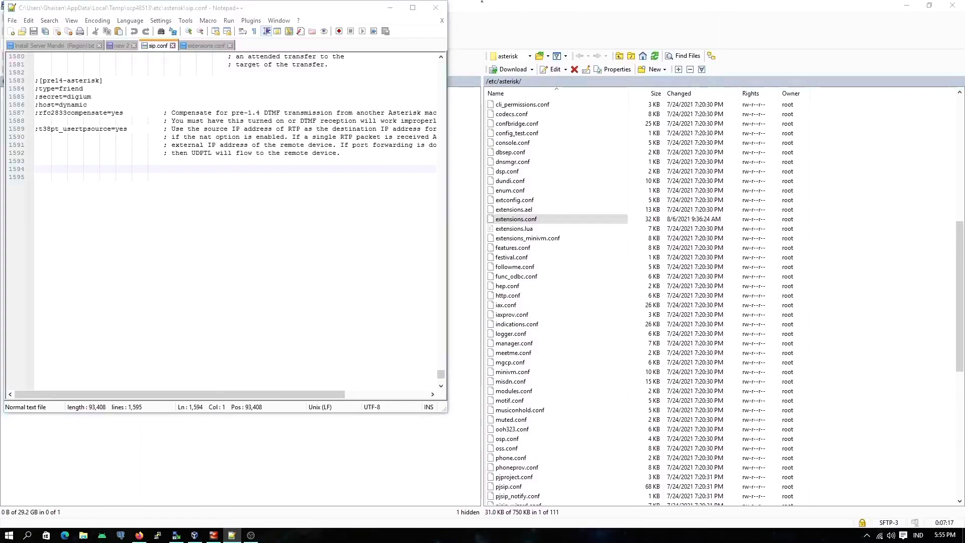
pyautogui.hotkey('alt', 'Tab')
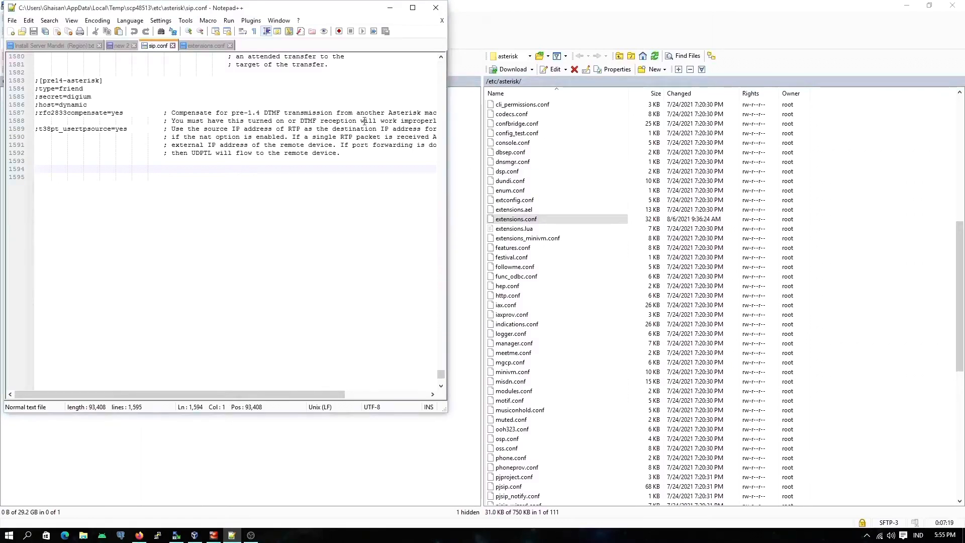
# Step: Delete the [from-extension] test dial block from the end of extensions.conf and save the file
pyautogui.click(207, 47)
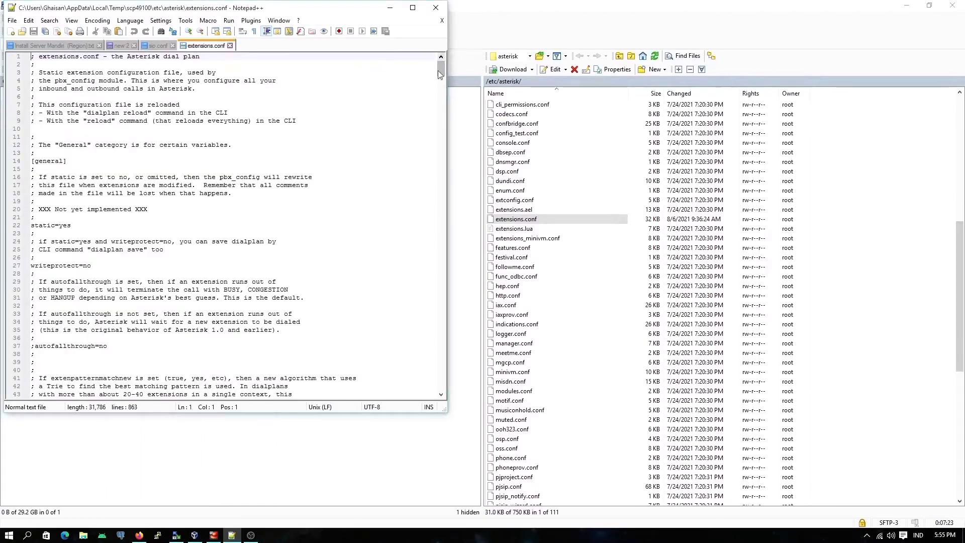
pyautogui.moveTo(442, 68); pyautogui.dragTo(441, 358)
pyautogui.scroll(-5, 425, 362)
pyautogui.moveTo(123, 289); pyautogui.dragTo(31, 266)
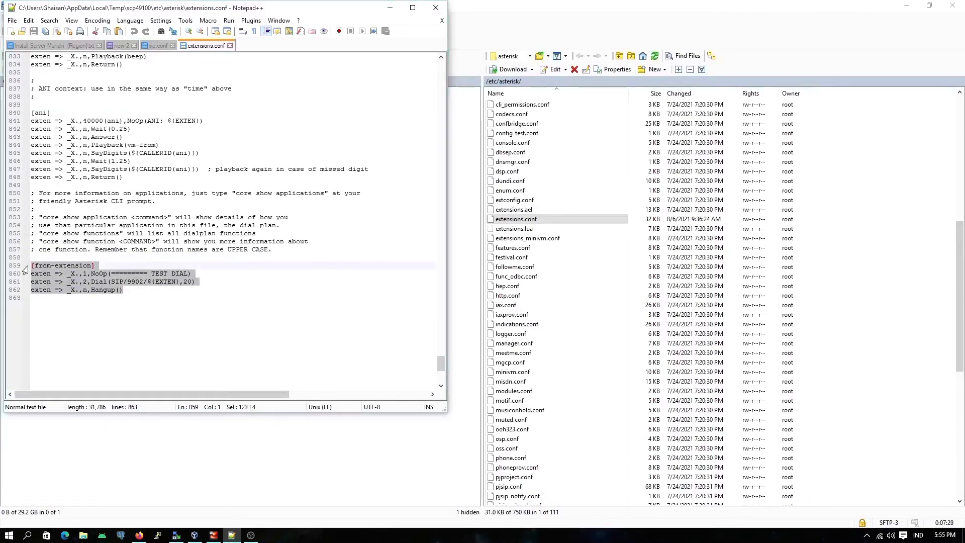
pyautogui.press('Delete')
pyautogui.hotkey('alt', 'Tab')
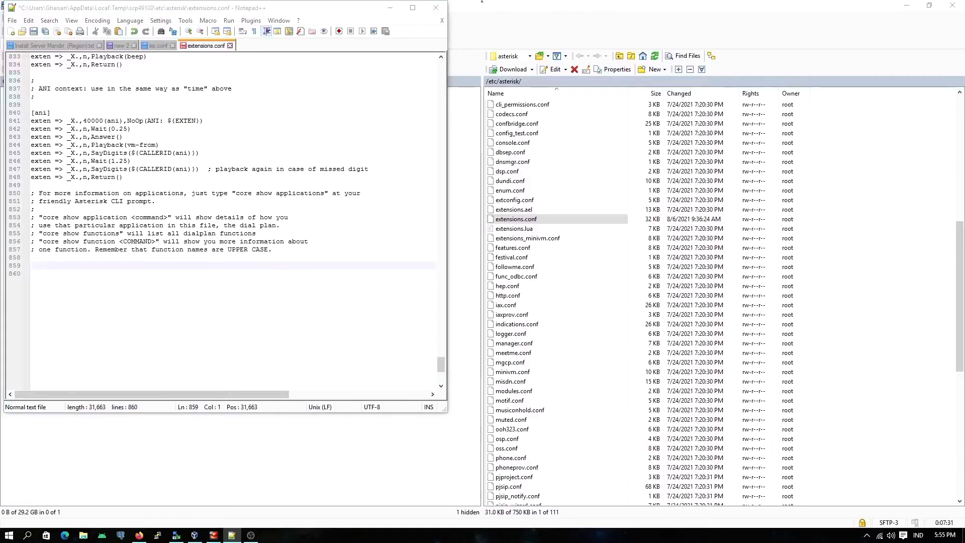
pyautogui.click(86, 265)
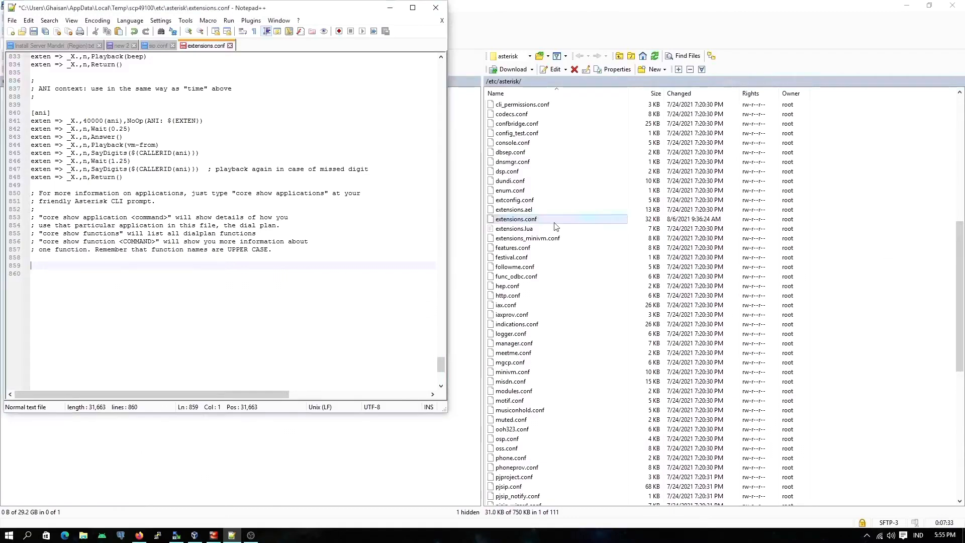
pyautogui.hotkey('ctrl', 's')
# Step: In sip.conf, add a comment separator line of a semicolon and a row of equals signs at the end of the file
pyautogui.hotkey('ctrl', 'Tab')
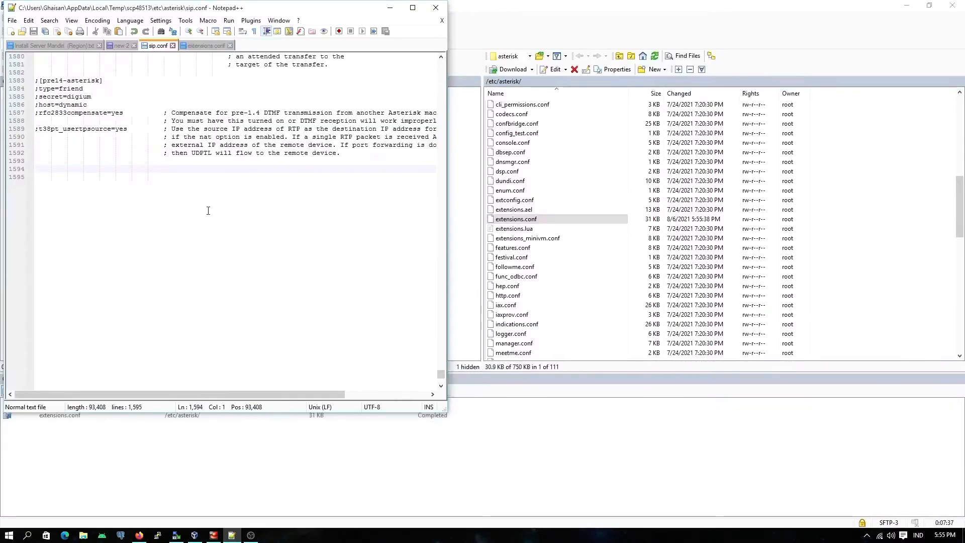
pyautogui.click(814, 533)
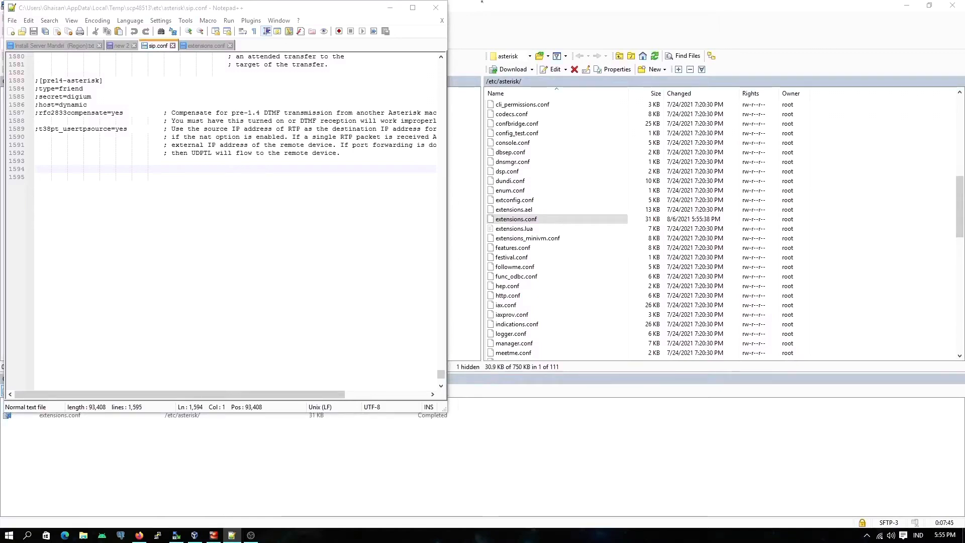
pyautogui.hotkey('alt', 'Tab')
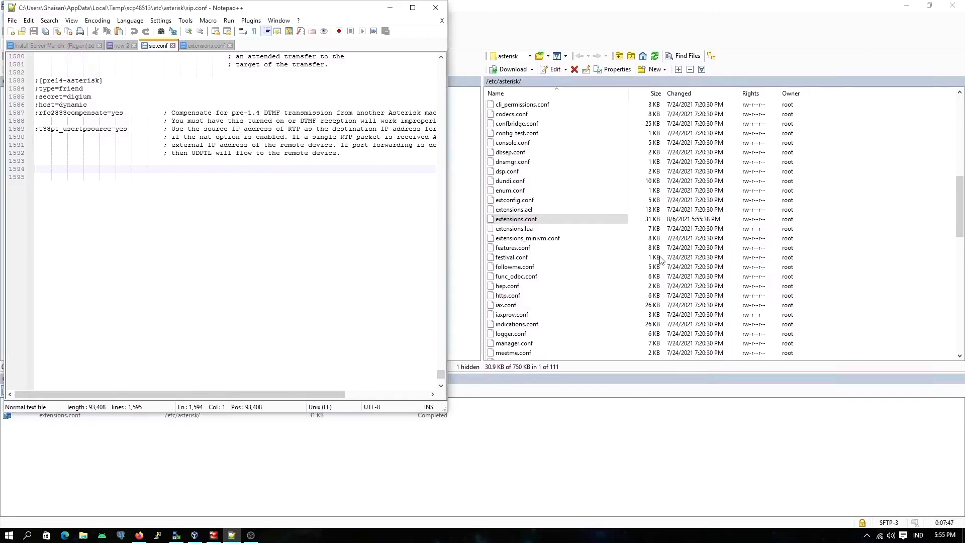
pyautogui.click(112, 180)
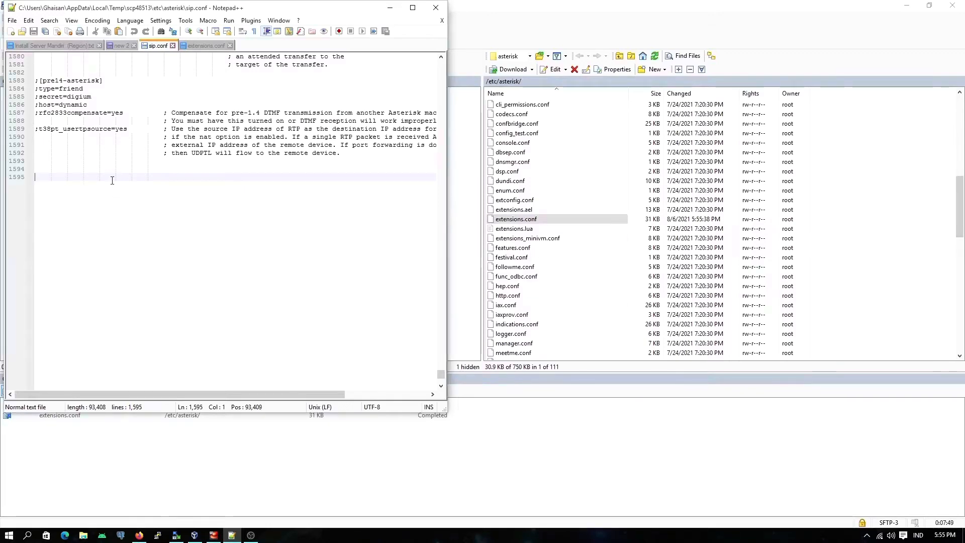
pyautogui.write(';')
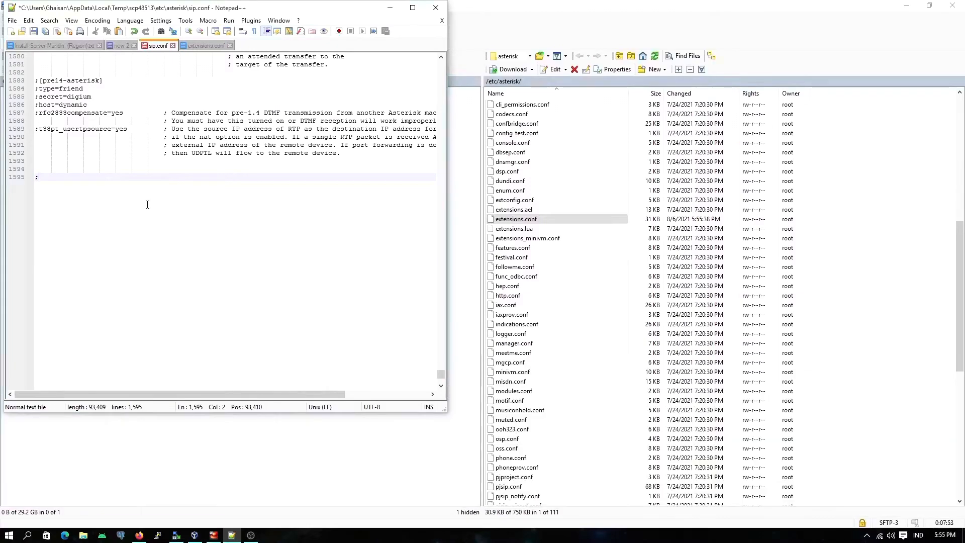
pyautogui.write('======================')
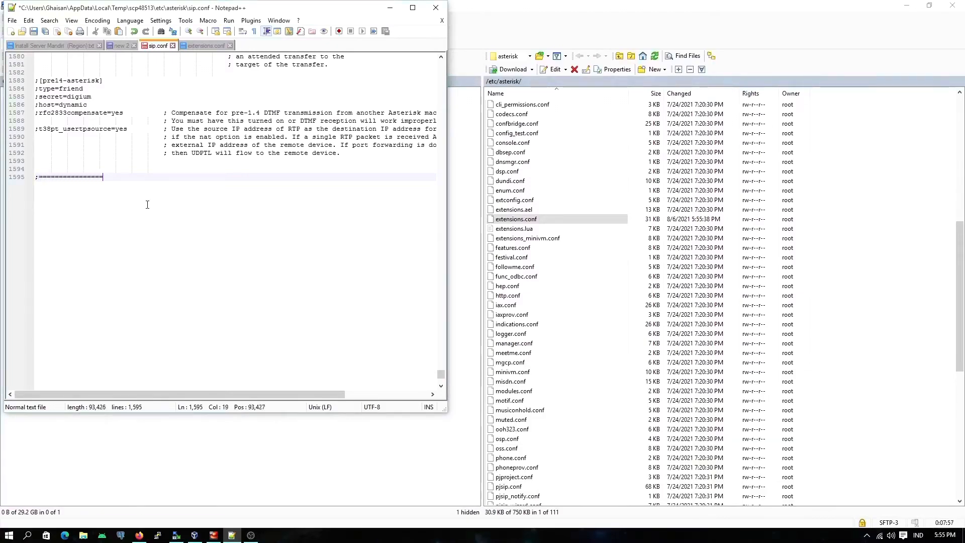
pyautogui.write('=========================')
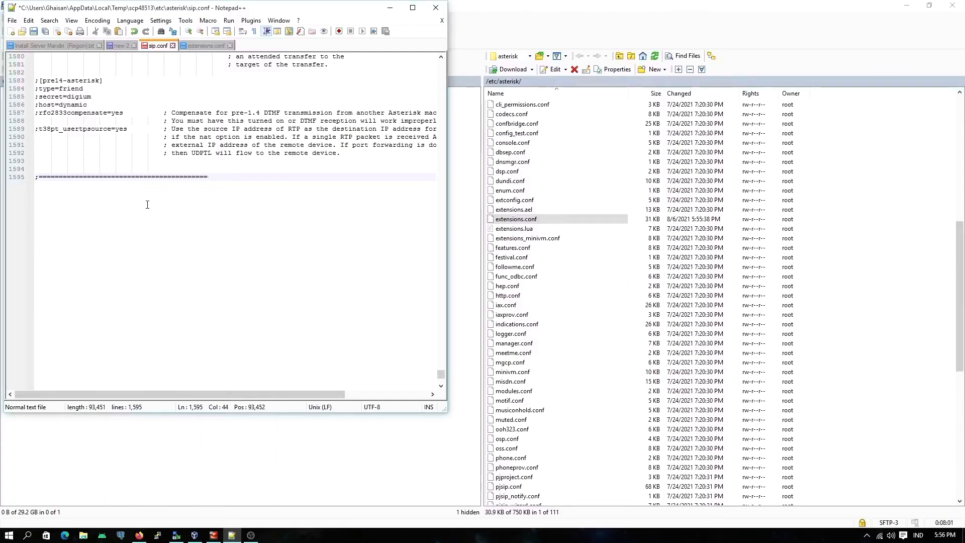
pyautogui.write('==')
pyautogui.press('Return')
# Step: Add the comment title "; SIP TO GoIP" below the separator and close the header with a matching separator line
pyautogui.write('; ')
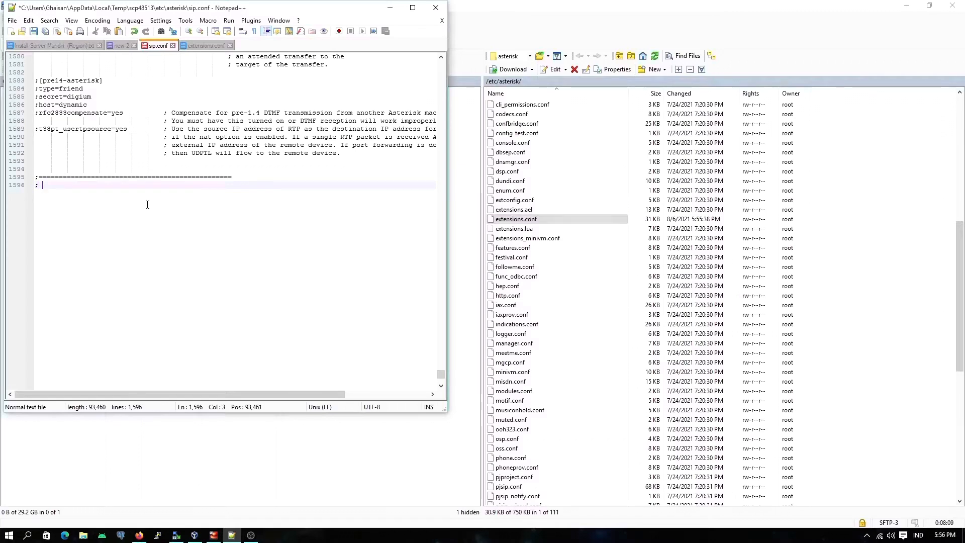
pyautogui.write('SIP T')
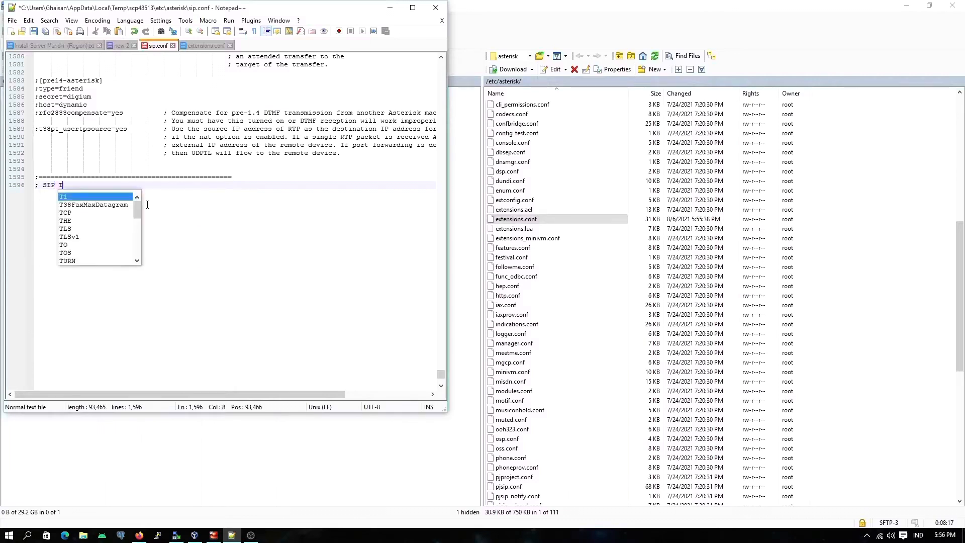
pyautogui.write('O GoIP')
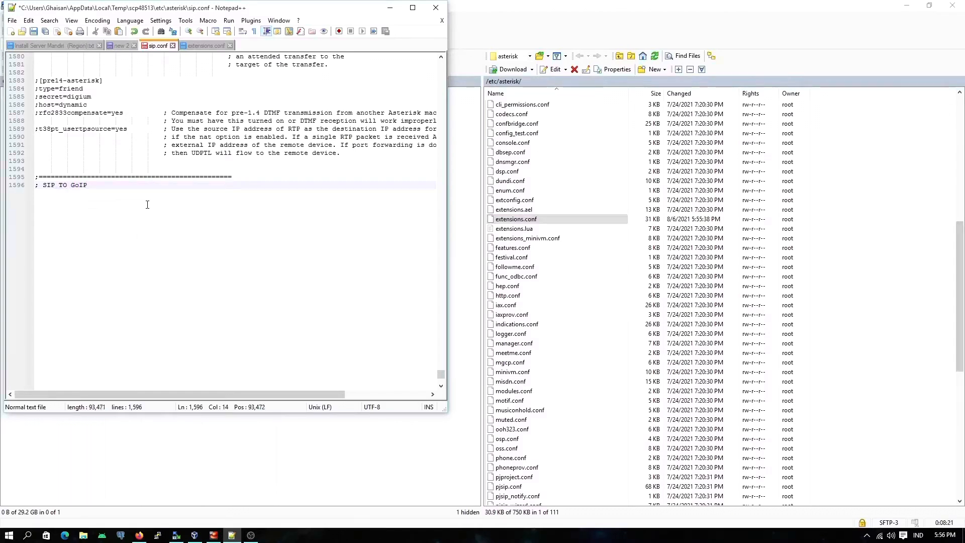
pyautogui.press('Return')
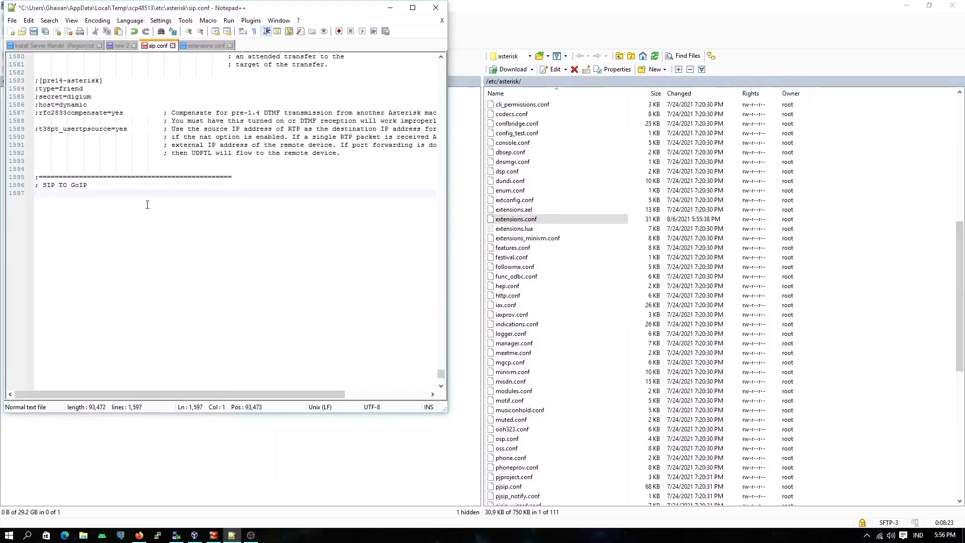
pyautogui.write(';================================================')
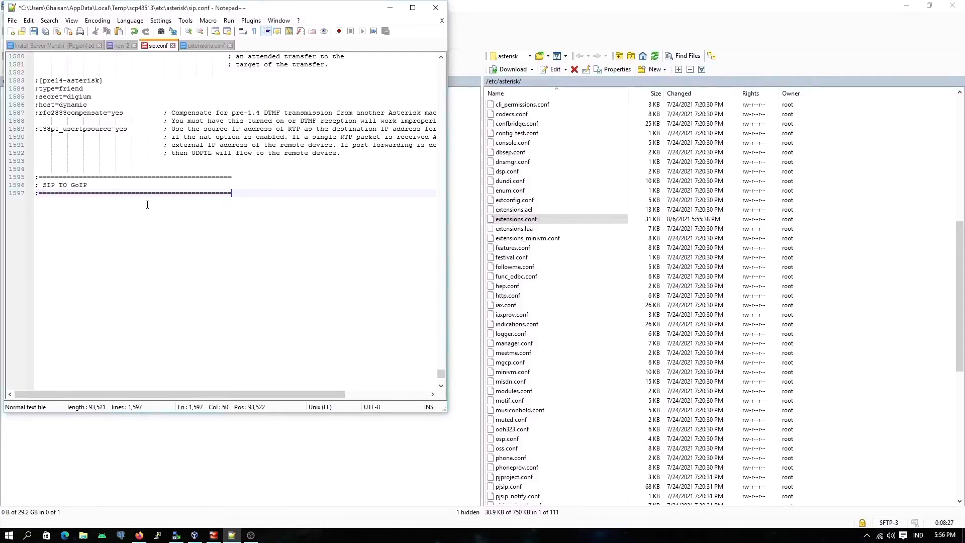
# Step: Add a [9902] section below the header, checking the authentication ID on the gateway's Basic VoIP page in the browser
pyautogui.press('Return')
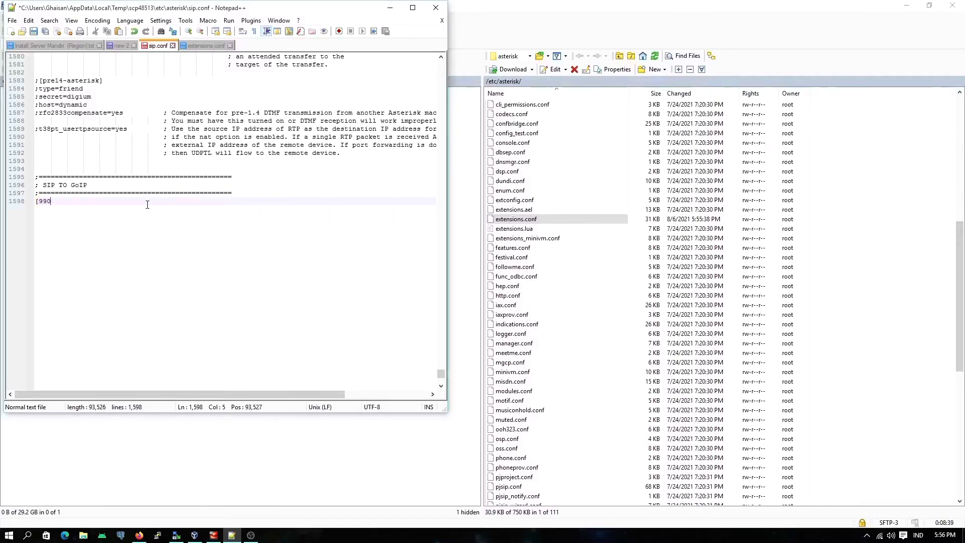
pyautogui.press('BackSpace')
pyautogui.click(139, 536)
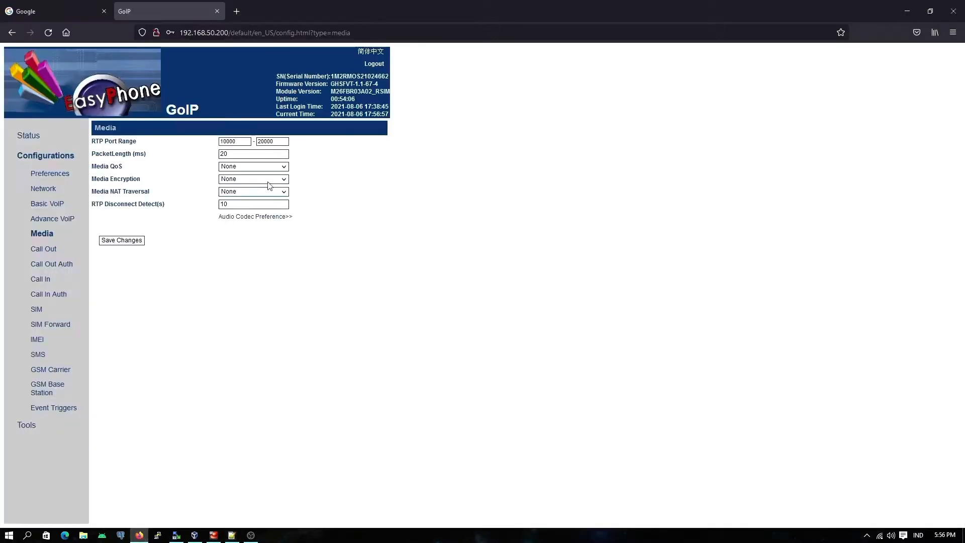
pyautogui.click(51, 204)
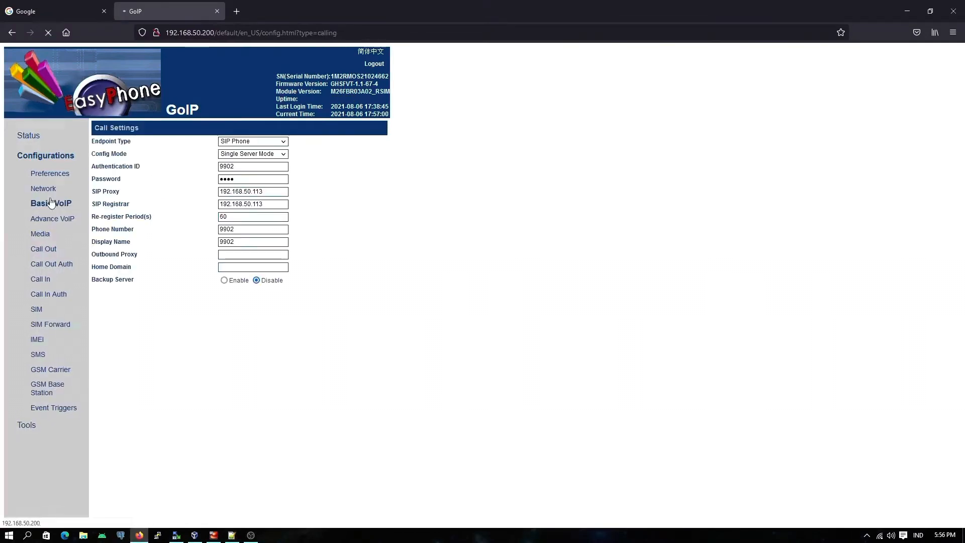
pyautogui.doubleClick(230, 166)
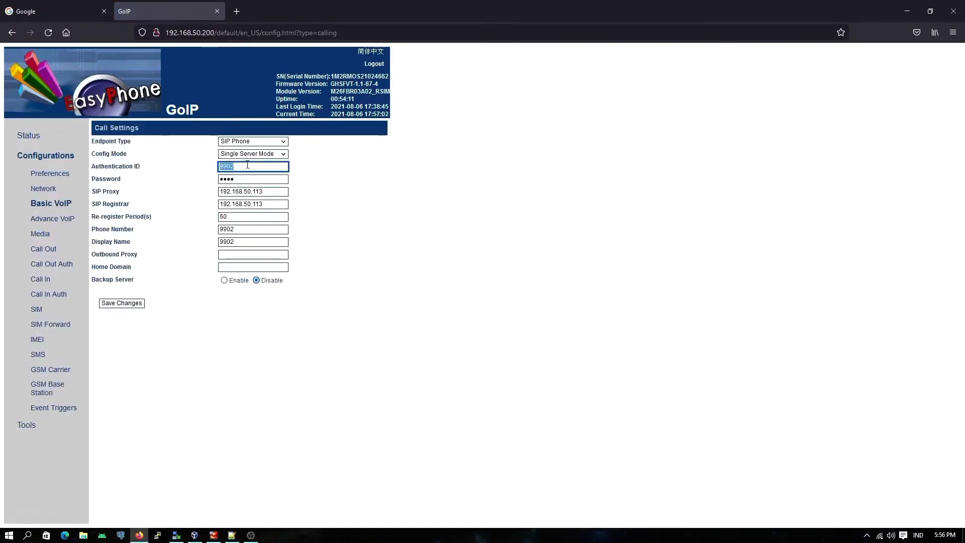
pyautogui.click(431, 220)
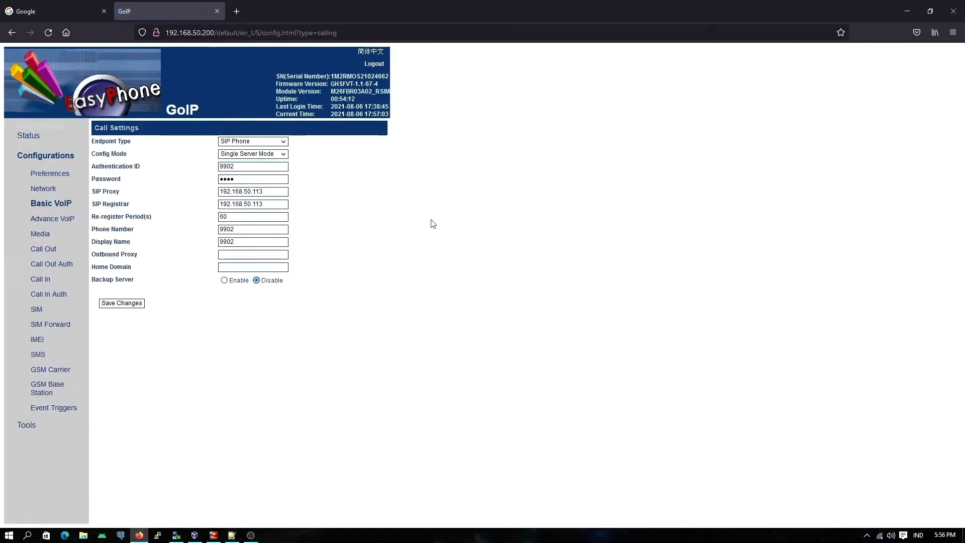
pyautogui.click(230, 534)
pyautogui.doubleClick(44, 201)
pyautogui.press('Right')
pyautogui.press('Return')
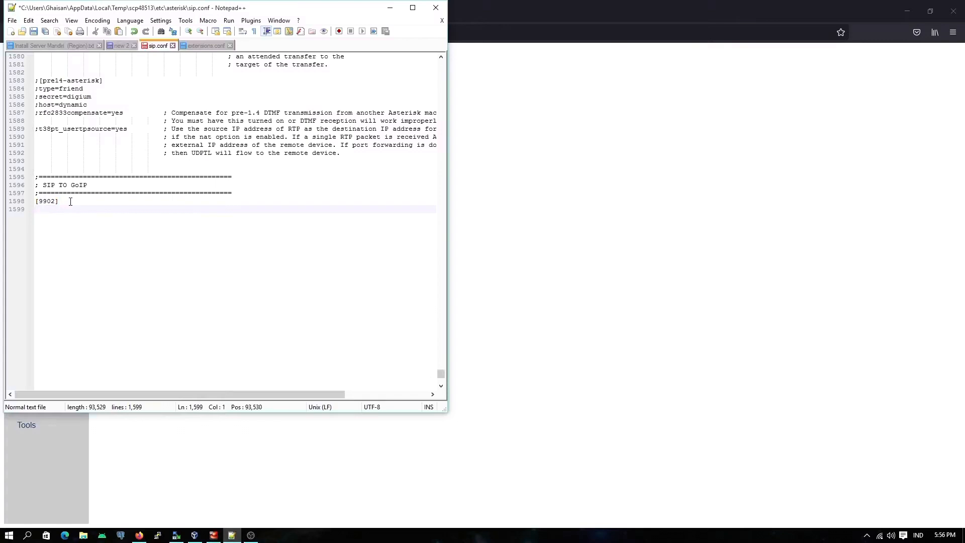
# Step: Add the line host=dynamic to the [9902] section
pyautogui.write('host')
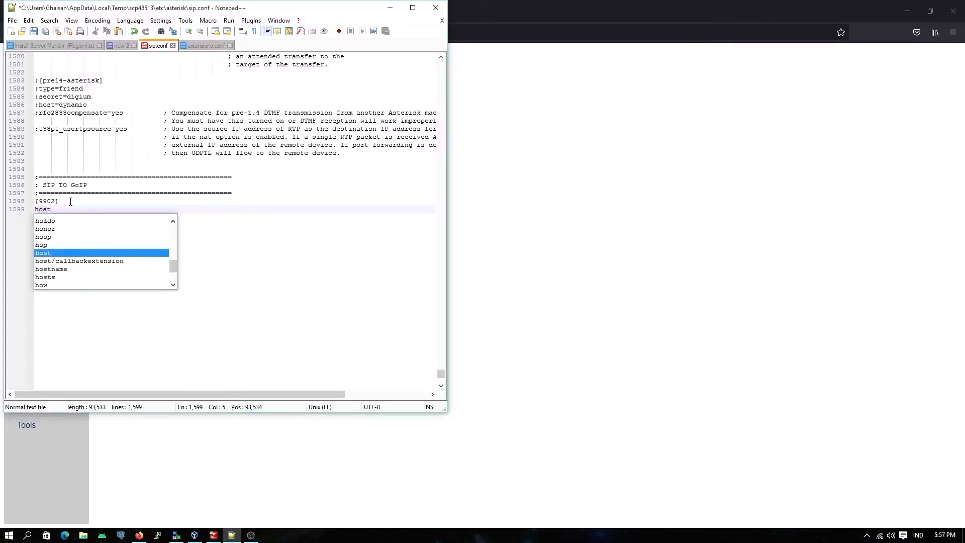
pyautogui.write('=')
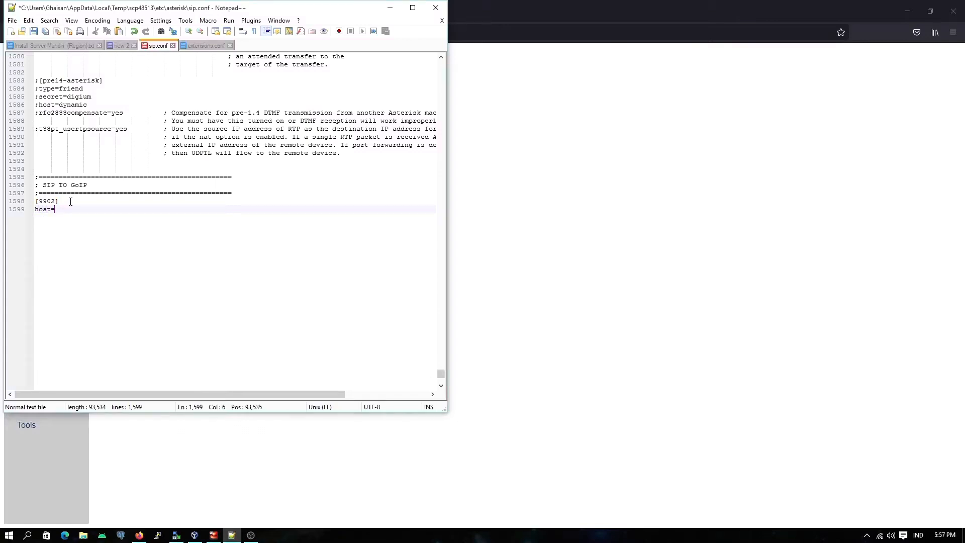
pyautogui.write('dynamic')
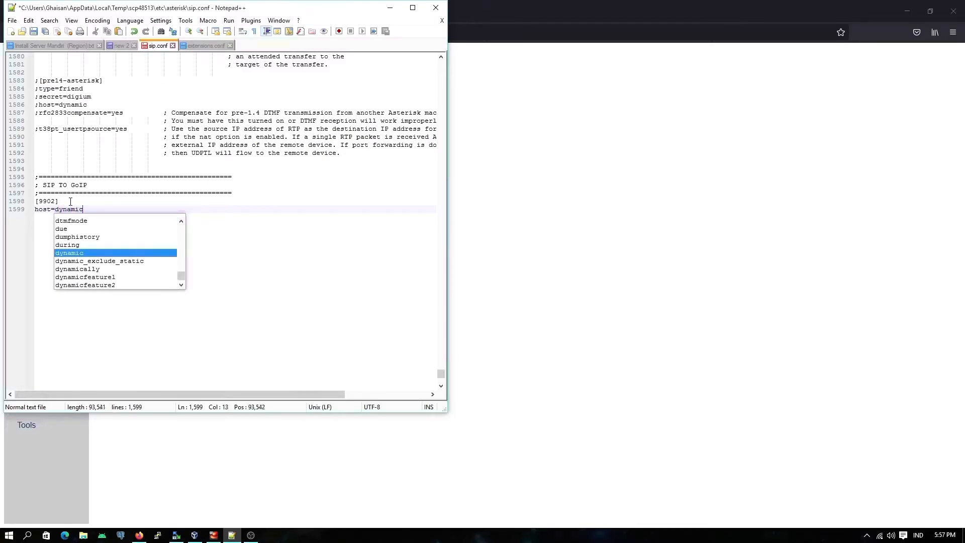
pyautogui.press('Escape')
pyautogui.press('Return')
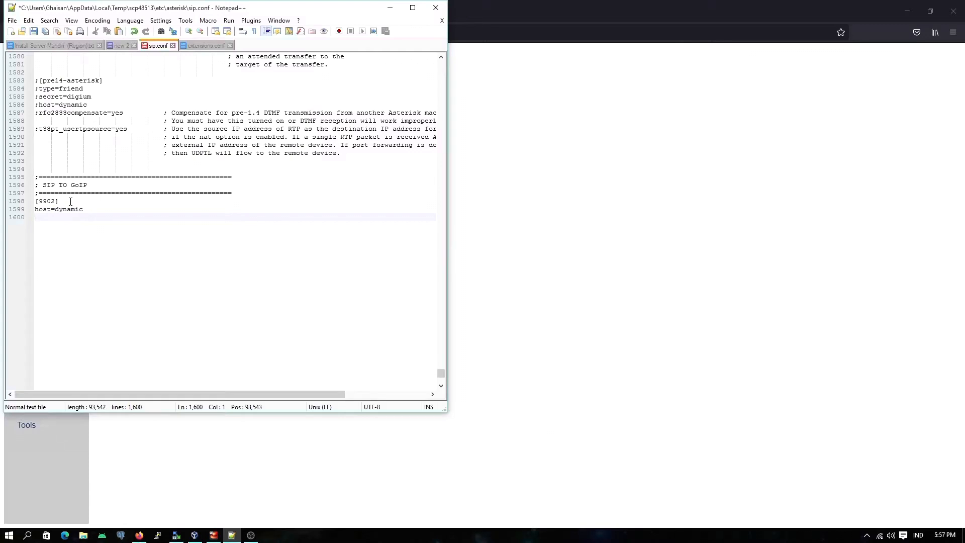
# Step: Add the line defaultuser=9902 below the host setting
pyautogui.write('defa')
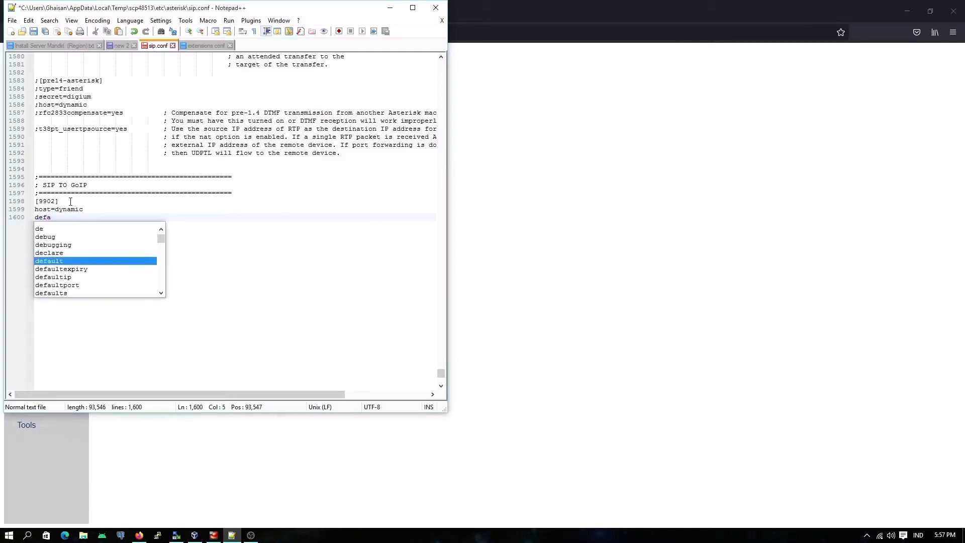
pyautogui.press('Return')
pyautogui.write('us')
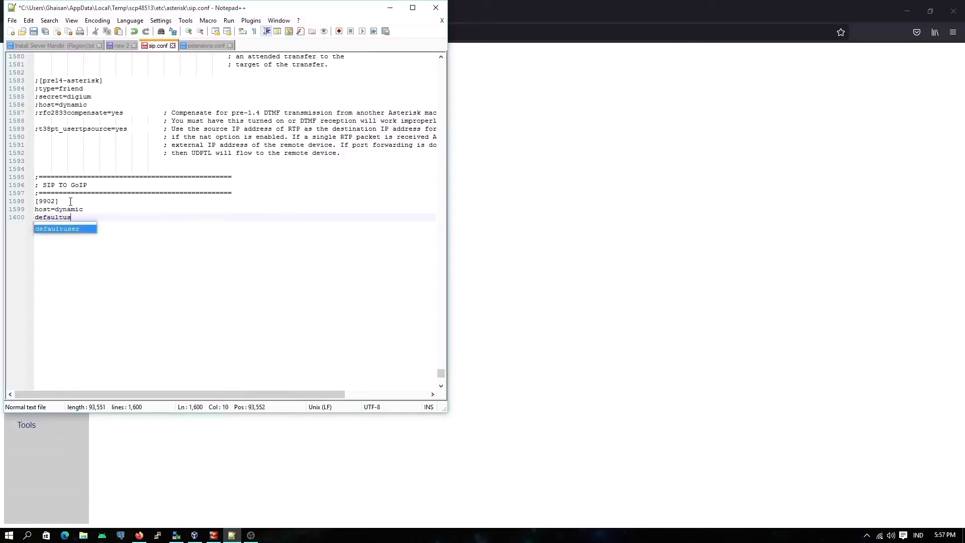
pyautogui.write('er=')
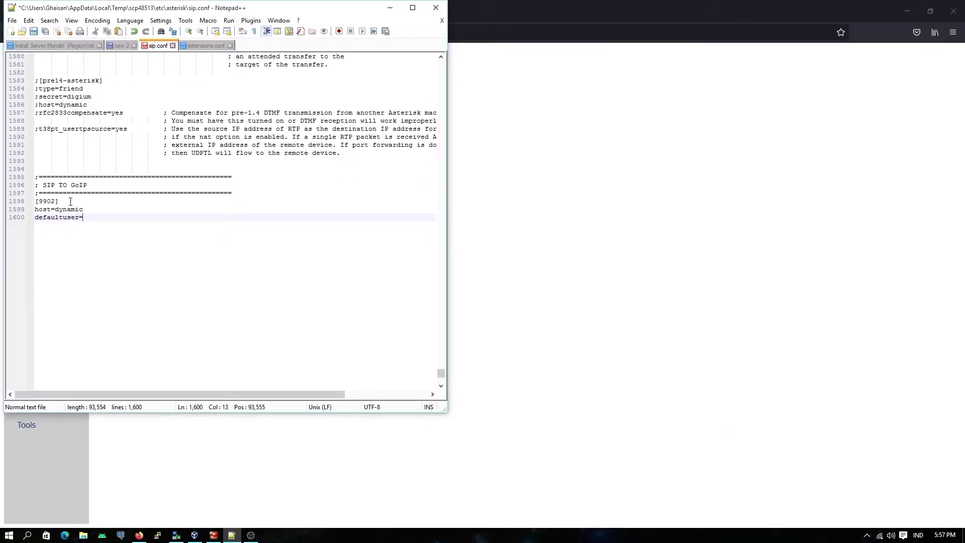
pyautogui.write('9902')
pyautogui.press('Return')
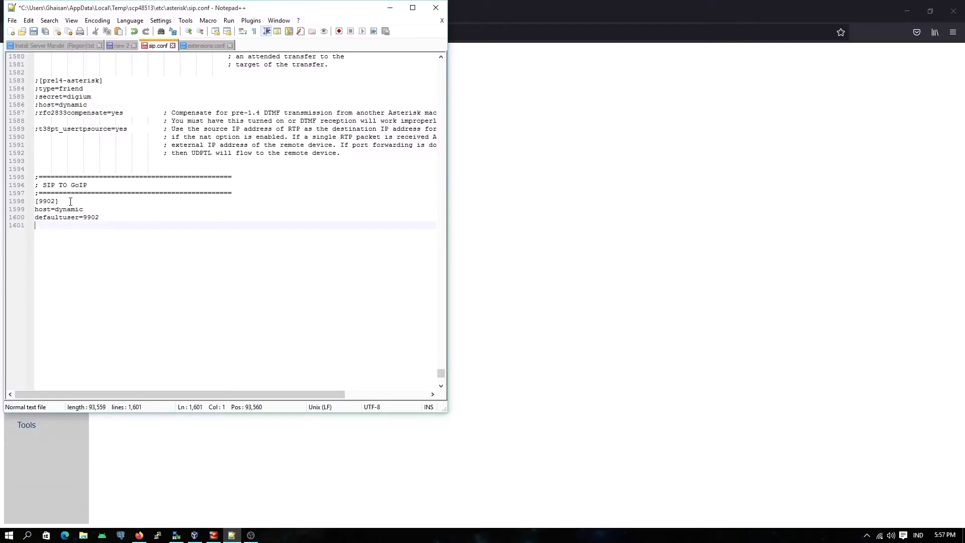
# Step: Add a secret= line containing the SIP account password below the defaultuser setting
pyautogui.write('secret')
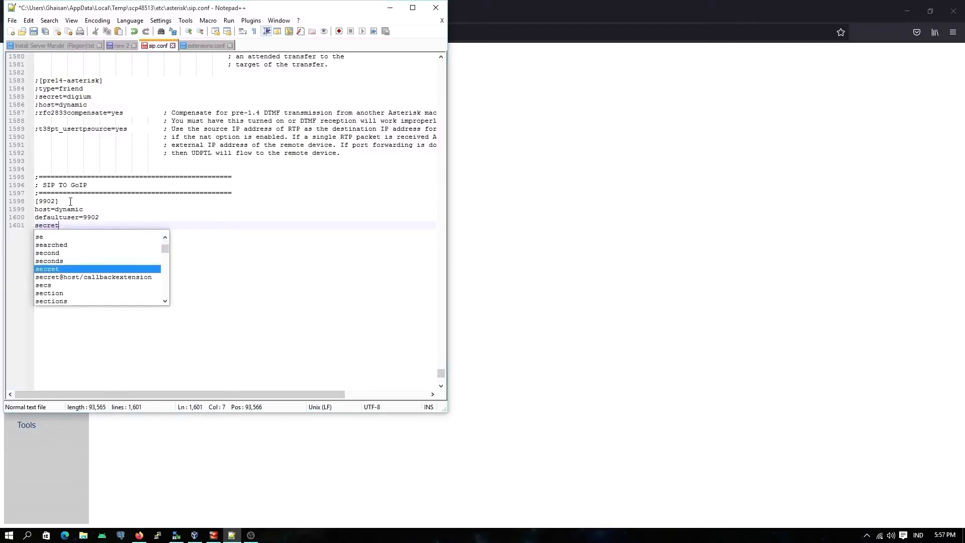
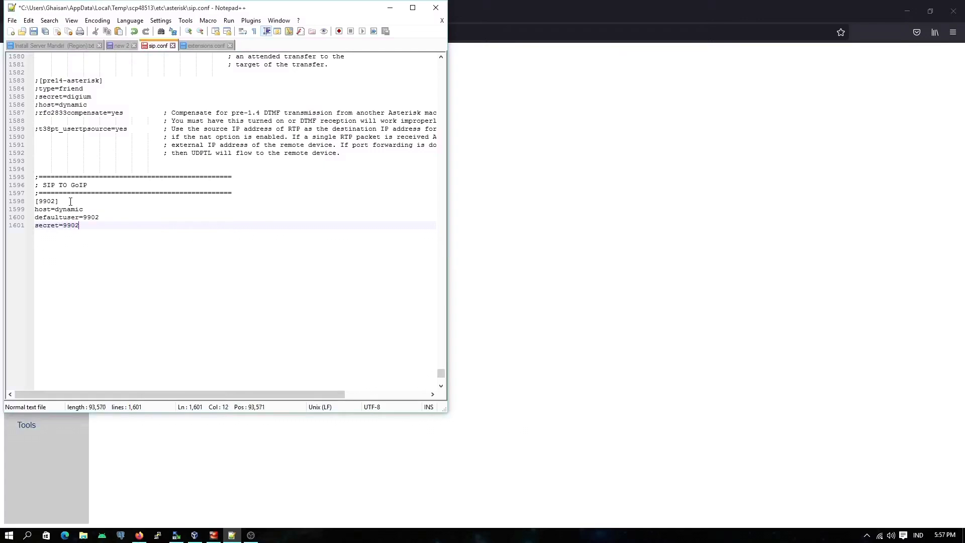
pyautogui.press('Return')
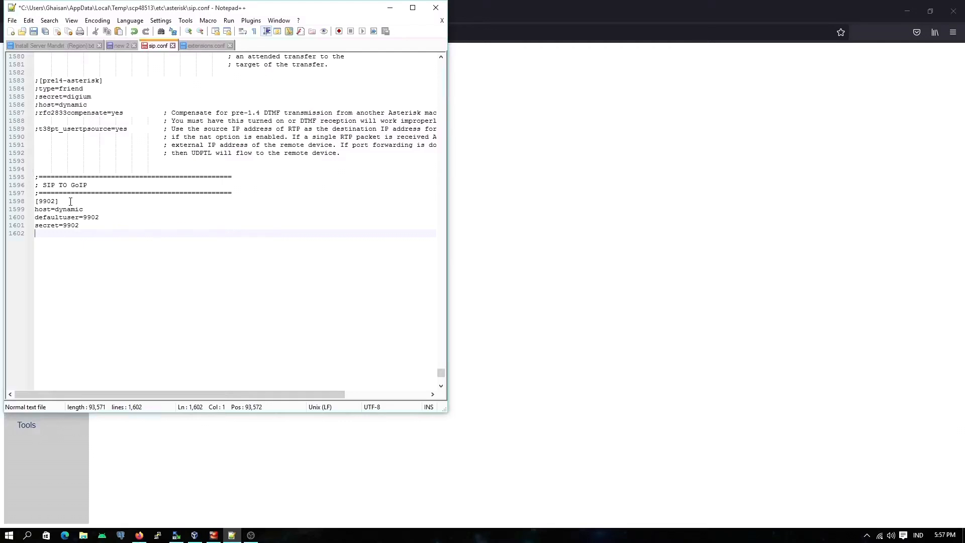
# Step: Add the lines type=peer and qualify=yes to the [9902] section
pyautogui.write('type=peer')
pyautogui.press('Escape')
pyautogui.press('Return')
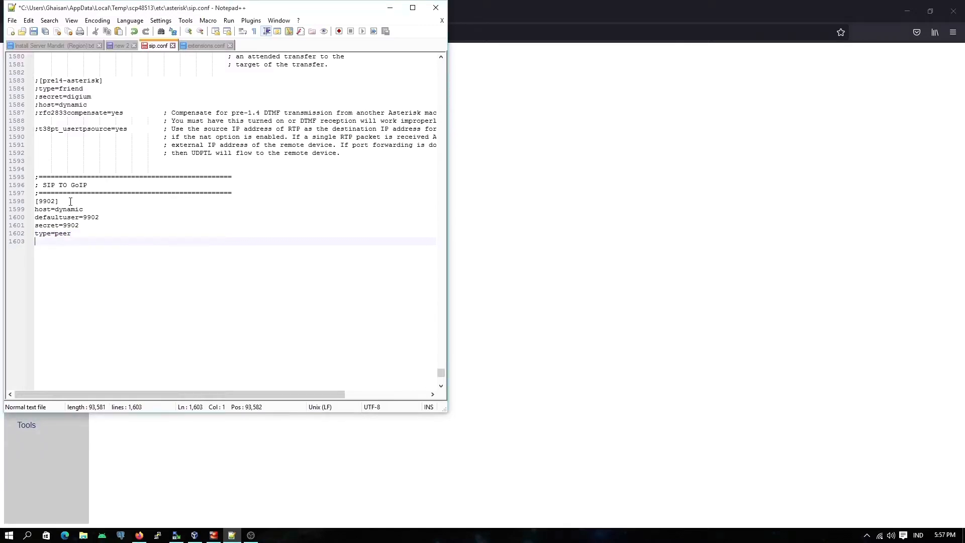
pyautogui.write('qualify=yes')
pyautogui.press('Return')
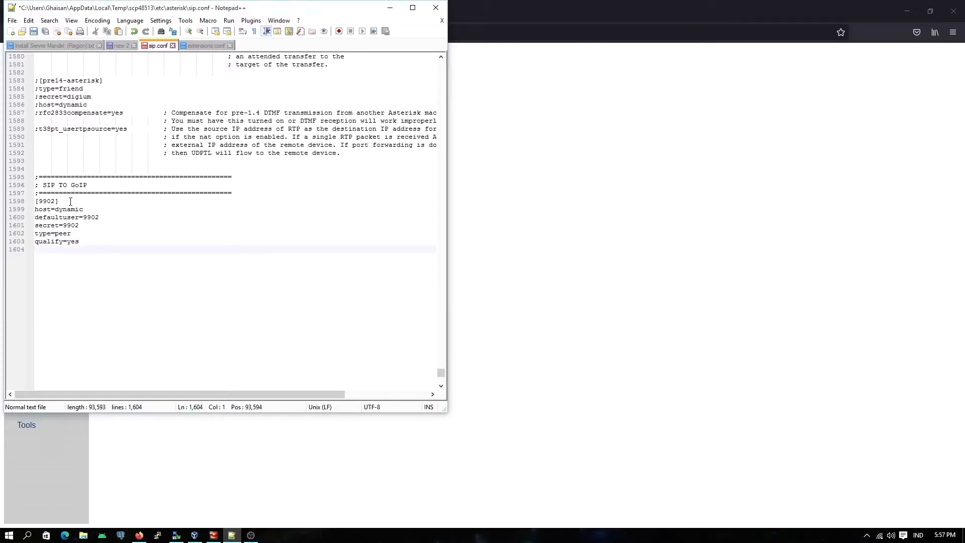
# Step: Add the line nat=force_rport,comedia below qualify=yes in the [9902] section
pyautogui.write('nat=force')
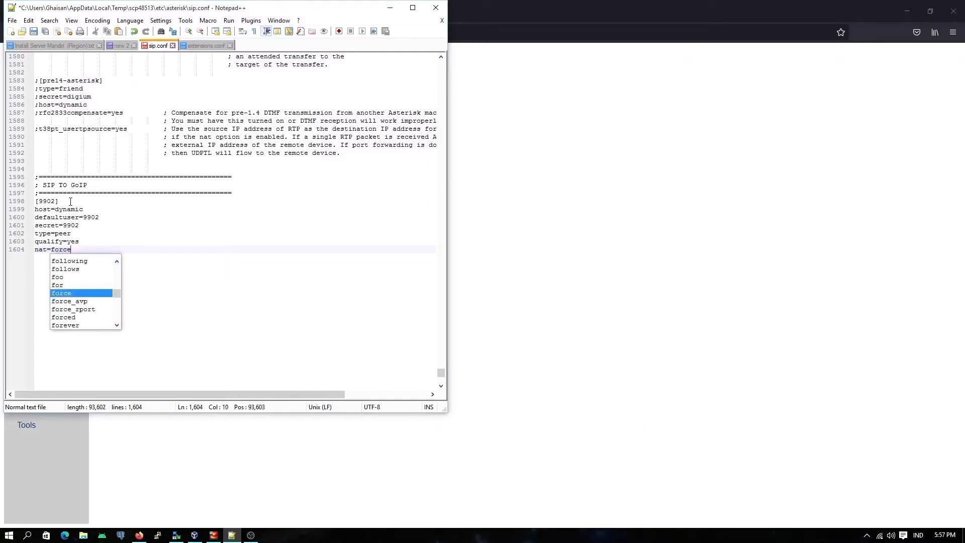
pyautogui.write('_r')
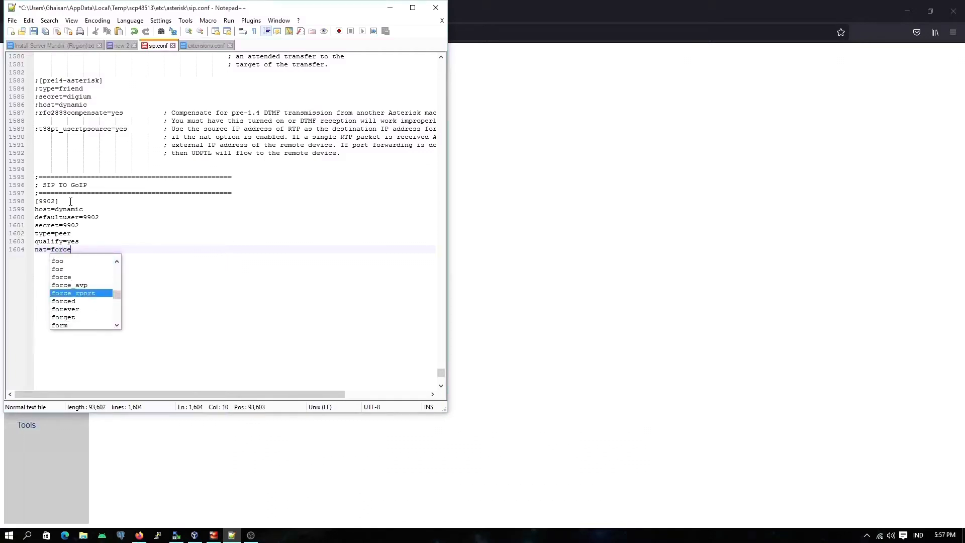
pyautogui.press('Return')
pyautogui.write(',co')
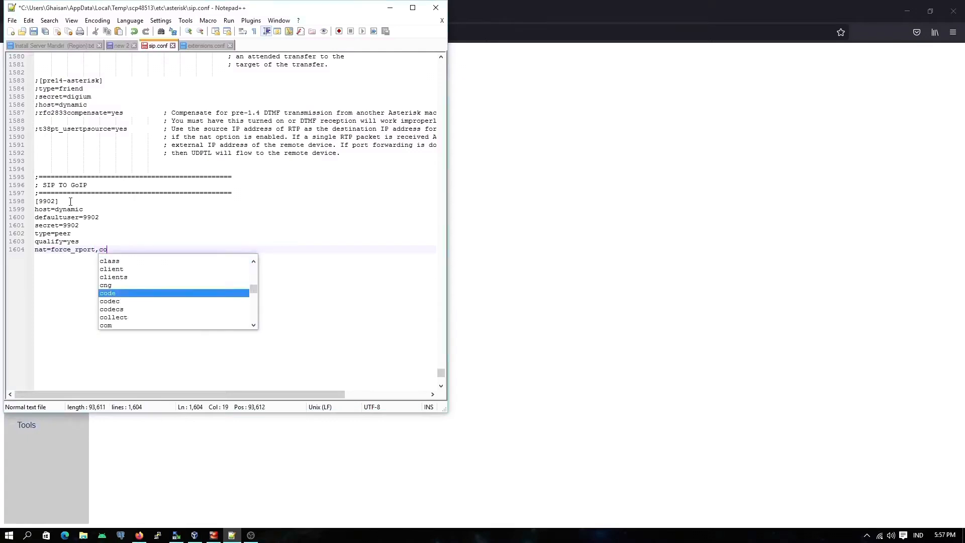
pyautogui.write('med')
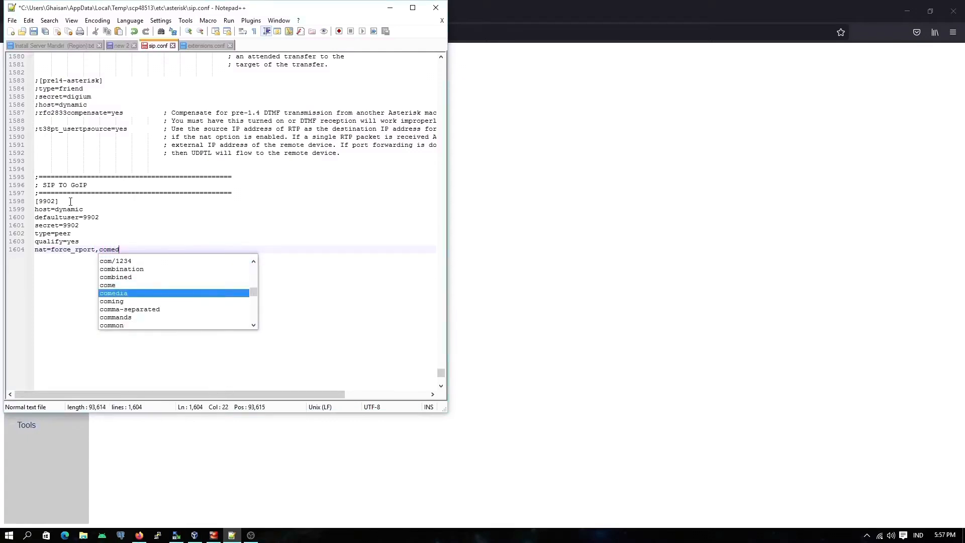
pyautogui.press('Return')
pyautogui.press('Return')
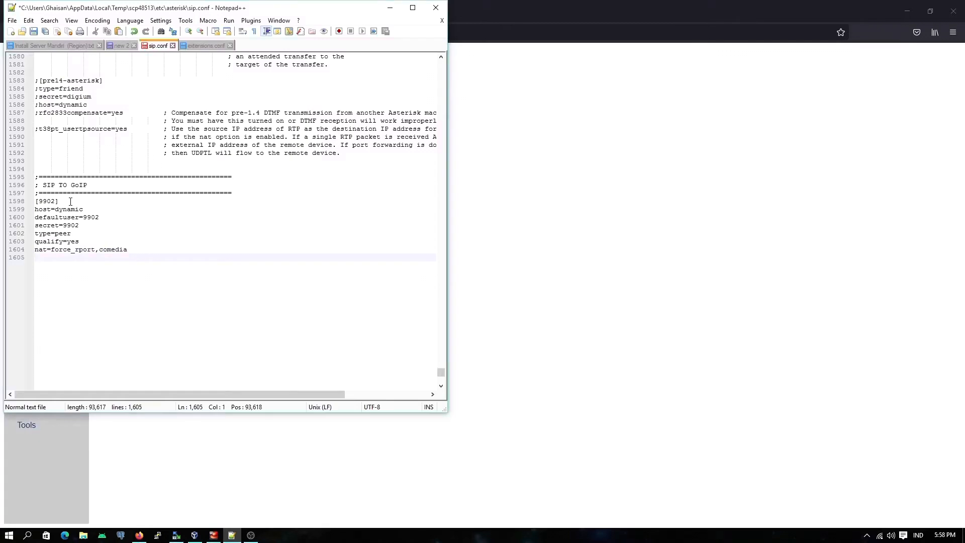
# Step: Add the line insecure=port,invite below the nat setting in the [9902] section
pyautogui.write('insecure=port')
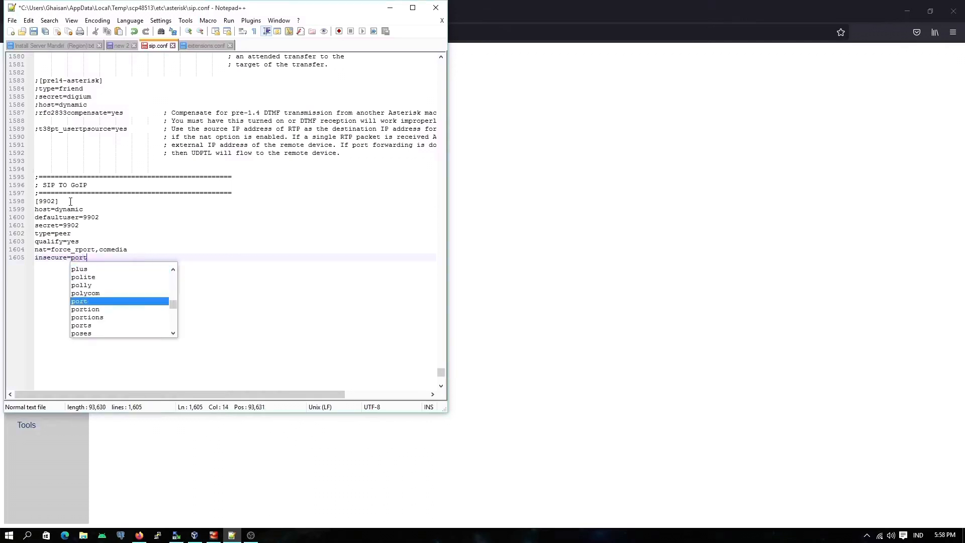
pyautogui.write(',inv')
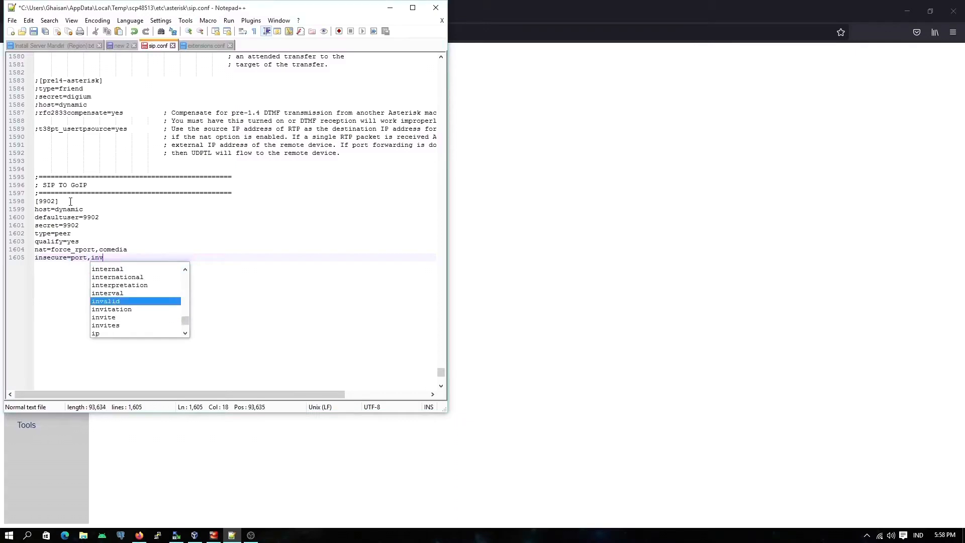
pyautogui.write('ite')
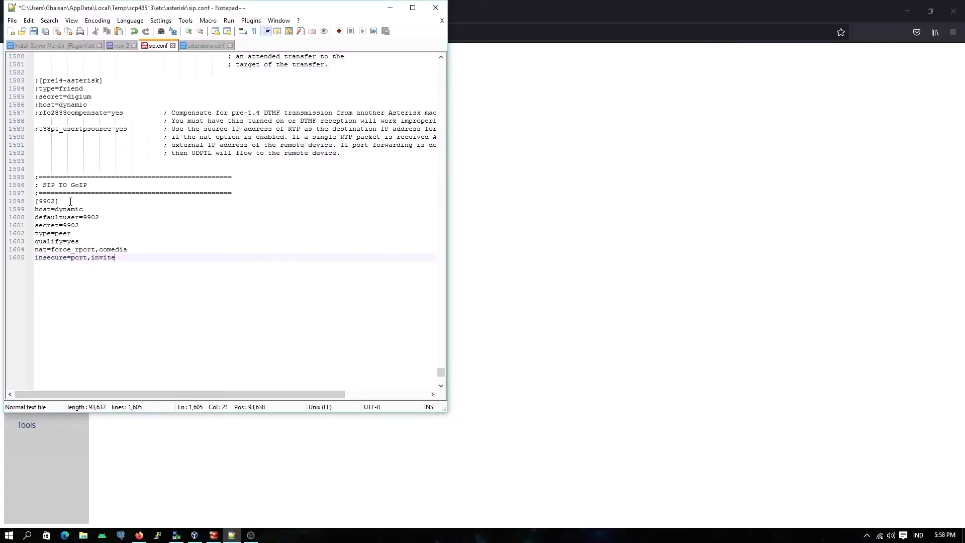
pyautogui.press('Return')
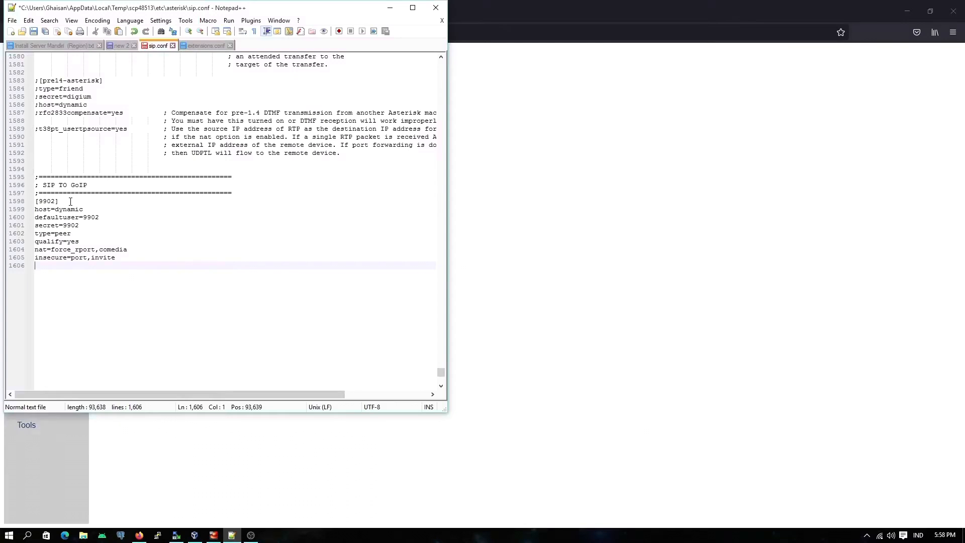
# Step: Add the line context=from-external below the insecure setting in the [9902] section
pyautogui.write('conte')
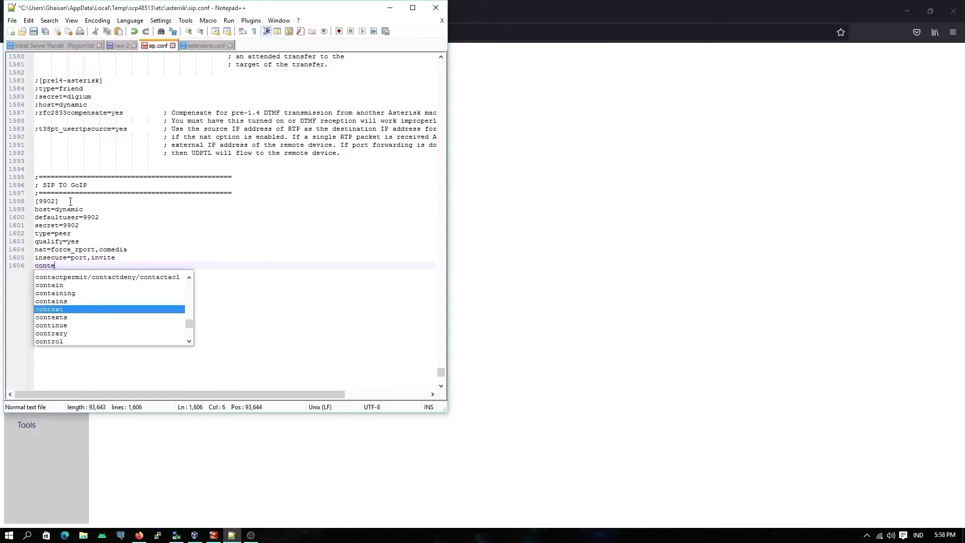
pyautogui.press('Return')
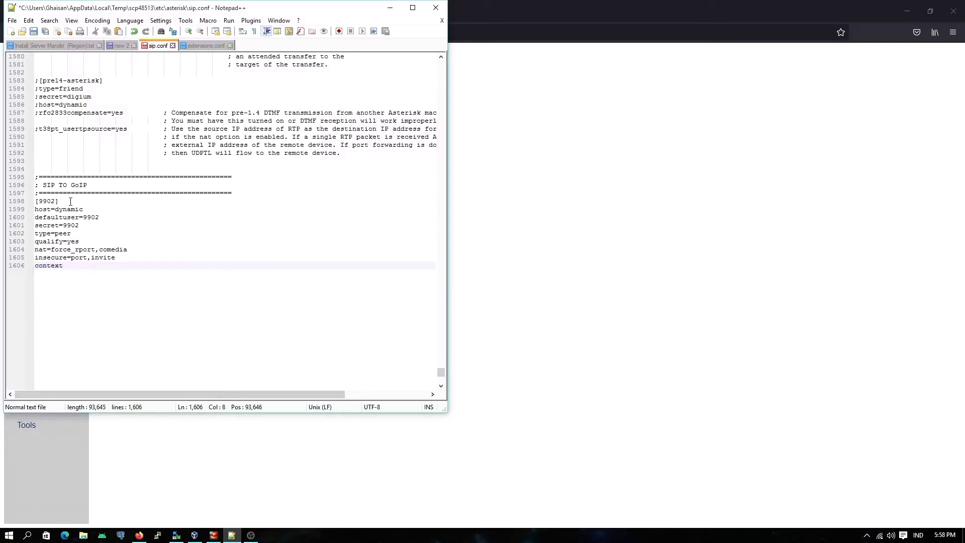
pyautogui.write('=fr')
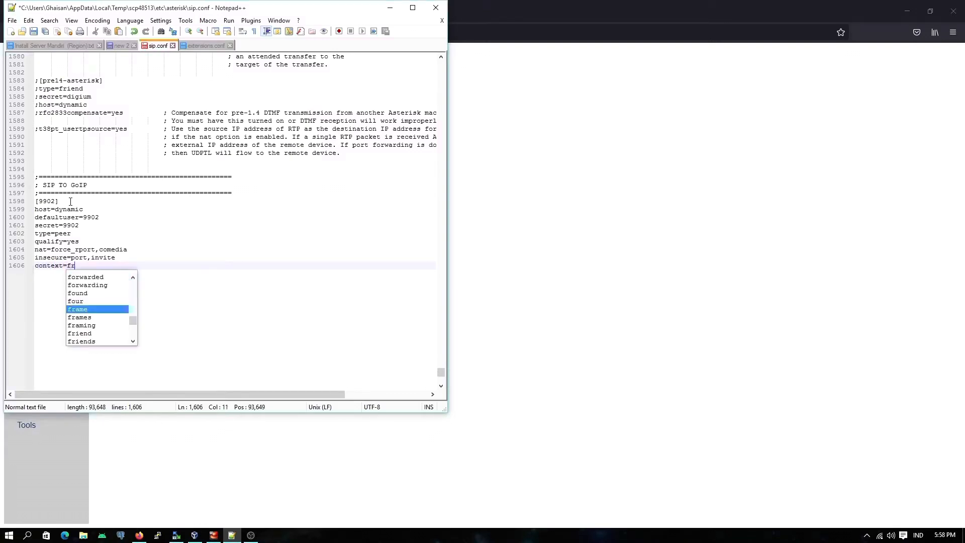
pyautogui.write('om-')
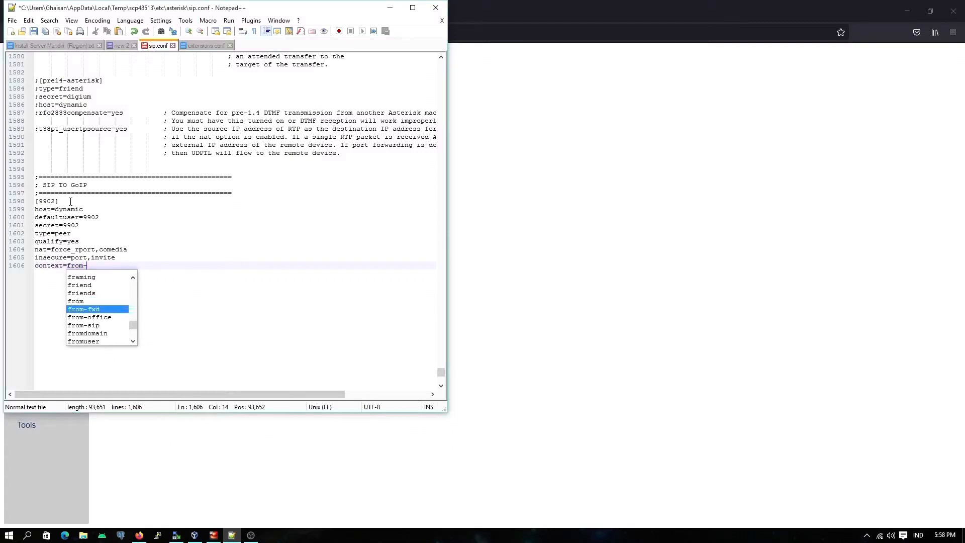
pyautogui.write('exterbal')
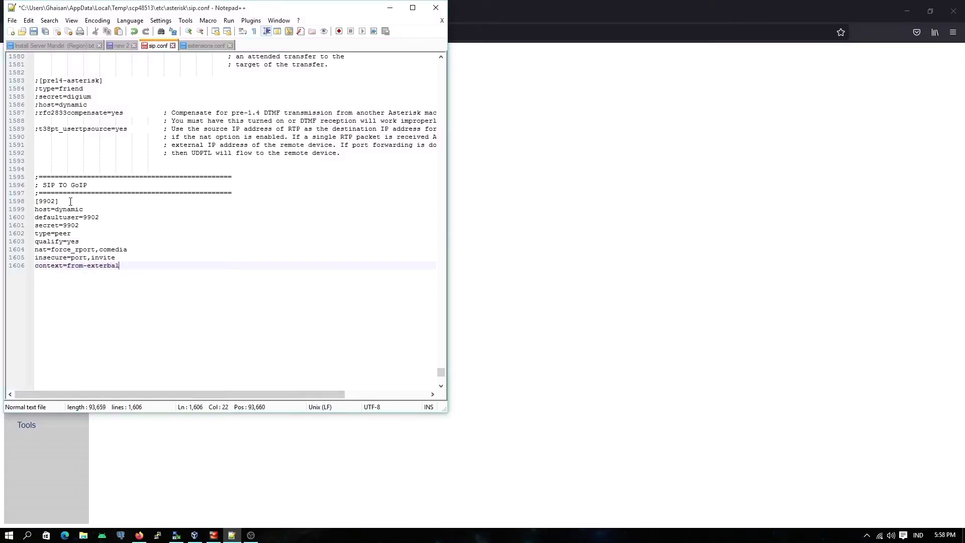
pyautogui.press('BackSpace')
pyautogui.press('BackSpace')
pyautogui.write('n')
pyautogui.press('Down')
pyautogui.press('Down')
pyautogui.press('Return')
pyautogui.press('Return')
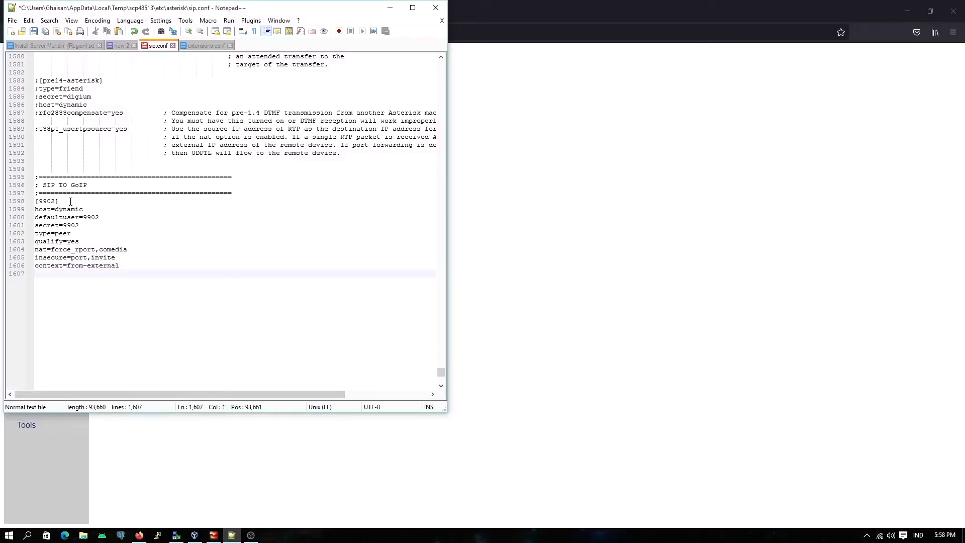
# Step: Add the line canreinvite=yes below the context setting in the [9902] section
pyautogui.write('canreinv')
pyautogui.write('ite=yes')
pyautogui.press('Return')
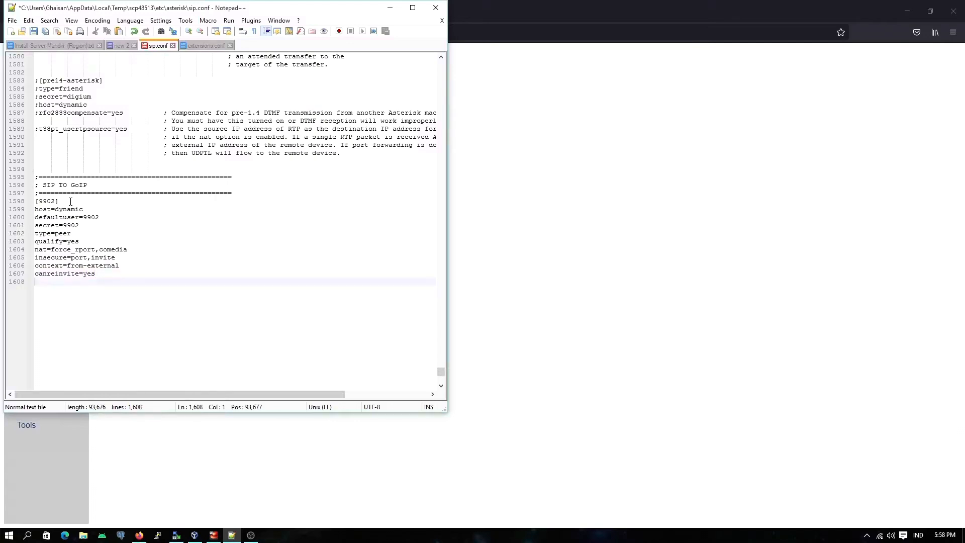
# Step: Add the line disallow=all below canreinvite=yes in the [9902] section
pyautogui.write('disall')
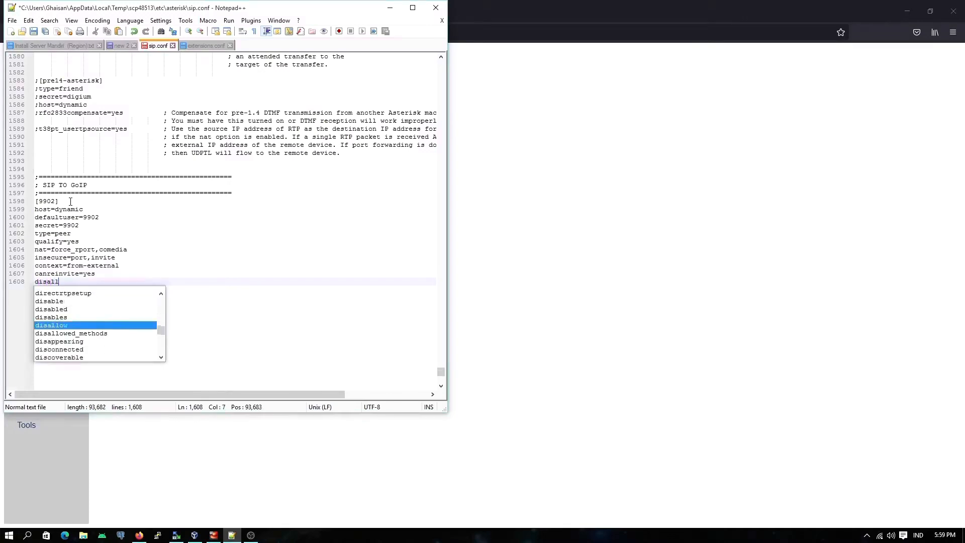
pyautogui.press('Return')
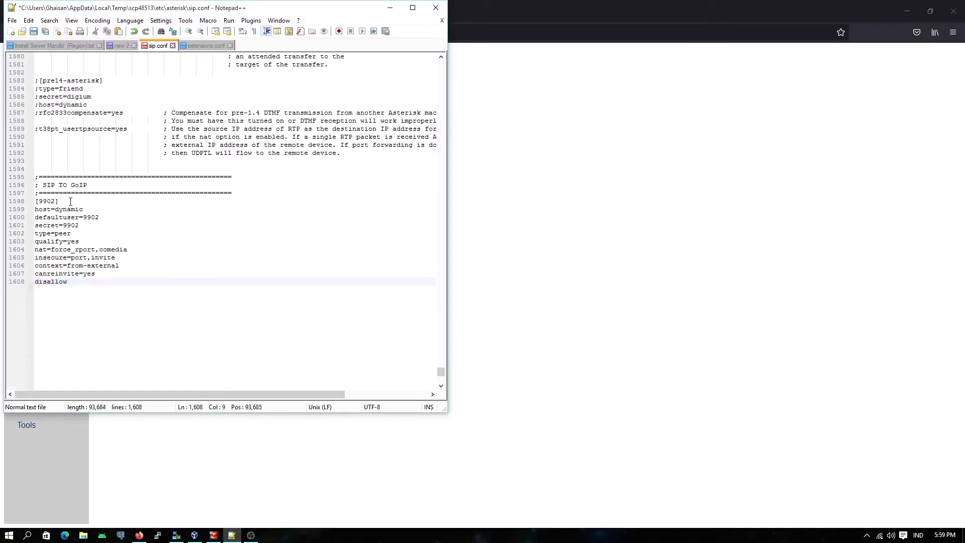
pyautogui.write('=all')
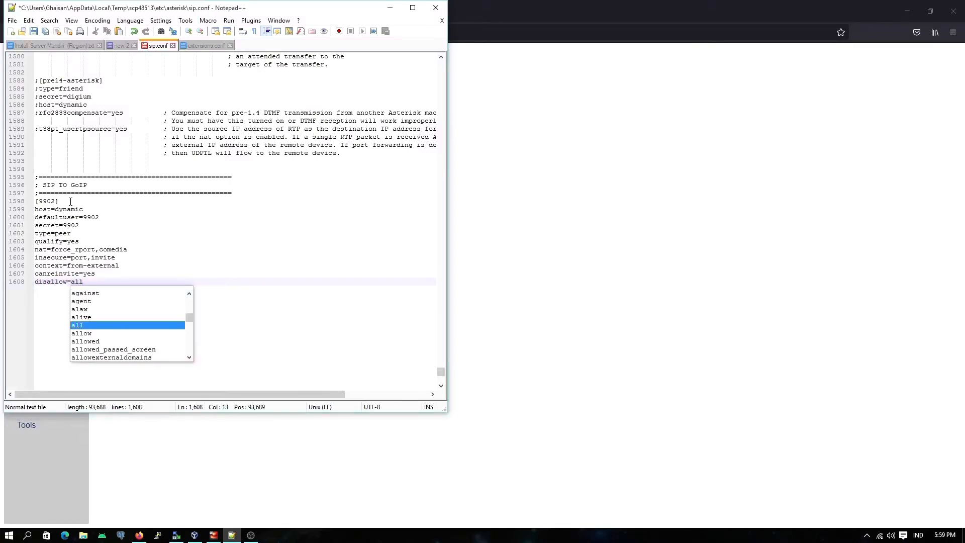
pyautogui.press('Return')
pyautogui.press('Return')
# Step: Add the line allow=alaw,ulaw below disallow=all to permit those two codecs for the peer
pyautogui.write('allo')
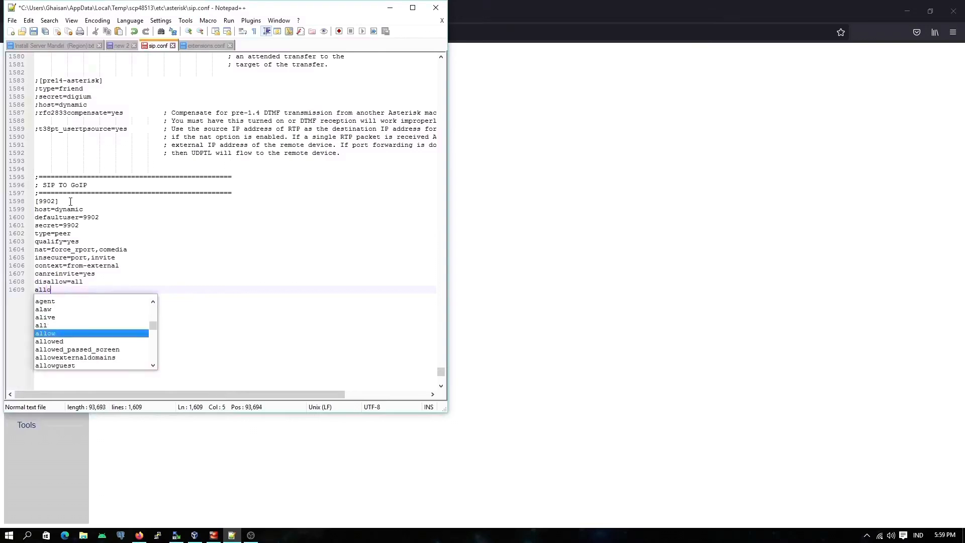
pyautogui.press('Return')
pyautogui.write('=')
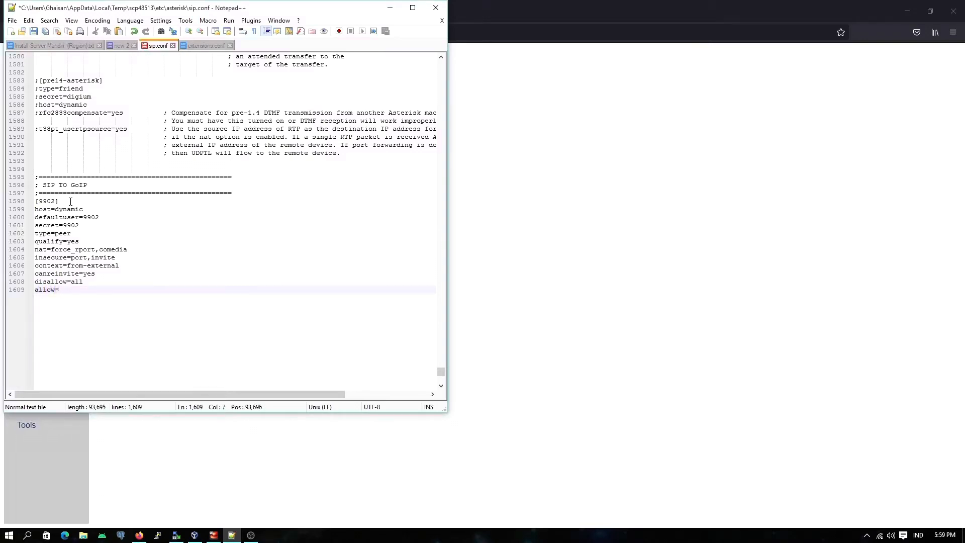
pyautogui.write('ala')
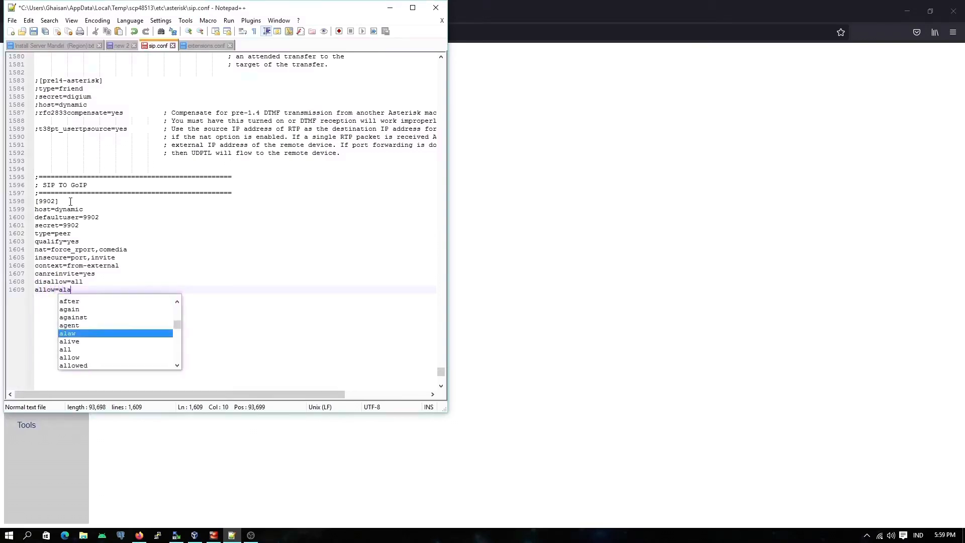
pyautogui.press('Return')
pyautogui.write(',ul')
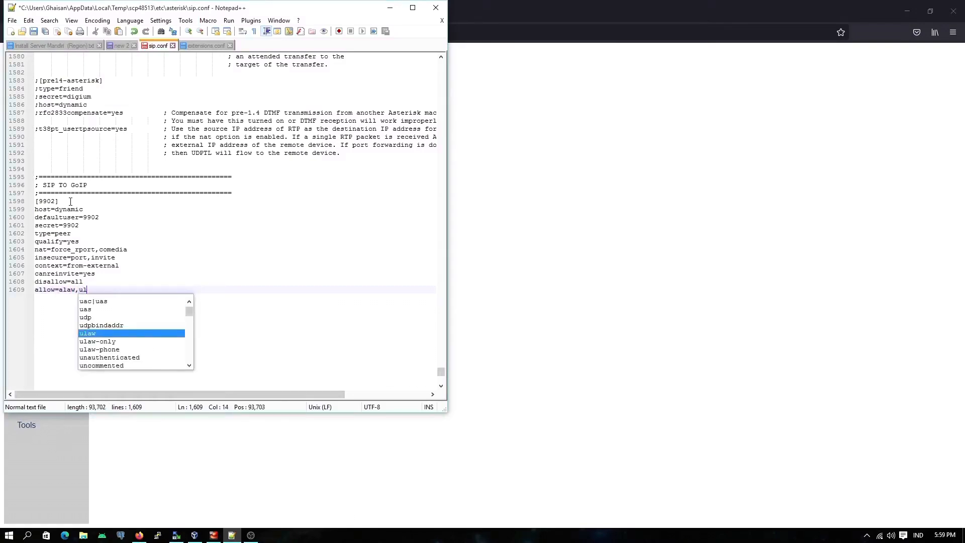
pyautogui.press('Return')
pyautogui.press('Return')
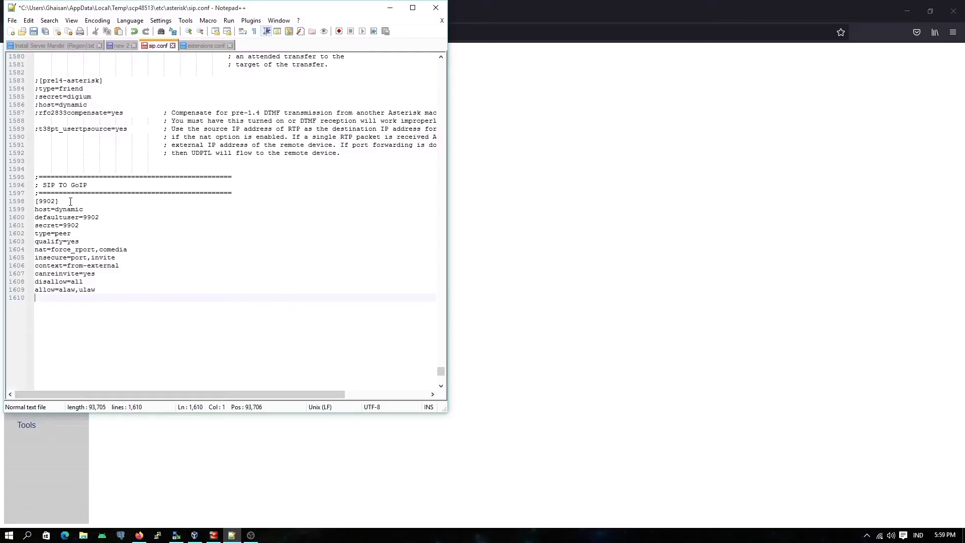
# Step: Leave two blank lines after the [9902] section and insert a copy of the three-line SIP TO GoIP comment header there
pyautogui.press('Return')
pyautogui.press('Return')
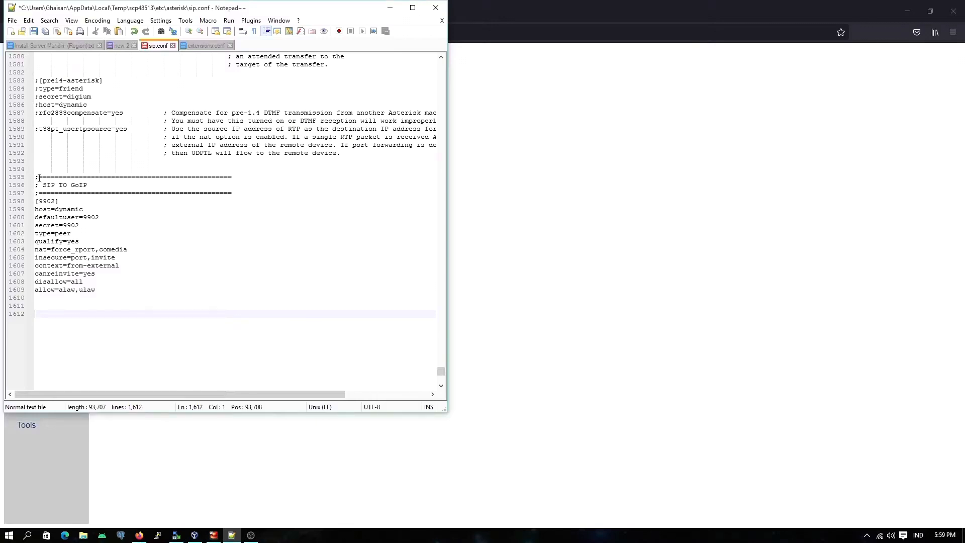
pyautogui.moveTo(35, 177); pyautogui.dragTo(234, 192)
pyautogui.hotkey('ctrl', 'c')
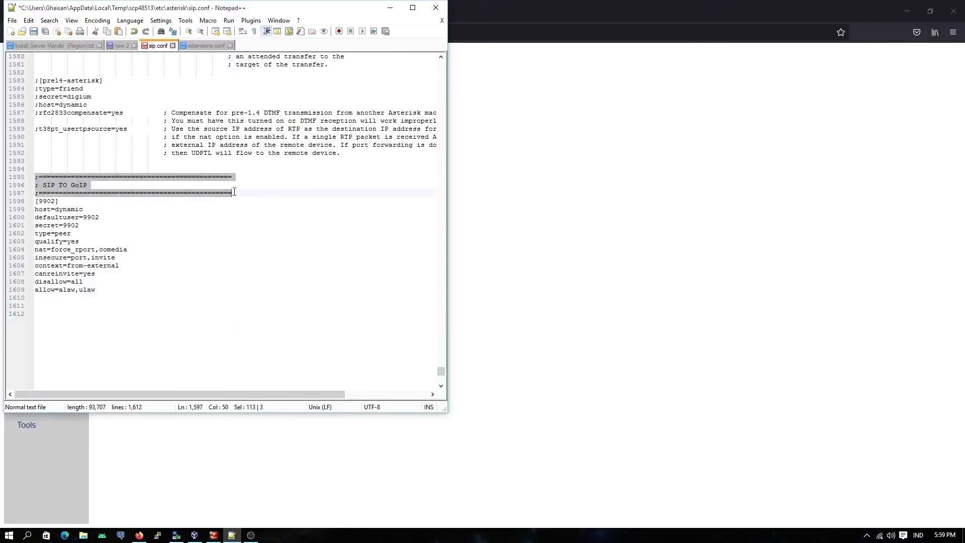
pyautogui.click(50, 313)
pyautogui.hotkey('ctrl', 'v')
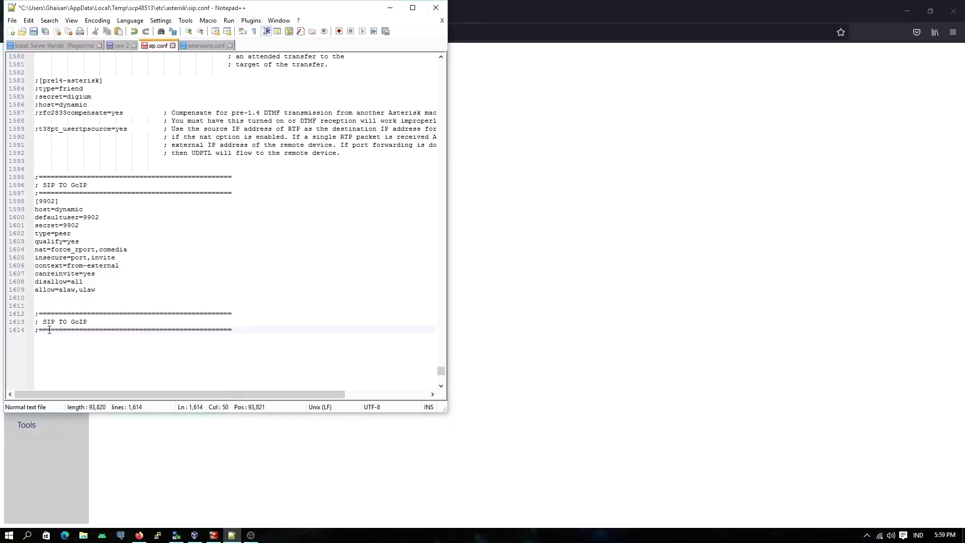
# Step: Change the title in the copied comment header to SIP TO CLIENT SOFTPHONE
pyautogui.moveTo(71, 322); pyautogui.dragTo(96, 320)
pyautogui.write('CLI')
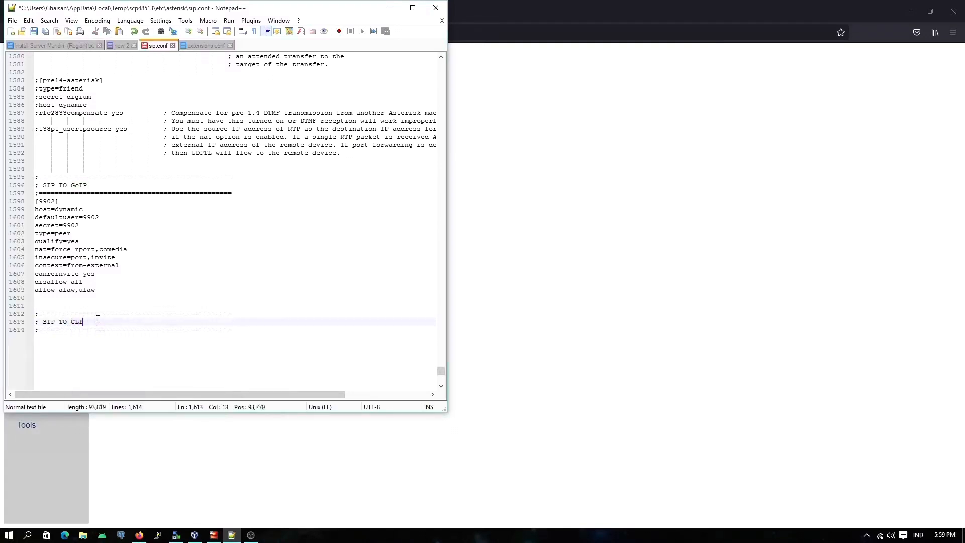
pyautogui.write('ENT SOFTPHONE')
pyautogui.press('Return')
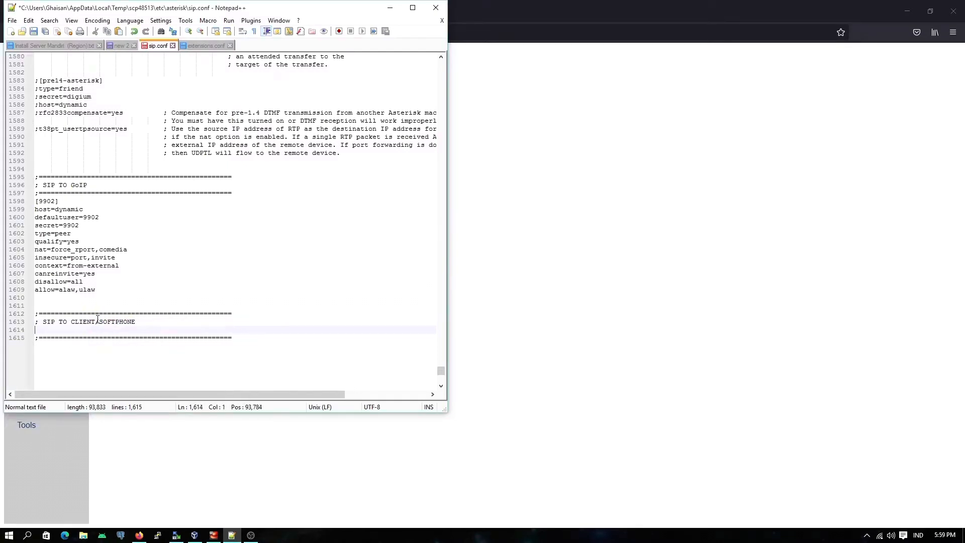
pyautogui.press('BackSpace')
pyautogui.press('Down')
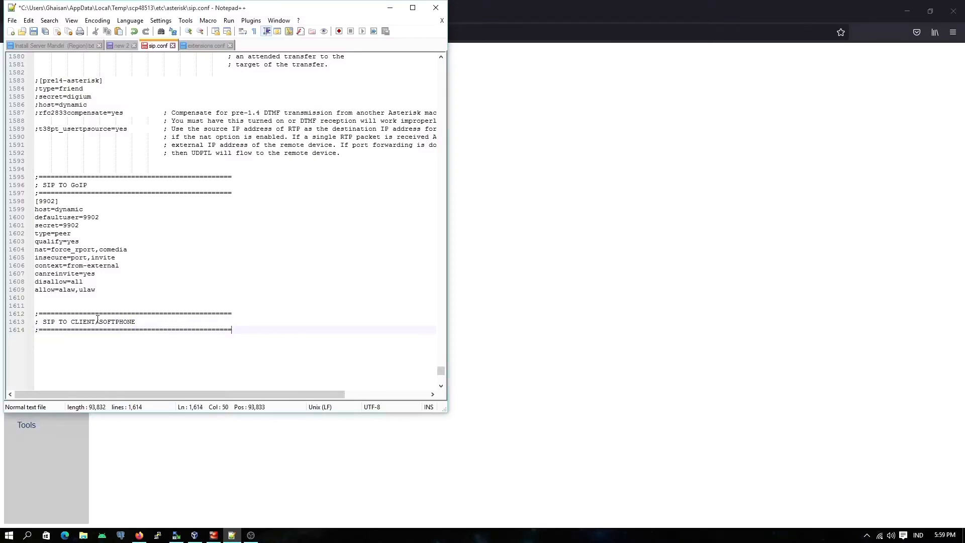
# Step: Start a template section named [client](!) directly below the SIP TO CLIENT SOFTPHONE header
pyautogui.press('Return')
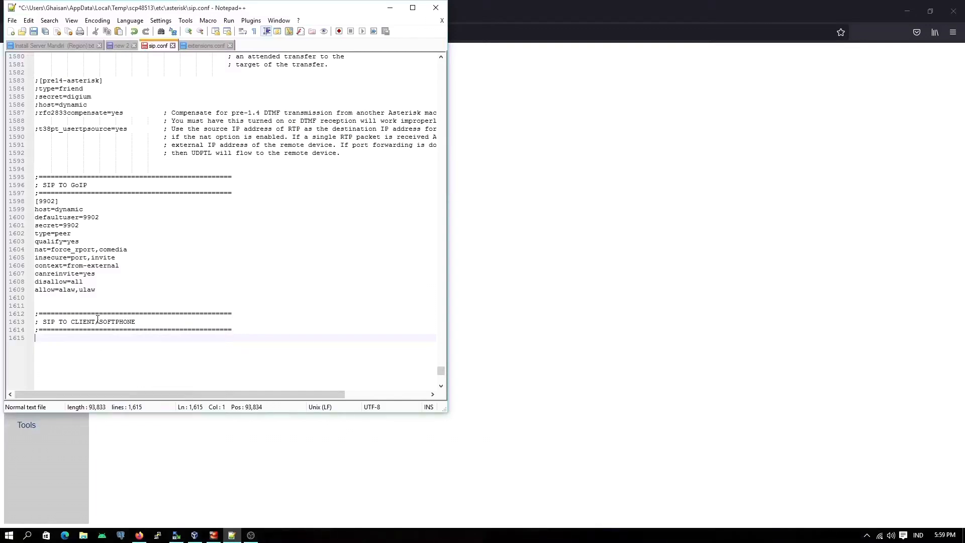
pyautogui.write('[]')
pyautogui.write('client')
pyautogui.write('()')
pyautogui.write('!')
pyautogui.press('Return')
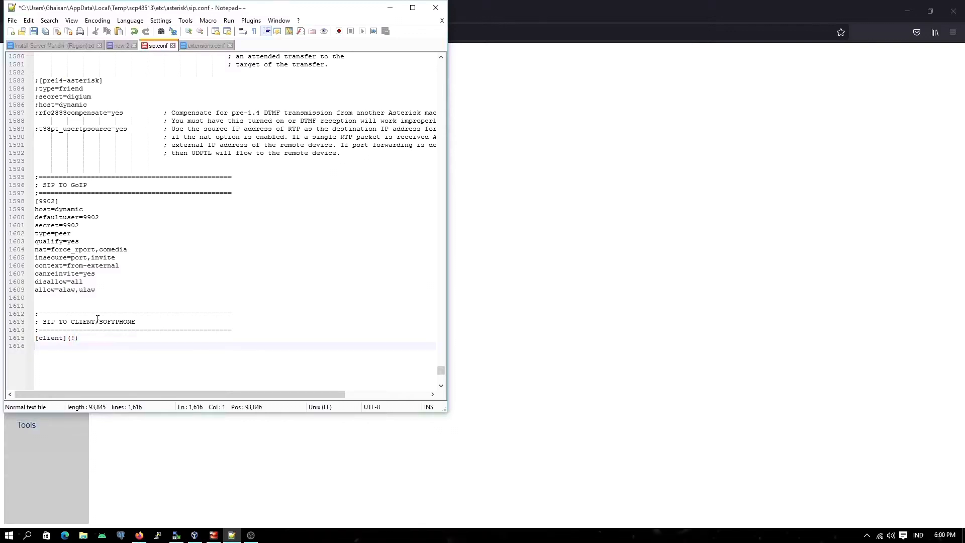
# Step: Add the line host=dynamic to the [client](!) template section
pyautogui.write('host')
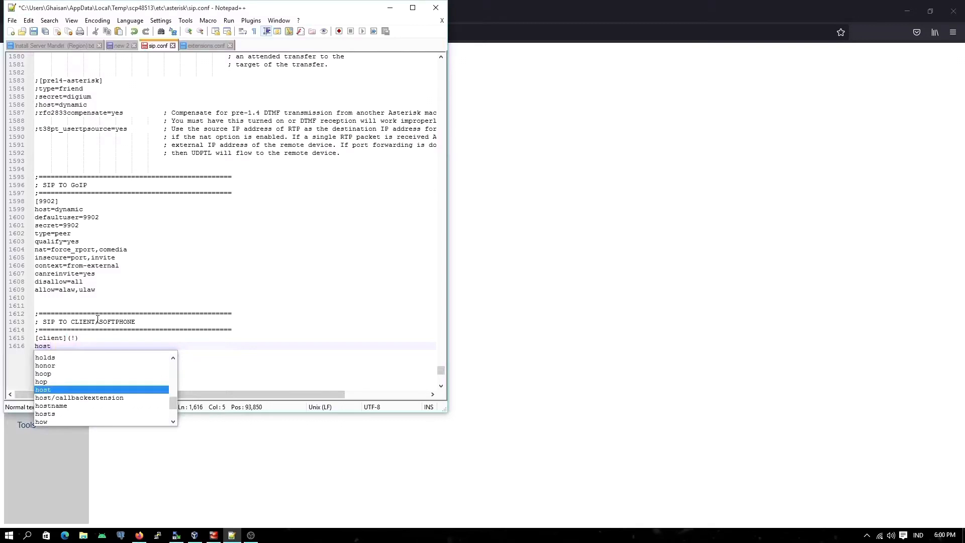
pyautogui.write('=')
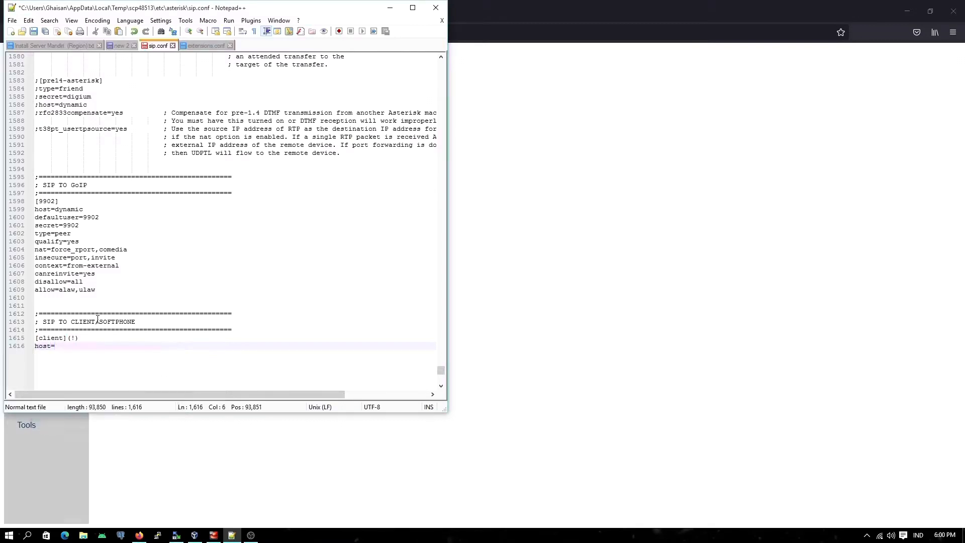
pyautogui.write('dynamic')
pyautogui.press('Return')
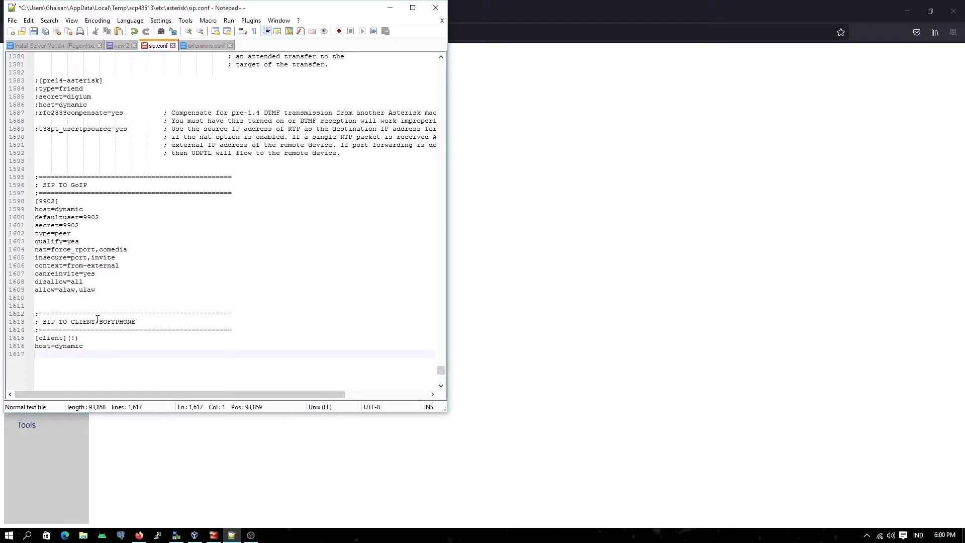
# Step: Add the line type=friend below host=dynamic in the [client](!) template section
pyautogui.write('type')
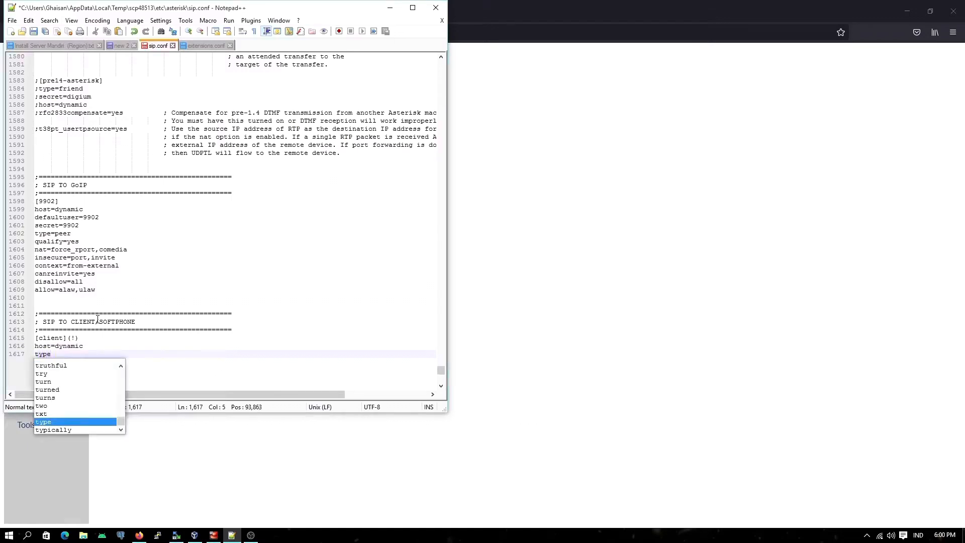
pyautogui.press('Escape')
pyautogui.write('=friend')
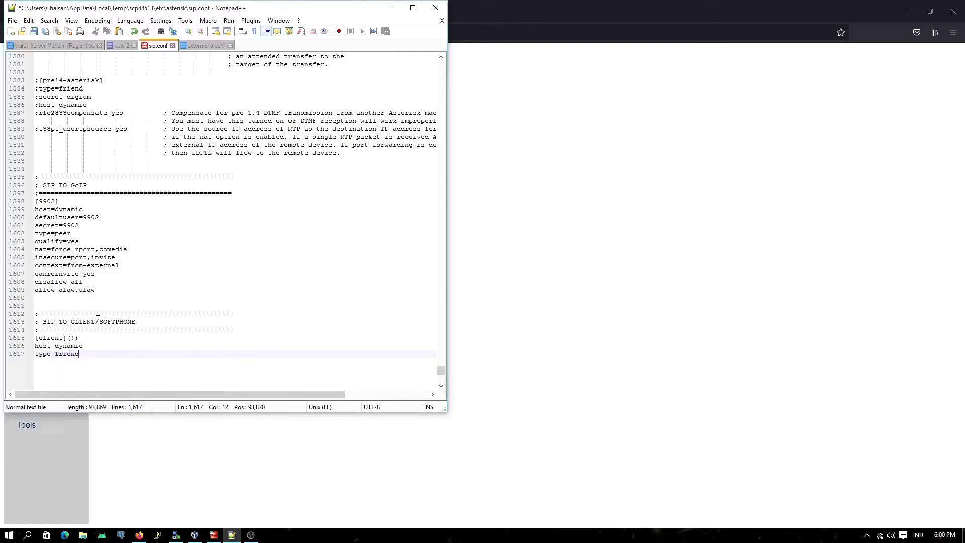
pyautogui.press('Return')
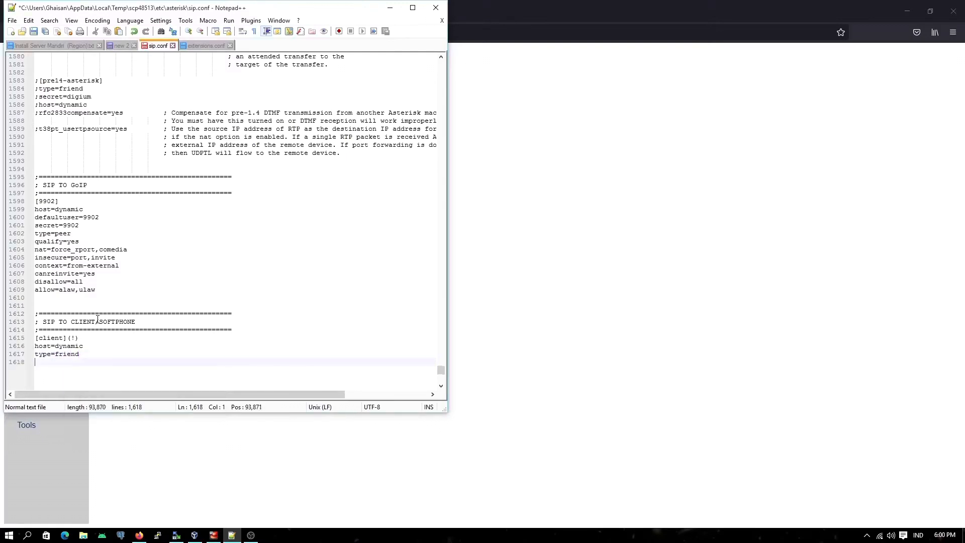
# Step: Add the line nat=force_rport,comedia below type=friend in the [client](!) template
pyautogui.write('nat')
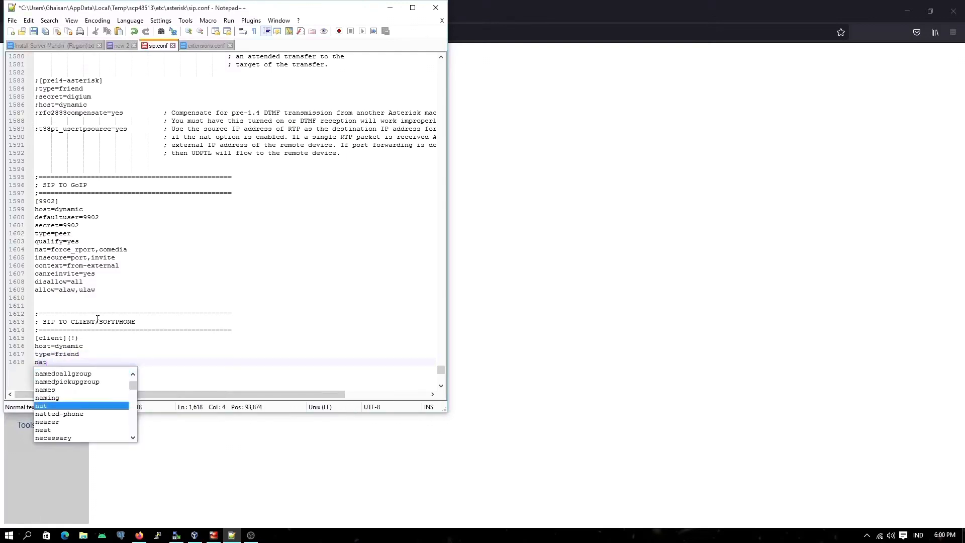
pyautogui.write('=fo')
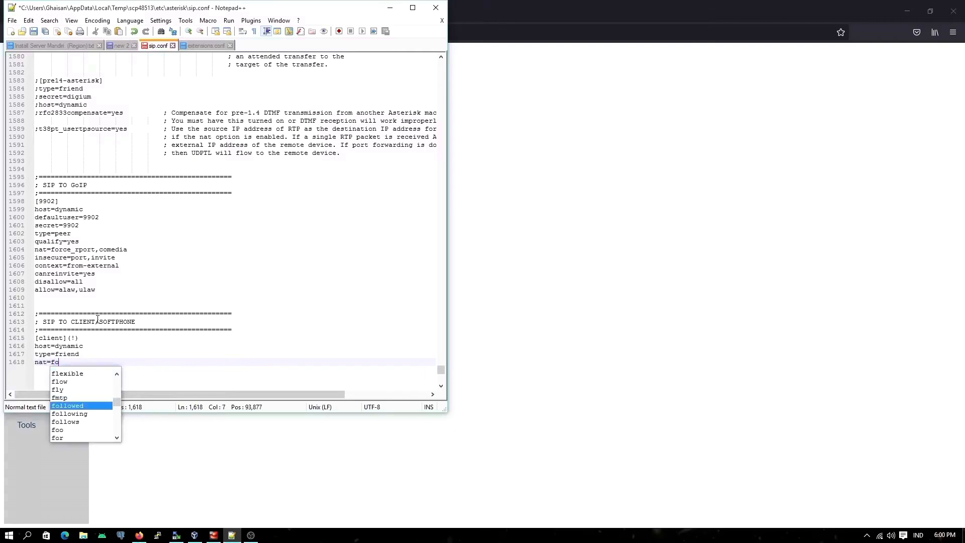
pyautogui.write('r')
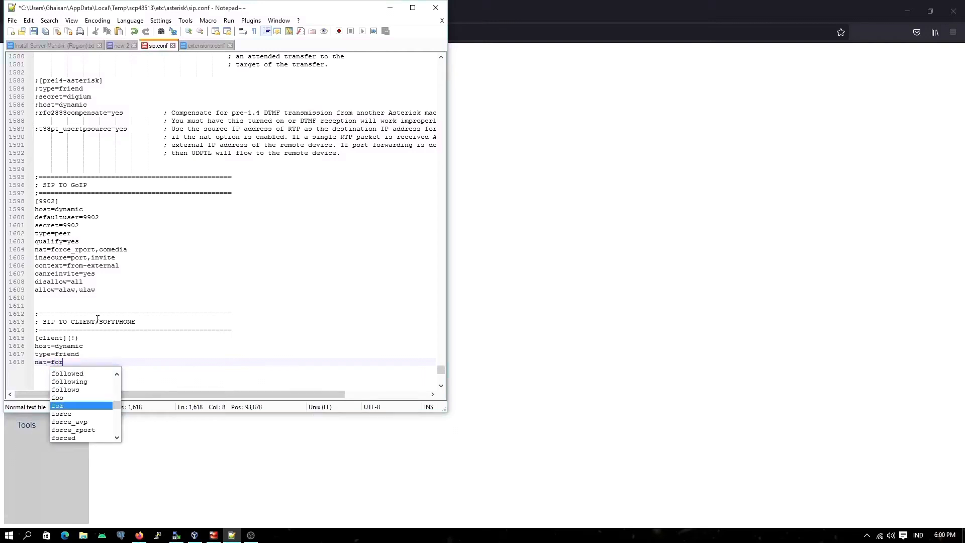
pyautogui.write('ce')
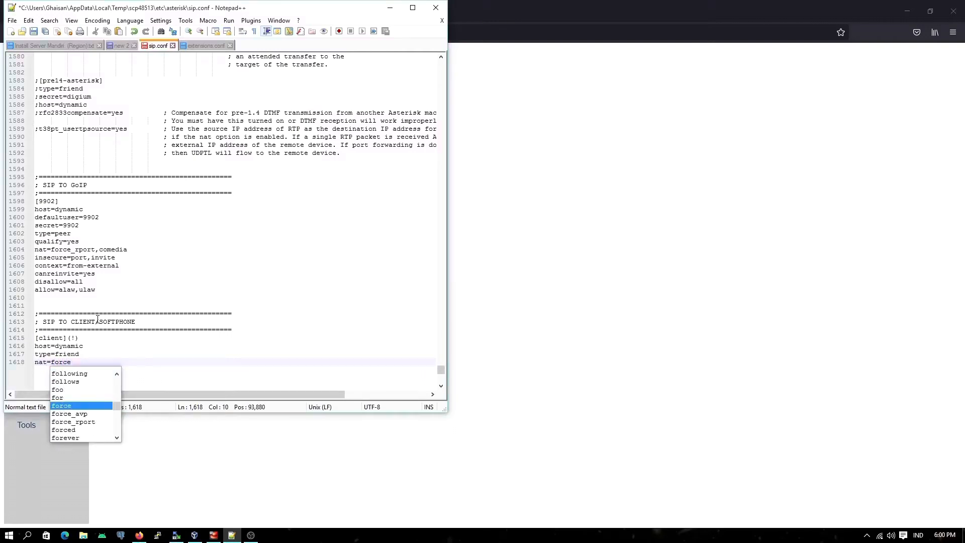
pyautogui.press('Down')
pyautogui.press('Down')
pyautogui.press('Return')
pyautogui.write(',co')
pyautogui.press('Down')
pyautogui.press('Return')
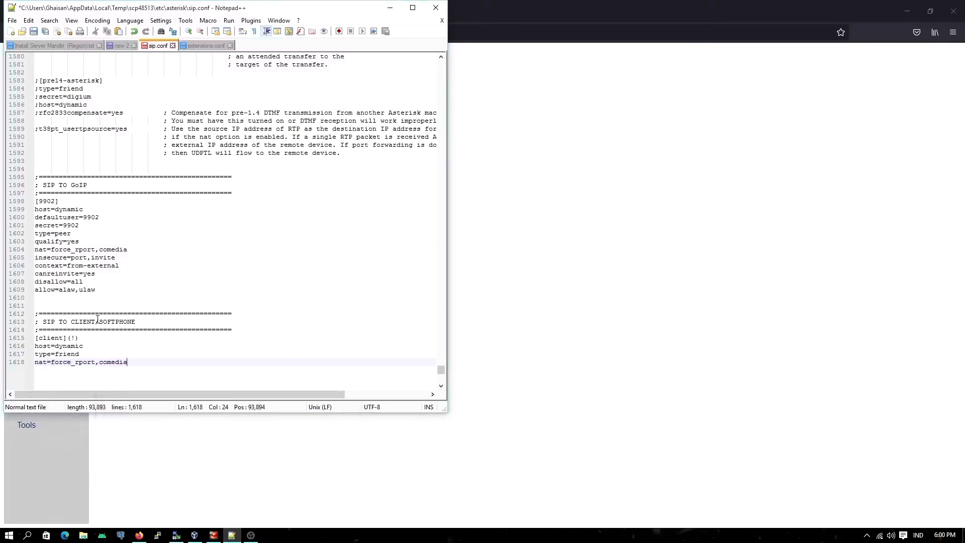
pyautogui.press('Return')
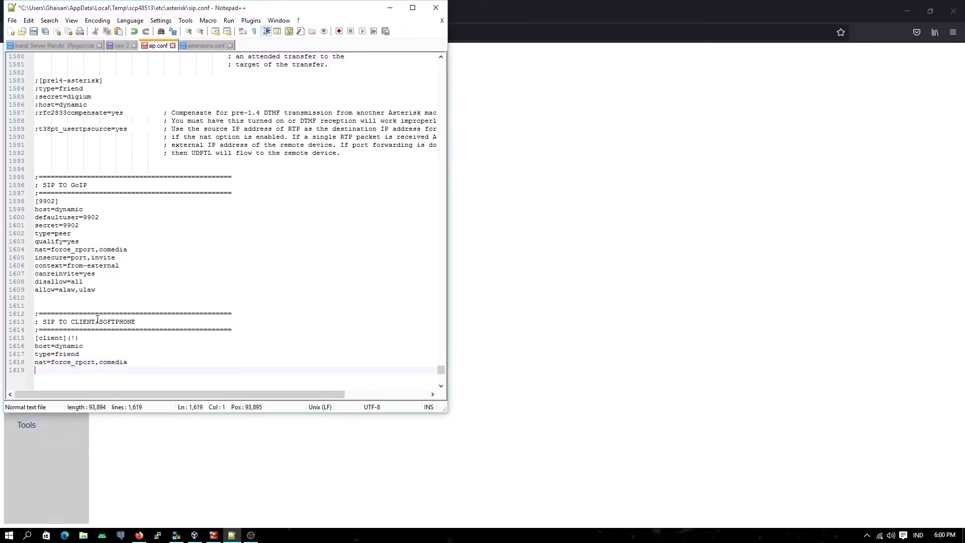
# Step: Restrict the [client](!) template's codecs by adding the lines disallow=all and allow=alaw,ulaw
pyautogui.write('disa')
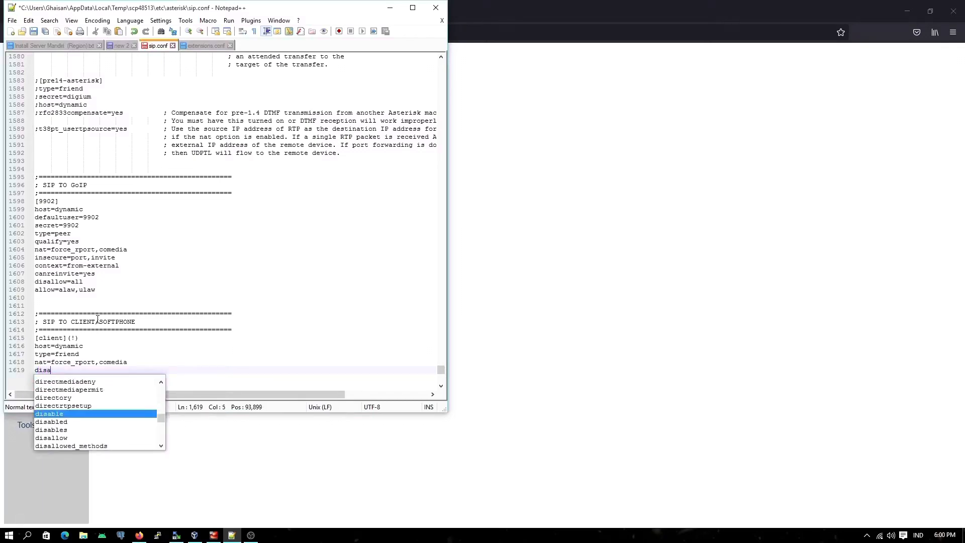
pyautogui.write('llow=all')
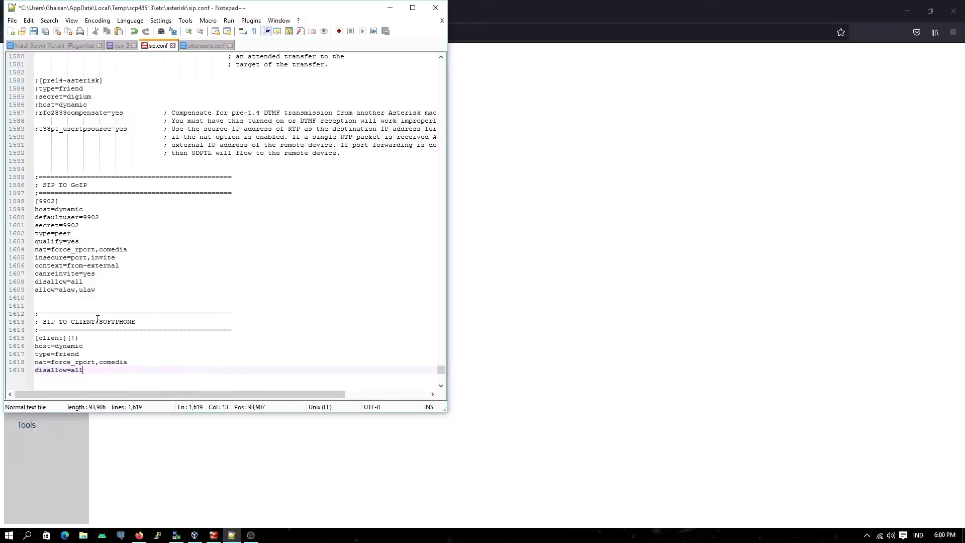
pyautogui.press('Return')
pyautogui.write('a')
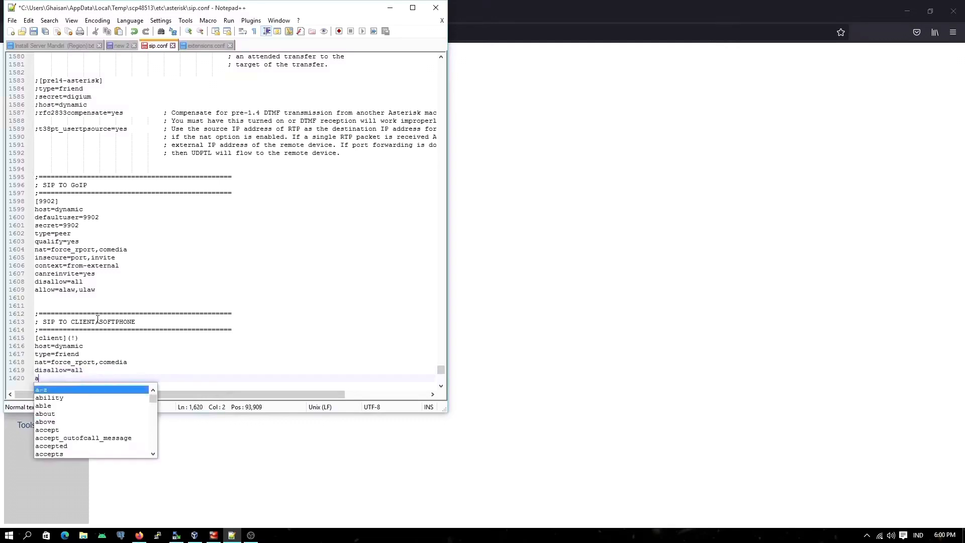
pyautogui.write('llow=alaw')
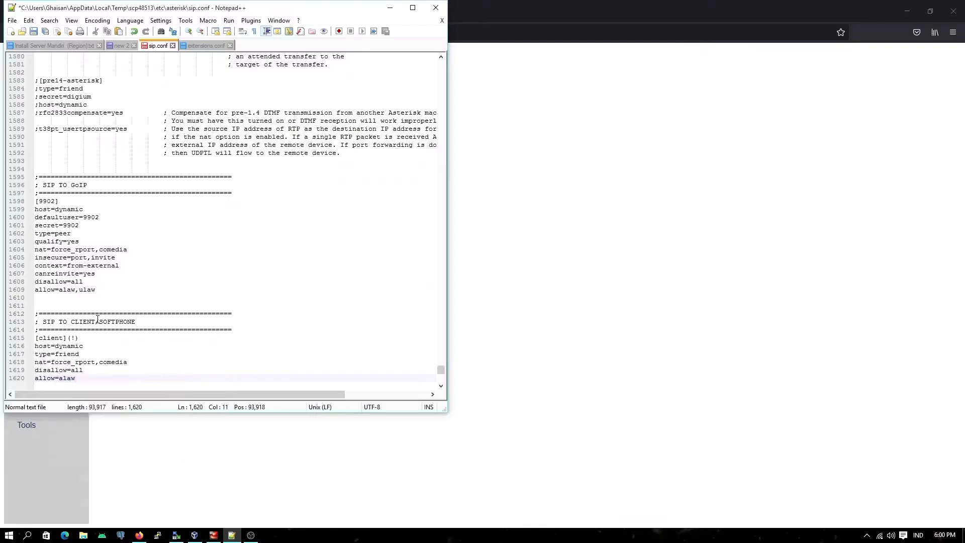
pyautogui.write(',ulaw')
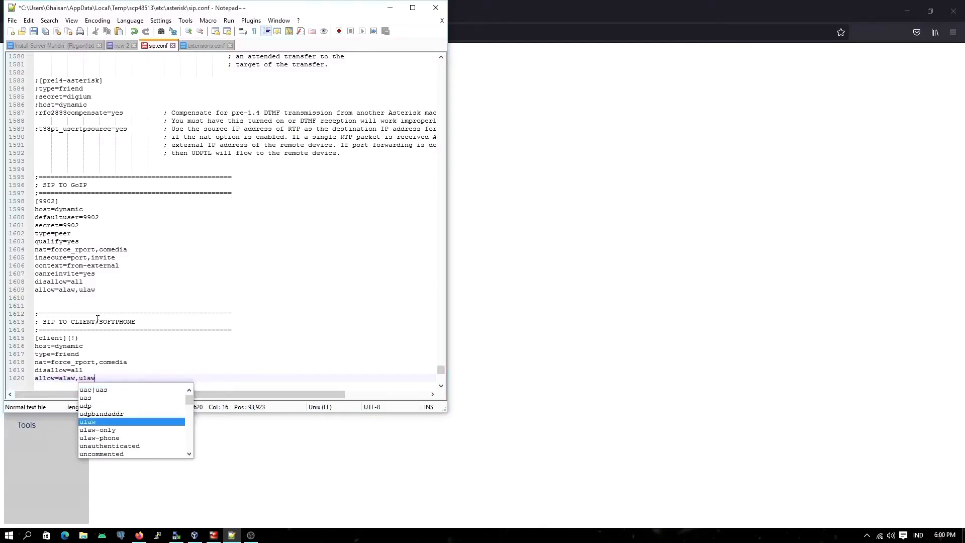
pyautogui.press('Escape')
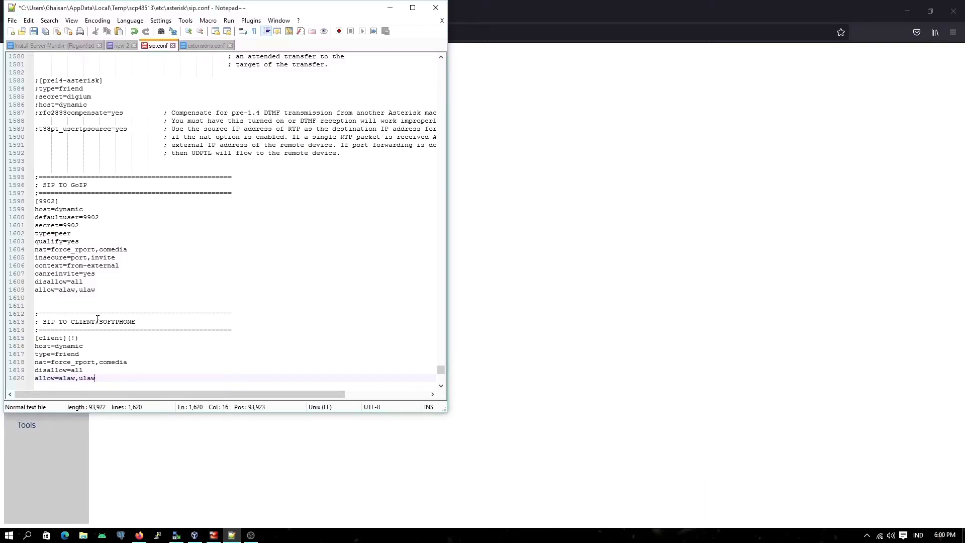
pyautogui.press('Return')
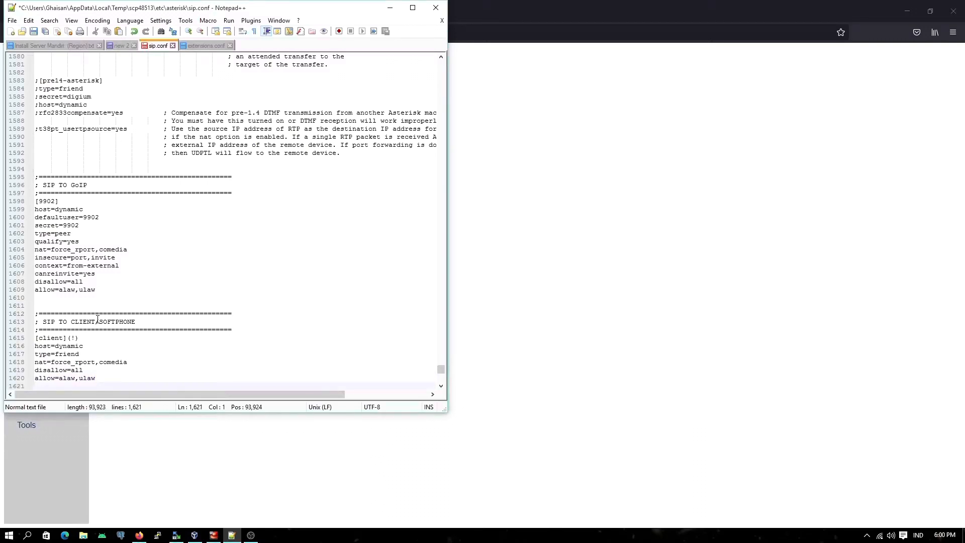
# Step: Add the line qualify=yes below the codec lines of the [client](!) template
pyautogui.write('quali')
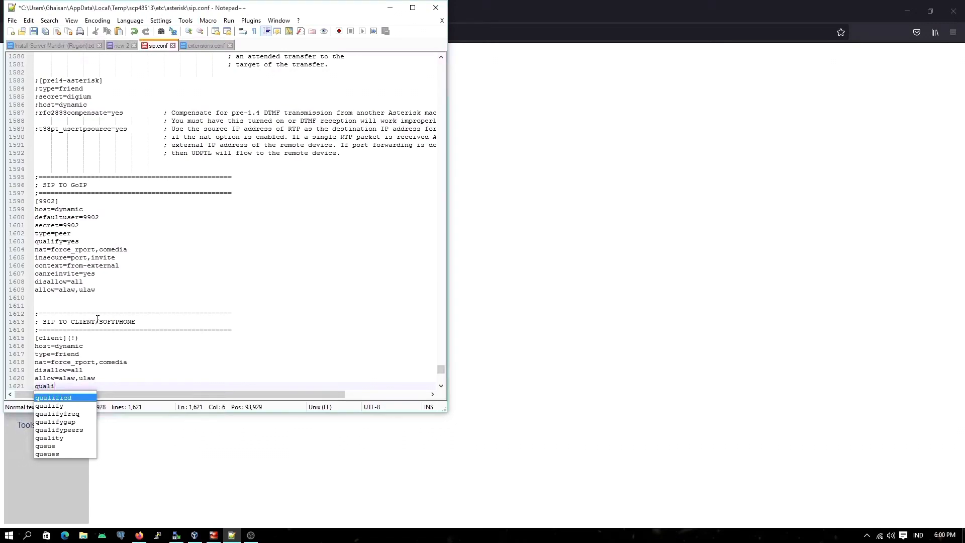
pyautogui.press('Down')
pyautogui.press('Return')
pyautogui.write('=yes')
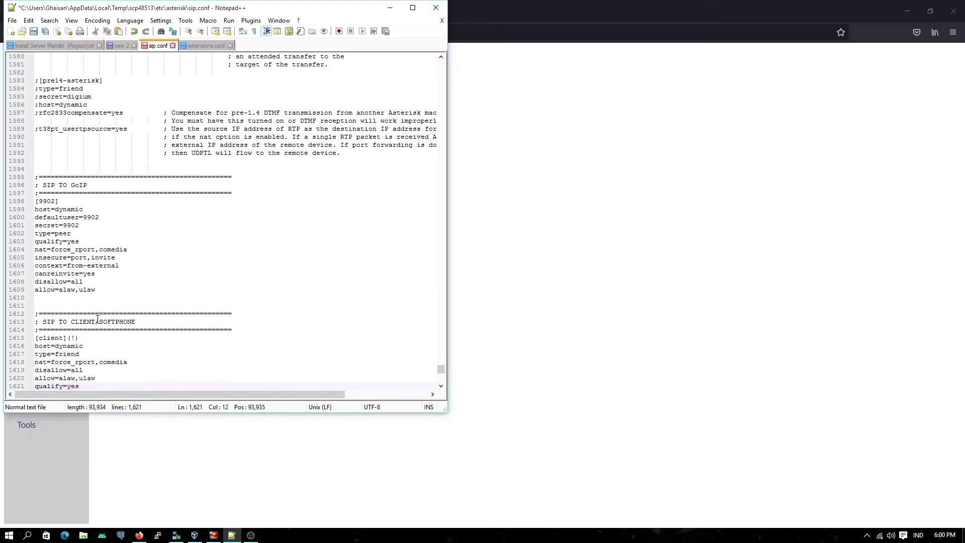
pyautogui.press('Return')
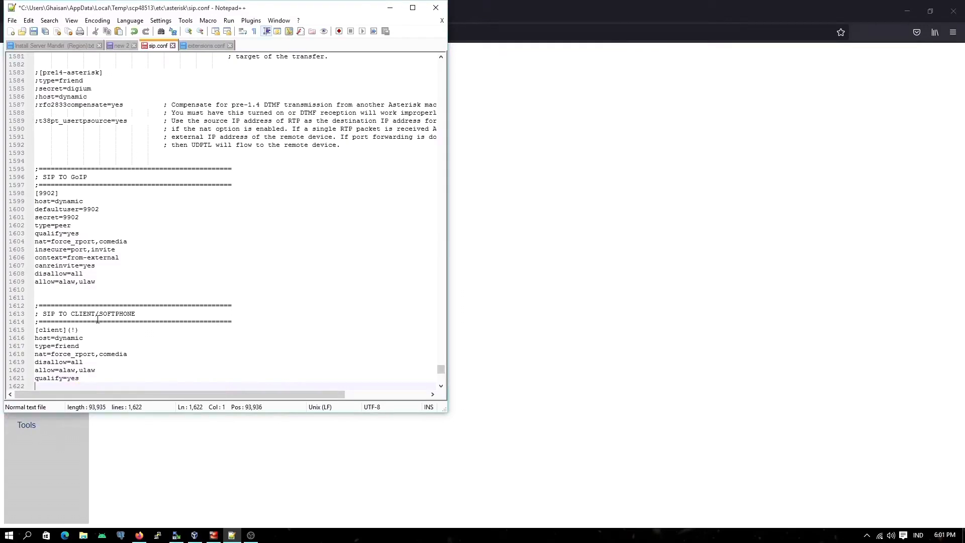
# Step: Add the line canreinvite=no below qualify=yes in the [client](!) template
pyautogui.write('canr')
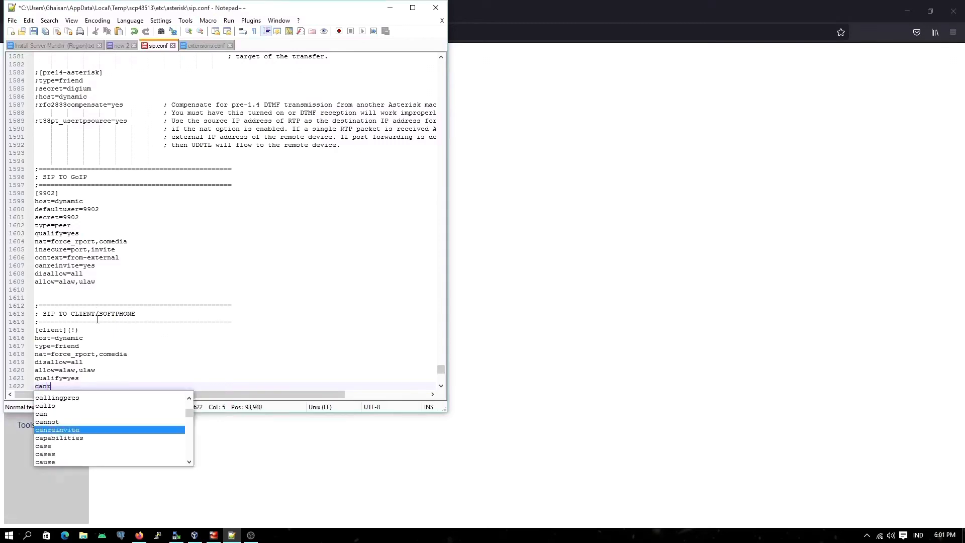
pyautogui.write('einvite')
pyautogui.press('Escape')
pyautogui.write('=')
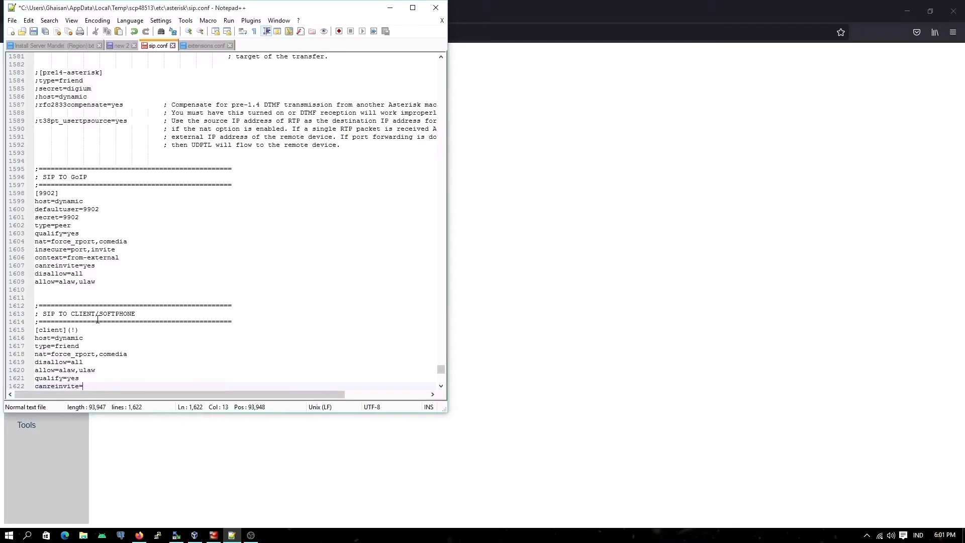
pyautogui.write('yes')
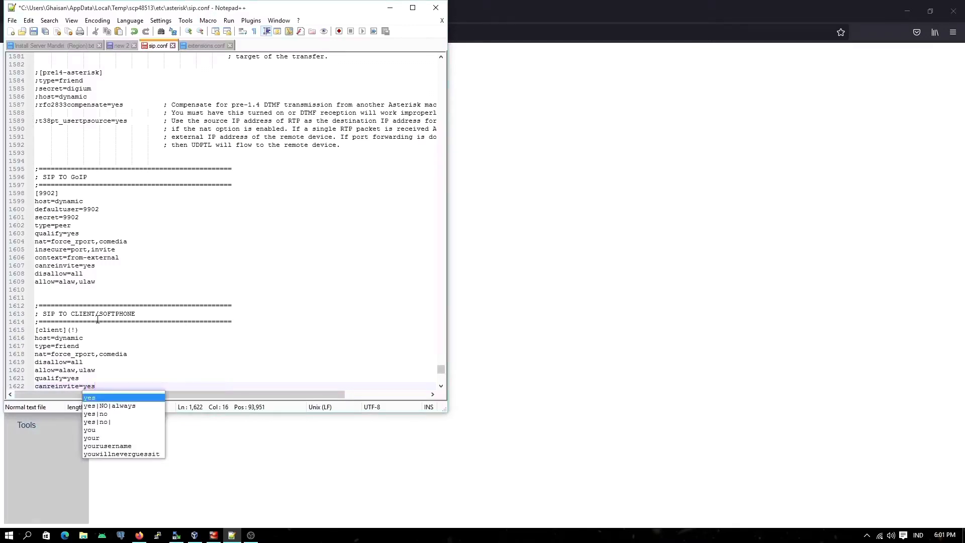
pyautogui.press('BackSpace')
pyautogui.press('BackSpace')
pyautogui.press('BackSpace')
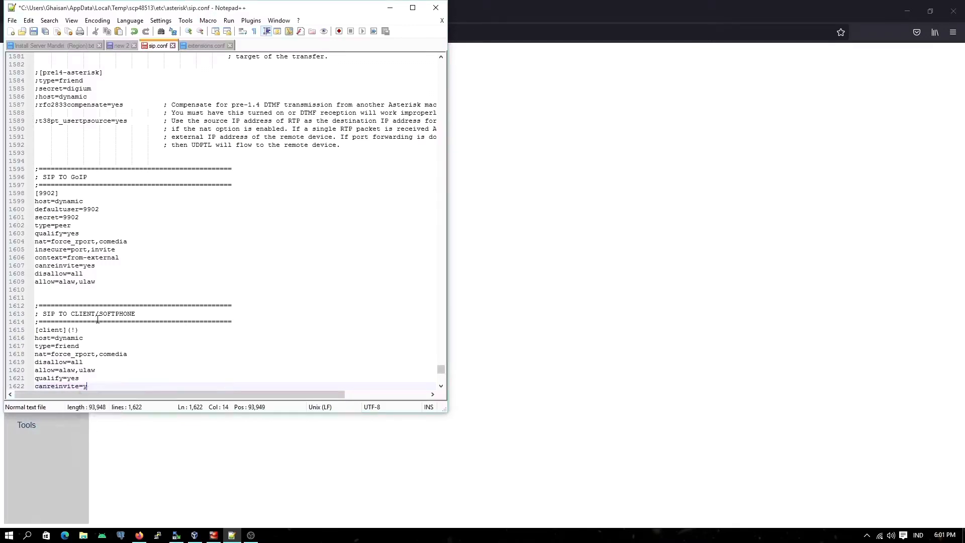
pyautogui.write('no')
pyautogui.press('Escape')
pyautogui.press('Return')
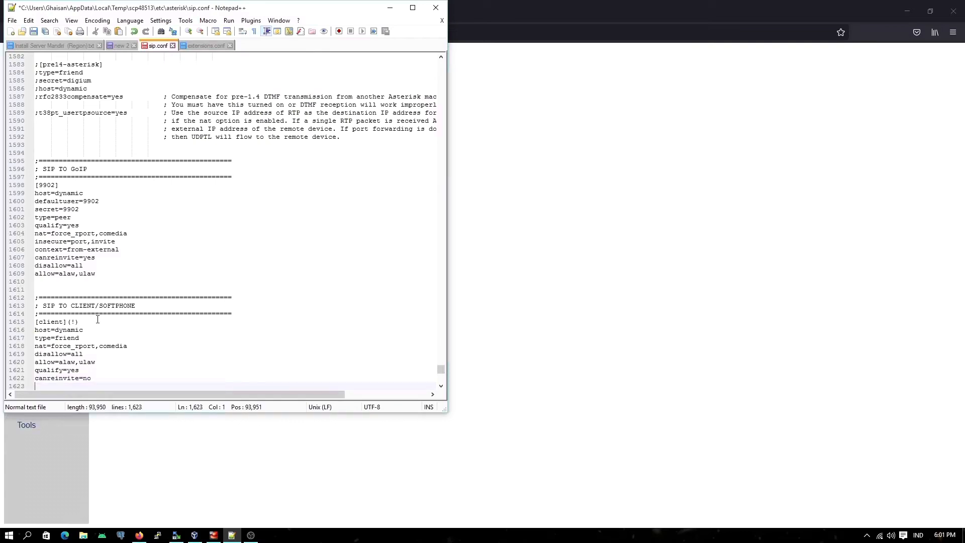
# Step: Set the [client](!) template's DTMF mode with the line dtmfmode=RFC2833
pyautogui.write('dtm')
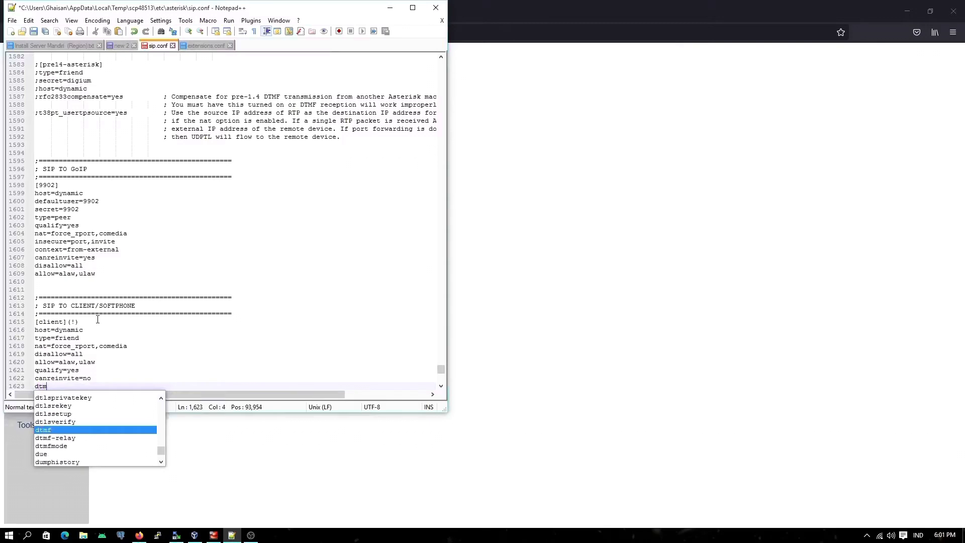
pyautogui.press('Down')
pyautogui.press('Down')
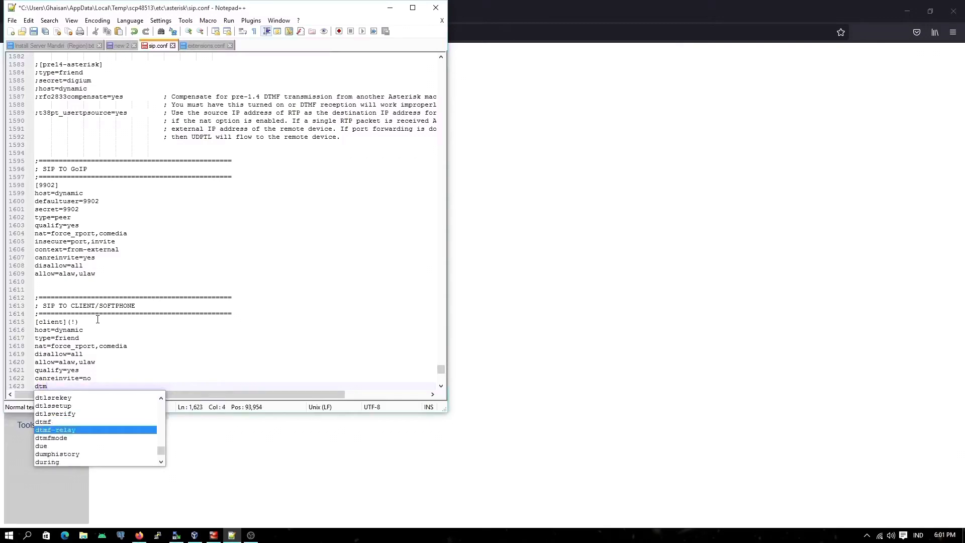
pyautogui.press('Return')
pyautogui.write('=')
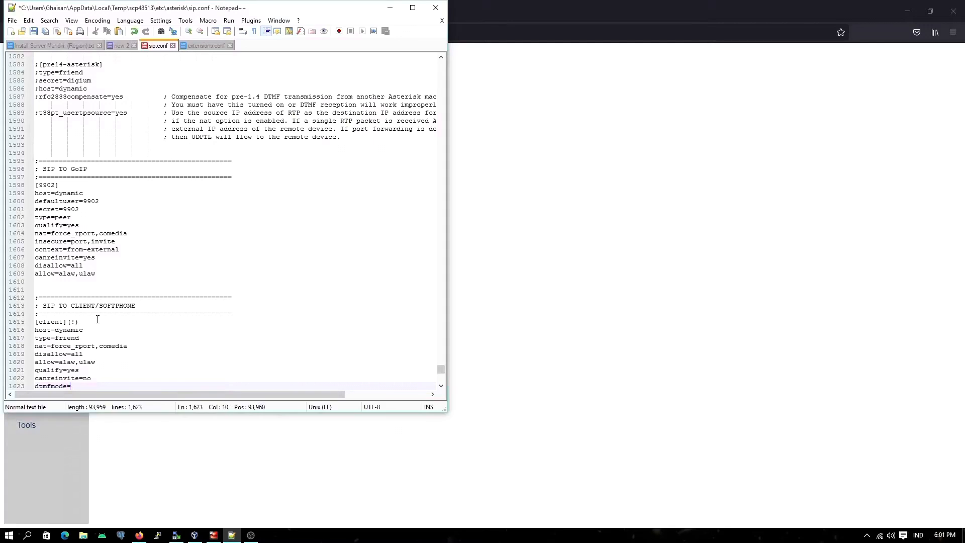
pyautogui.write('RFC')
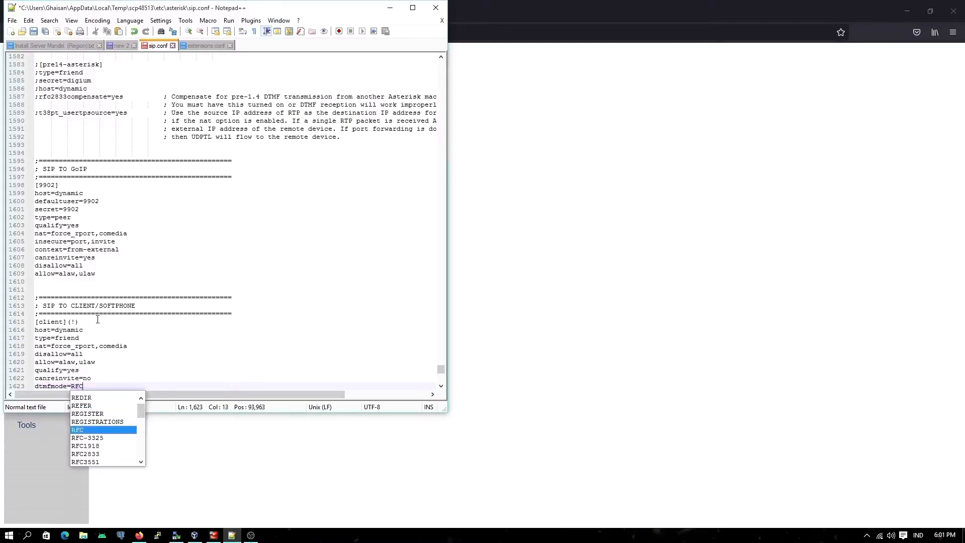
pyautogui.write('2')
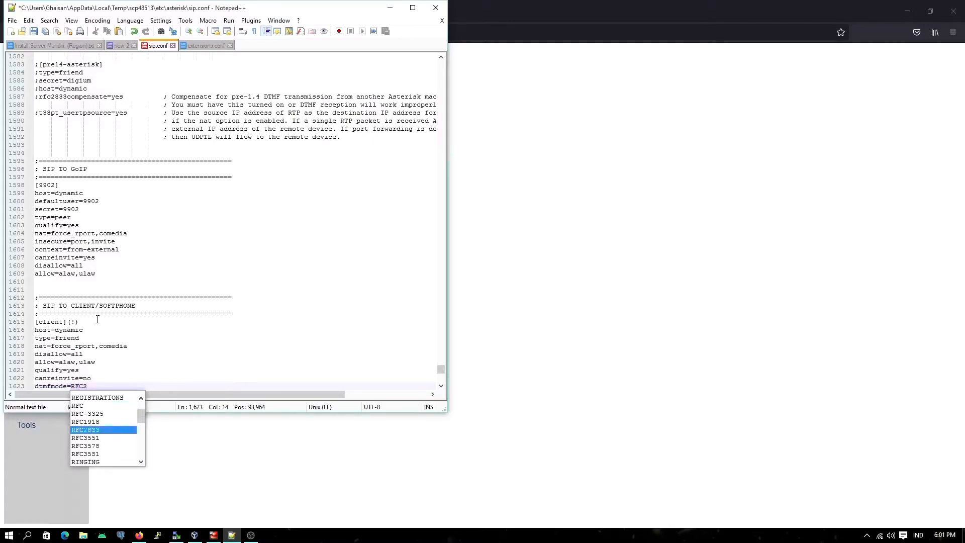
pyautogui.write('833')
pyautogui.press('Escape')
pyautogui.press('Return')
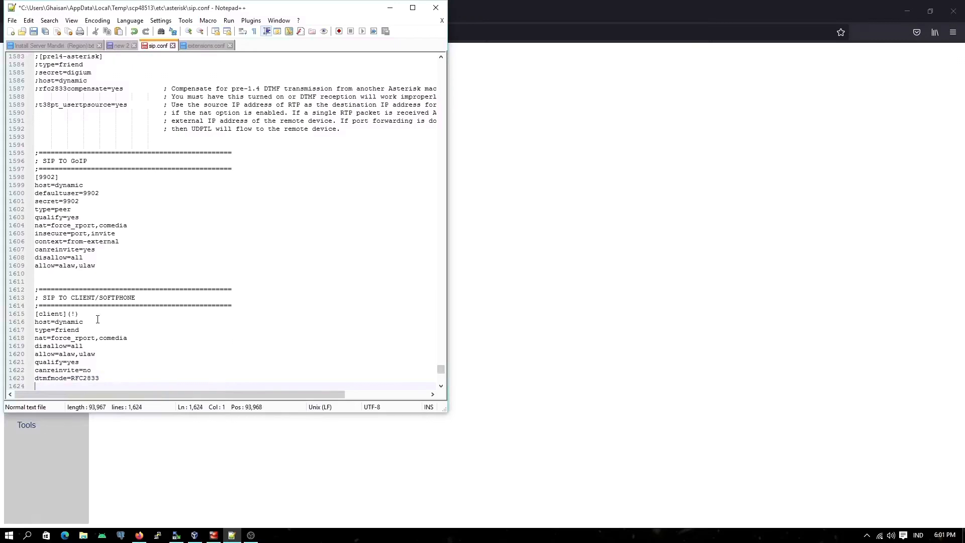
# Step: Finish the [client](!) template with the line context=from-extension and leave one blank line after it
pyautogui.write('contex')
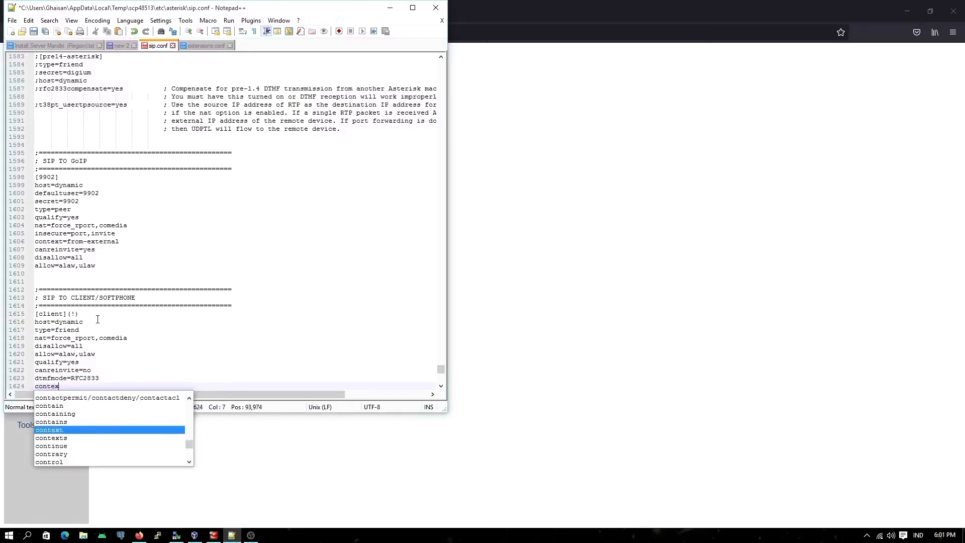
pyautogui.press('Return')
pyautogui.write('=from')
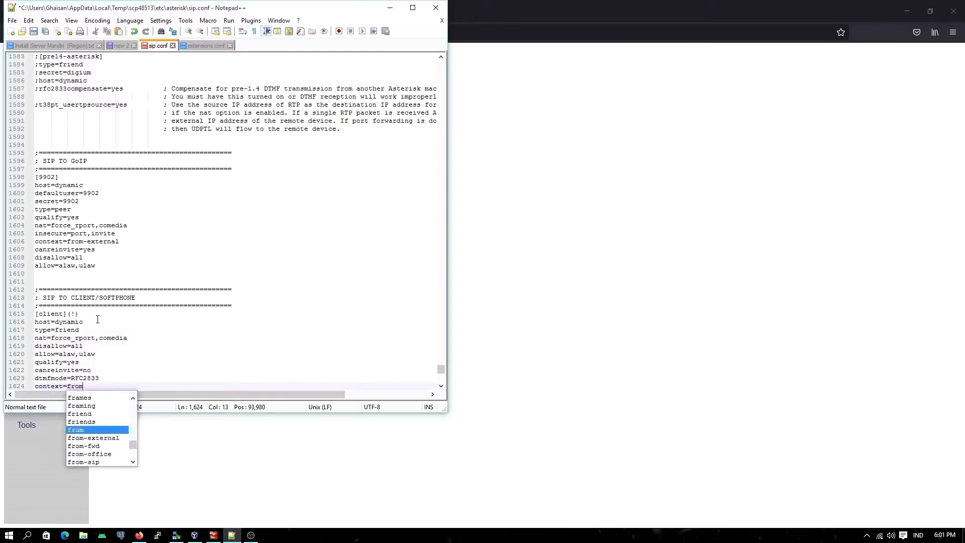
pyautogui.write('-ext')
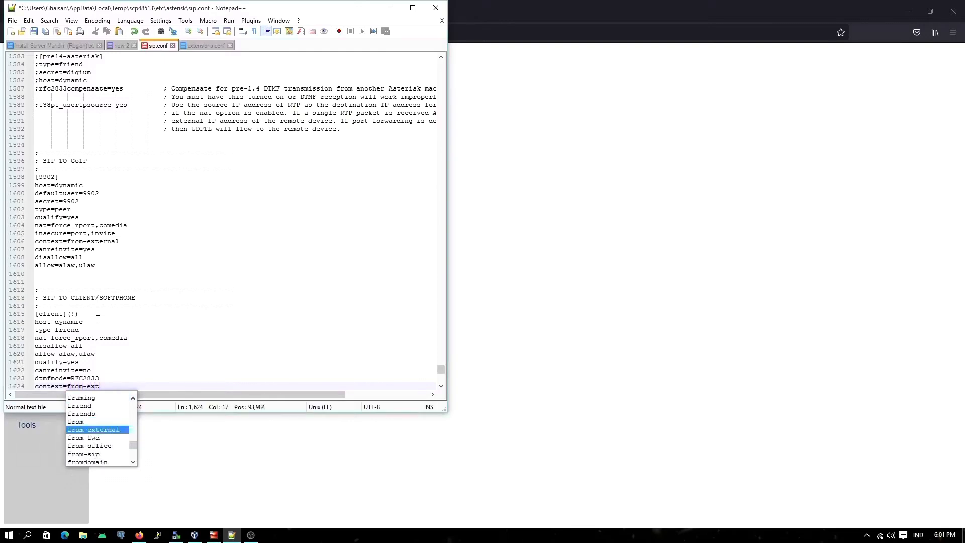
pyautogui.write('ension')
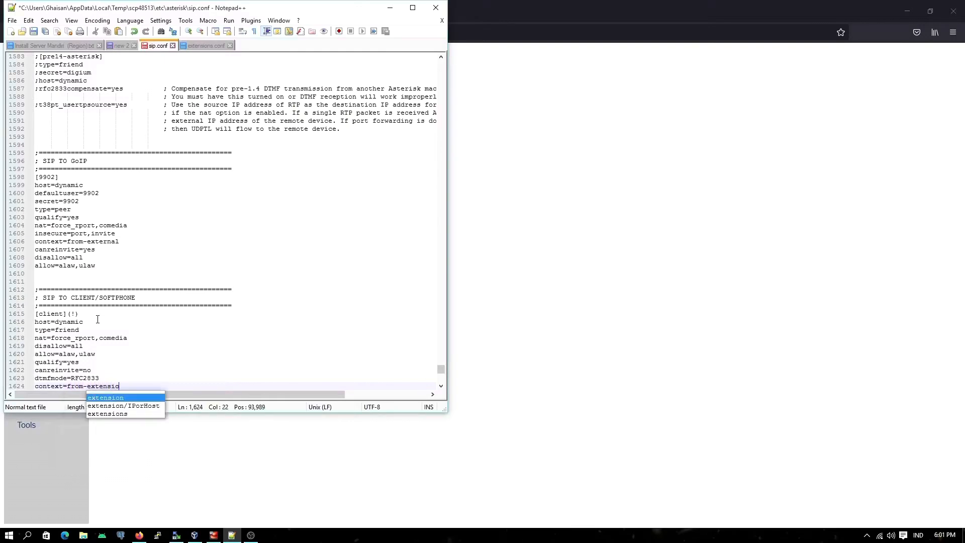
pyautogui.press('Return')
# Step: Add a section header [6011](client) below the [client](!) template in sip.conf so it inherits the template's settings
pyautogui.press('Return')
pyautogui.press('Return')
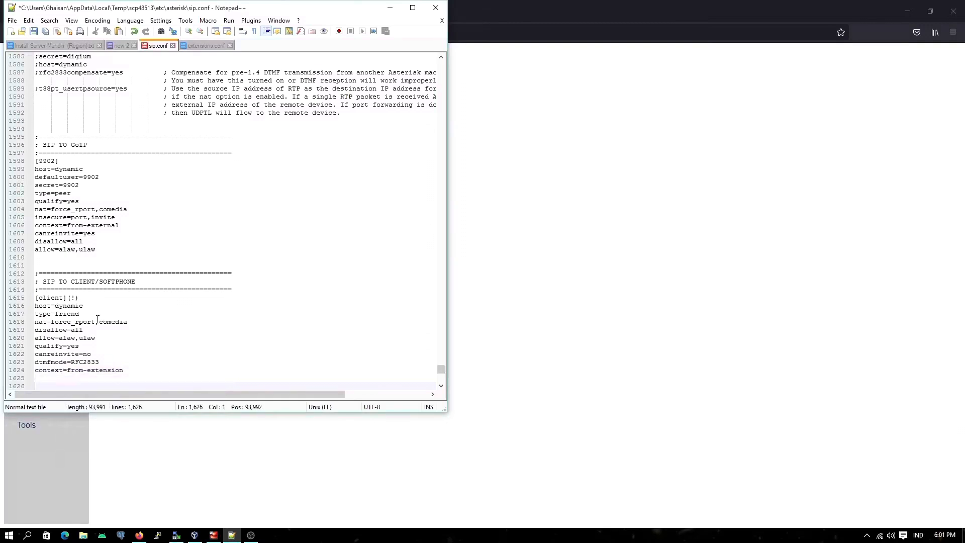
pyautogui.write('[]')
pyautogui.write('6011')
pyautogui.press('Return')
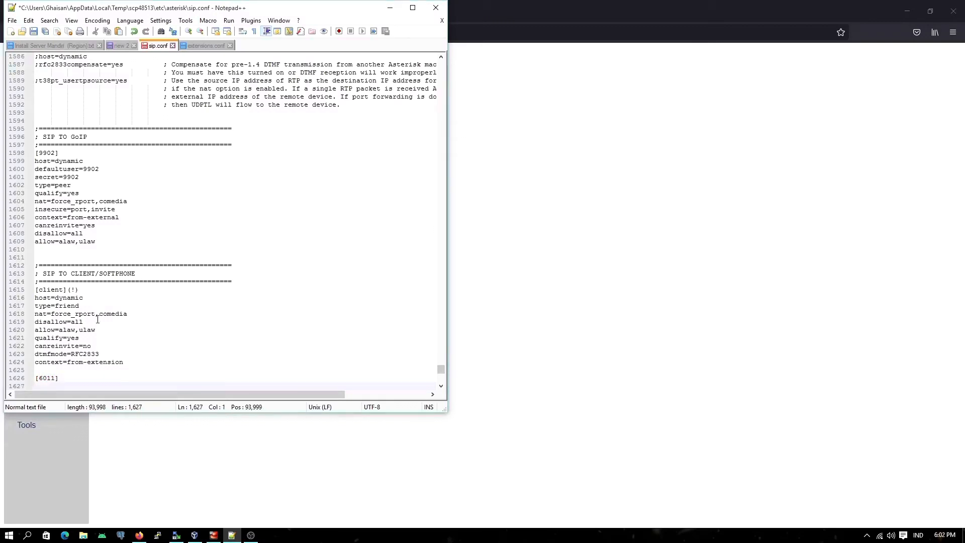
pyautogui.press('Up')
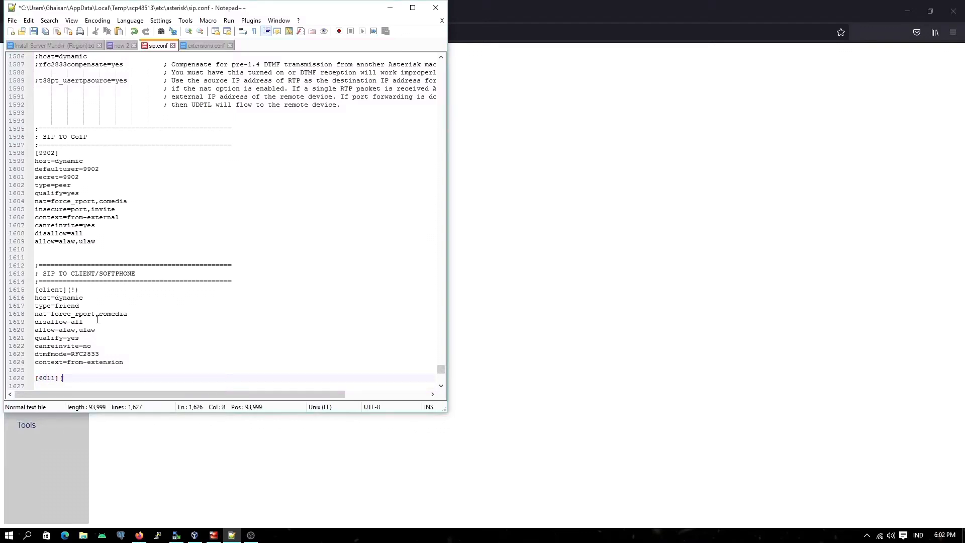
pyautogui.write('()')
pyautogui.press('Down')
pyautogui.press('Left')
pyautogui.press('Left')
pyautogui.write('client')
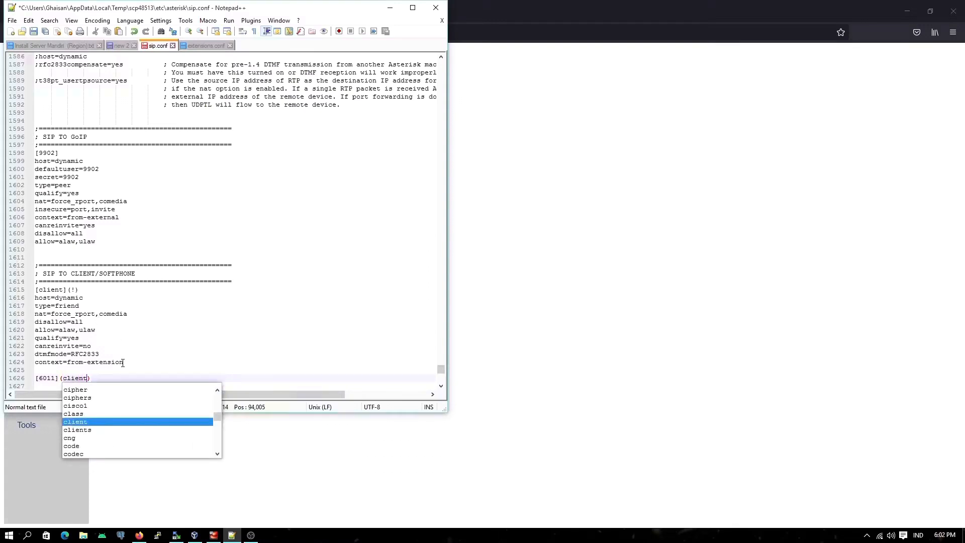
pyautogui.press('Escape')
pyautogui.doubleClick(75, 378)
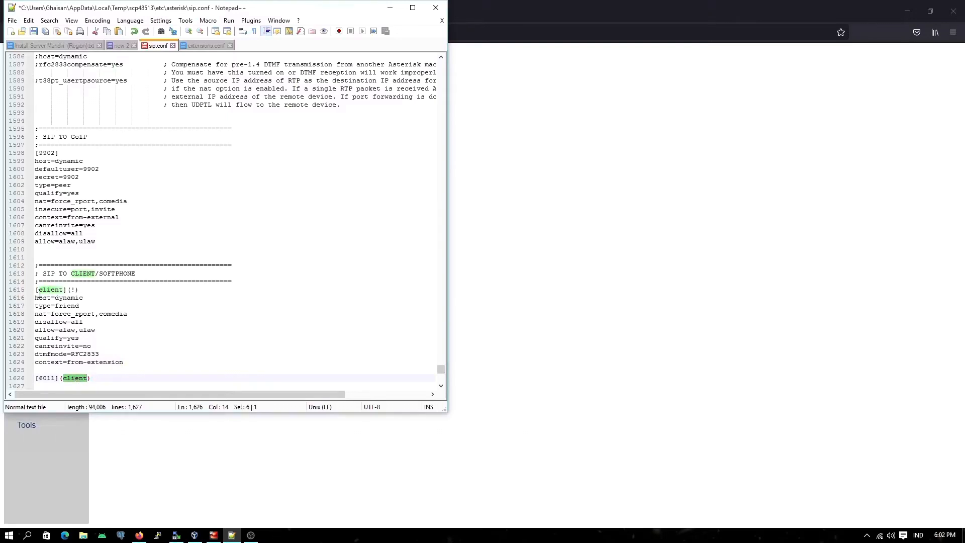
pyautogui.moveTo(36, 298); pyautogui.dragTo(124, 363)
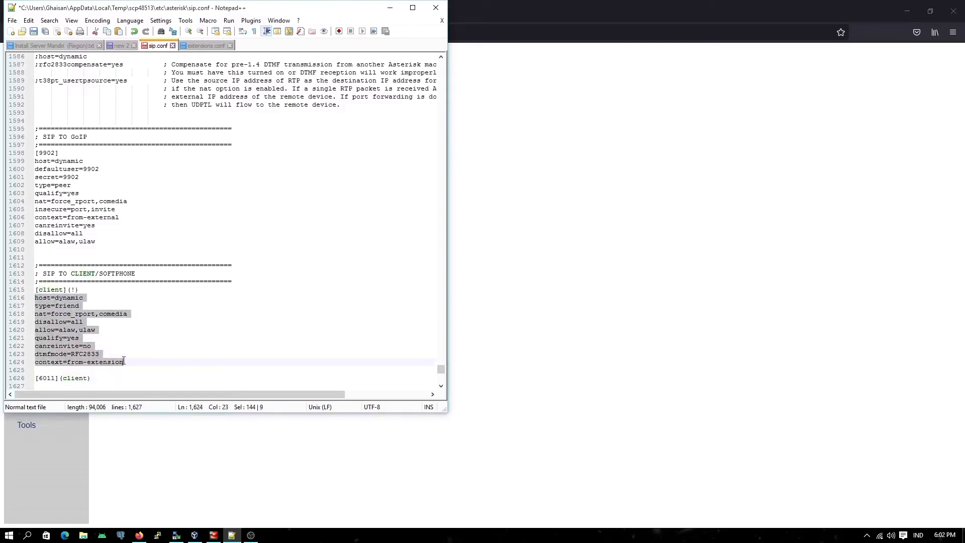
# Step: Add the line defaultuser=6011 directly below the [6011](client) header
pyautogui.click(60, 386)
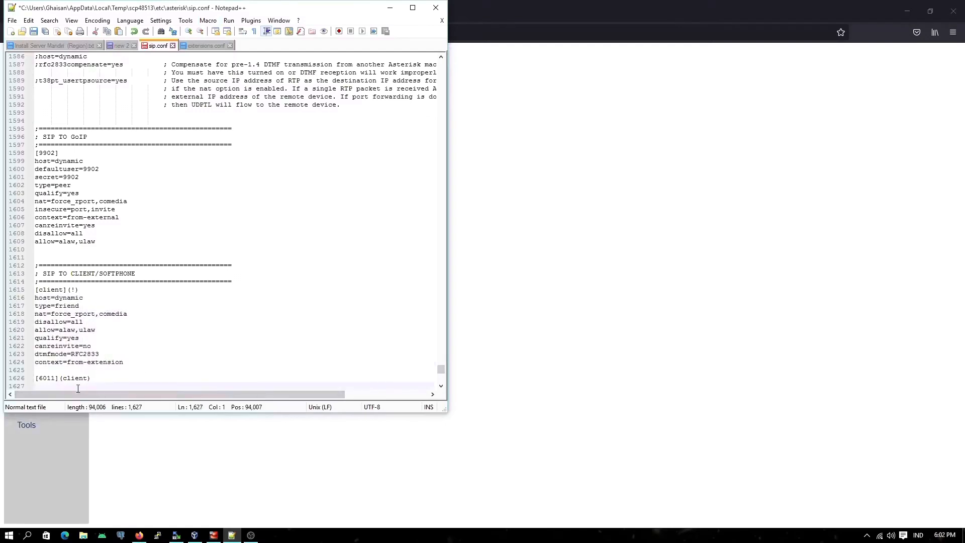
pyautogui.press('Return')
pyautogui.press('Up')
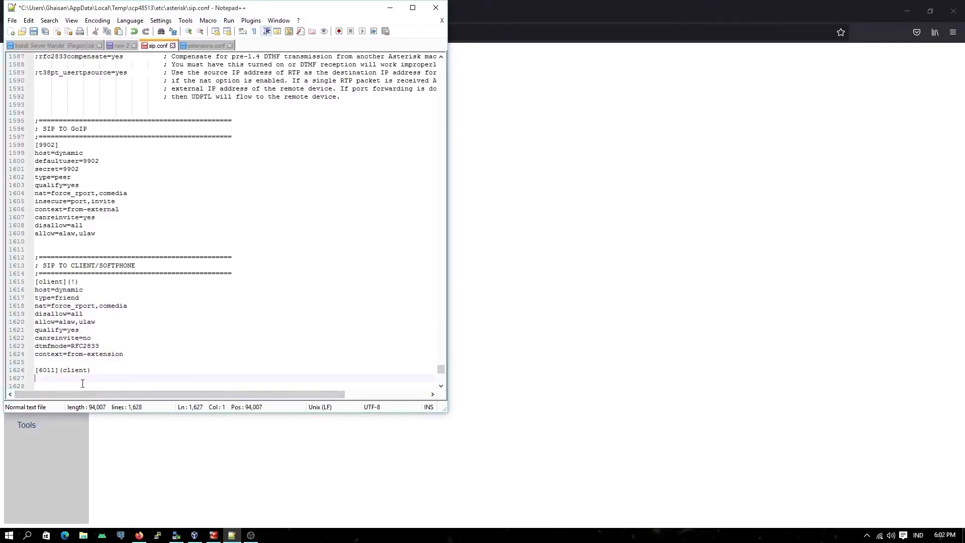
pyautogui.write('defaul')
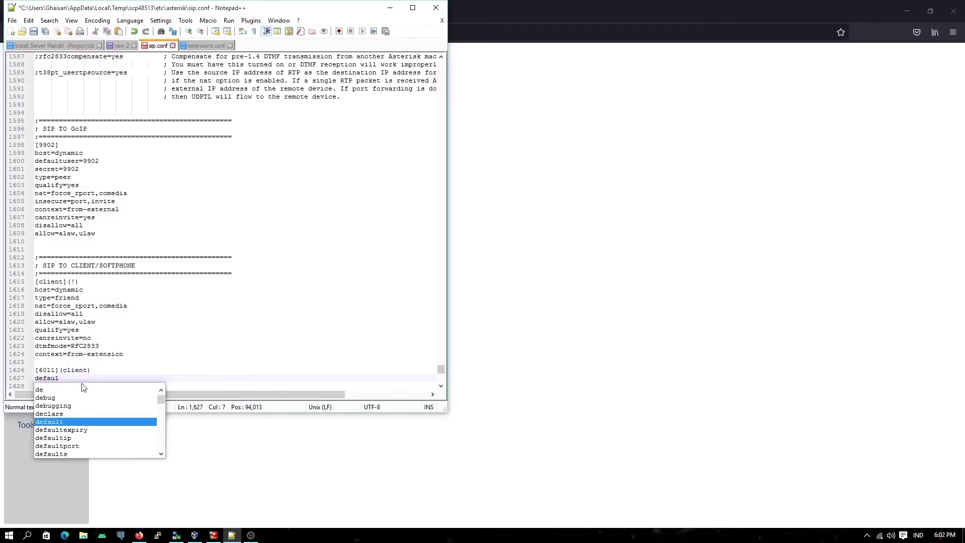
pyautogui.press('Return')
pyautogui.write('user')
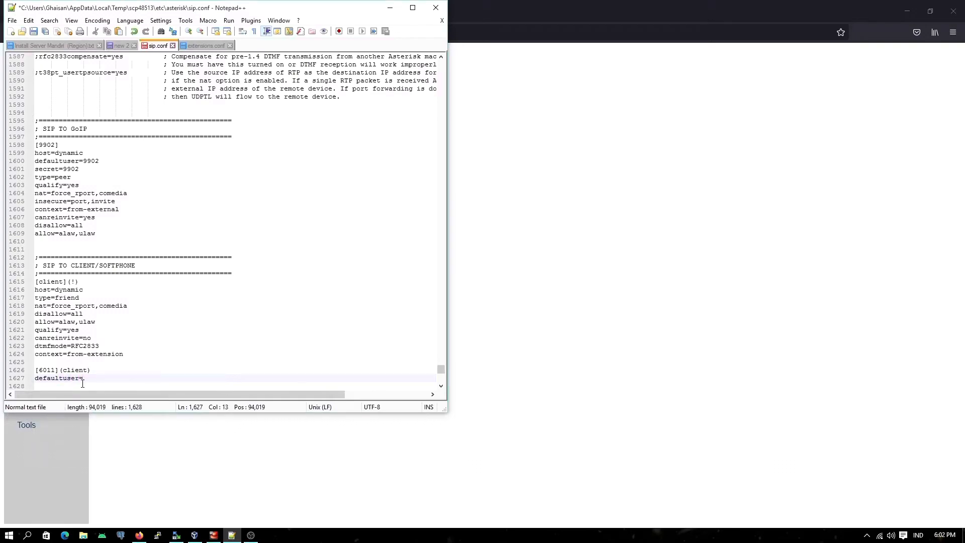
pyautogui.write('=6011')
# Step: Add the secret= line with the extension's password below defaultuser=6011, followed by blank lines
pyautogui.click(83, 383)
pyautogui.press('Return')
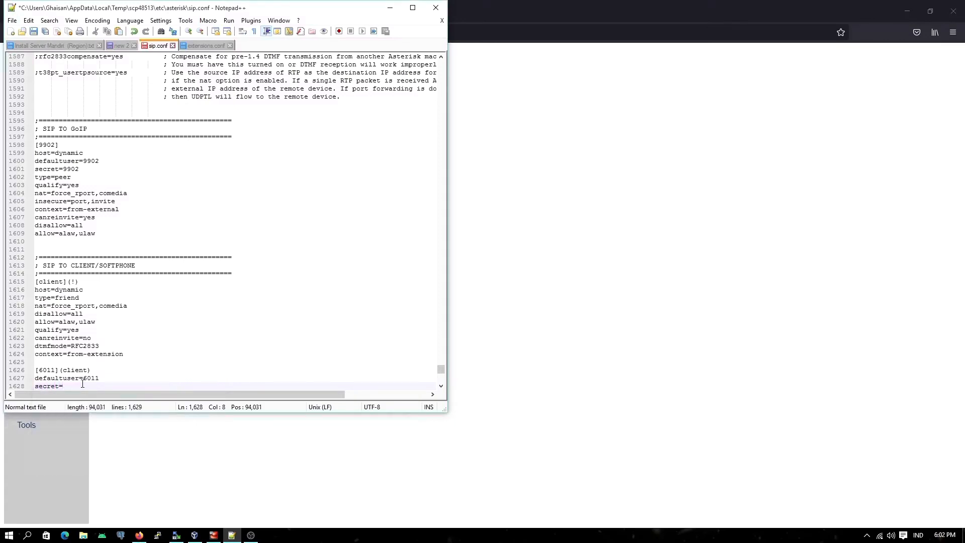
pyautogui.press('Return')
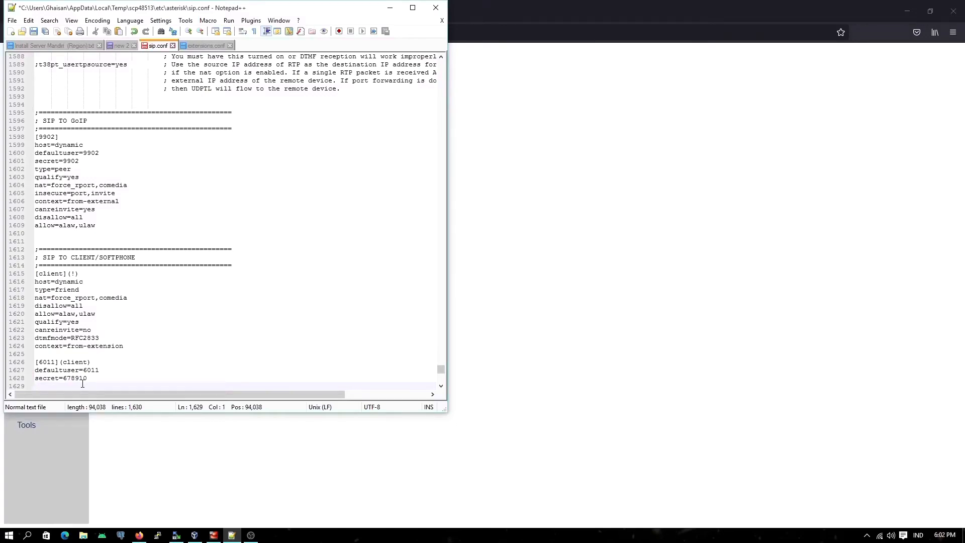
pyautogui.press('Return')
# Step: Duplicate the three-line [6011](client) block below the original, leaving one blank line between the two blocks
pyautogui.scroll(-3, 80, 380)
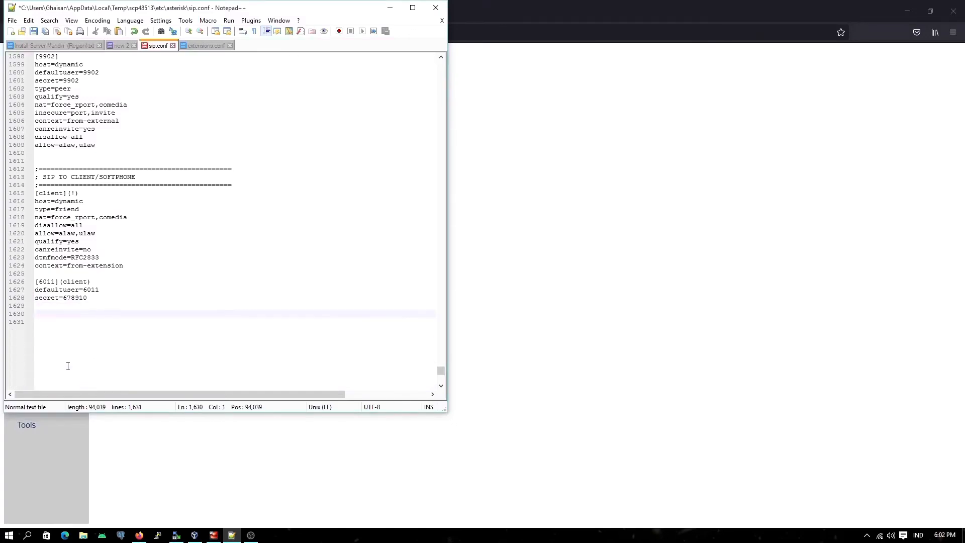
pyautogui.moveTo(35, 281); pyautogui.dragTo(92, 297)
pyautogui.hotkey('ctrl', 'c')
pyautogui.click(53, 320)
pyautogui.hotkey('ctrl', 'v')
pyautogui.click(57, 313)
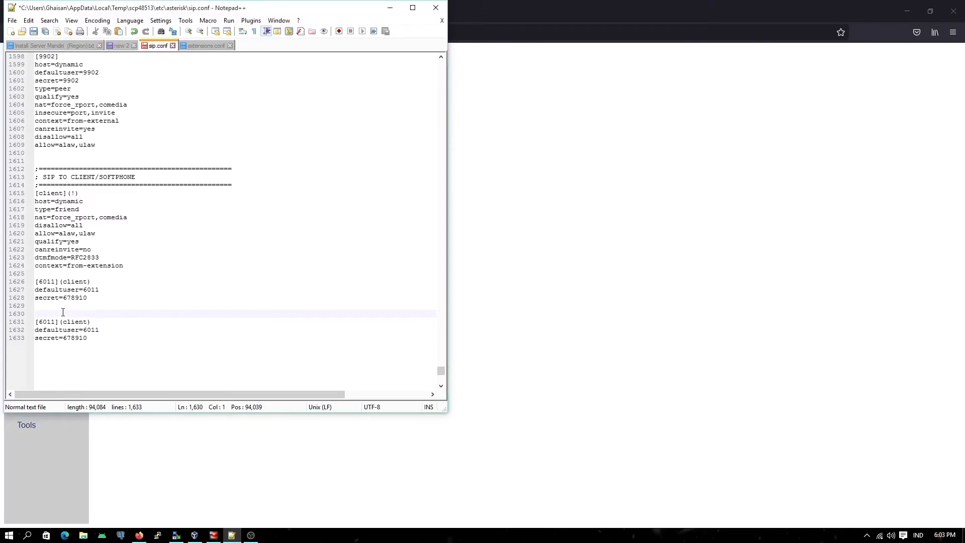
pyautogui.press('BackSpace')
# Step: Change the copied block's header and defaultuser to 6012, and save sip.conf
pyautogui.moveTo(55, 314); pyautogui.dragTo(97, 324)
pyautogui.write('22')
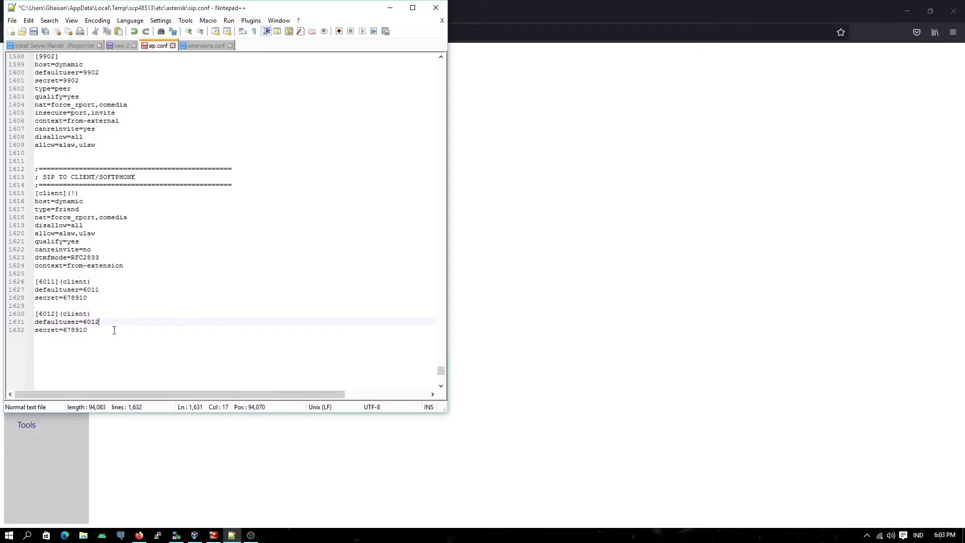
pyautogui.hotkey('ctrl', 's')
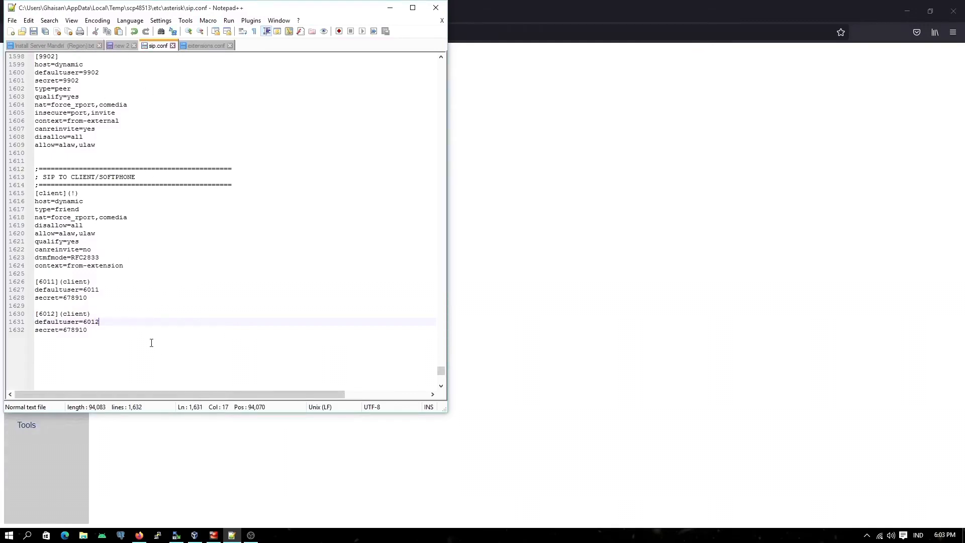
# Step: Switch to the RegionSurabaya virtual machine and try to connect to the Asterisk console with asterisk -vvvvvvr
pyautogui.click(214, 535)
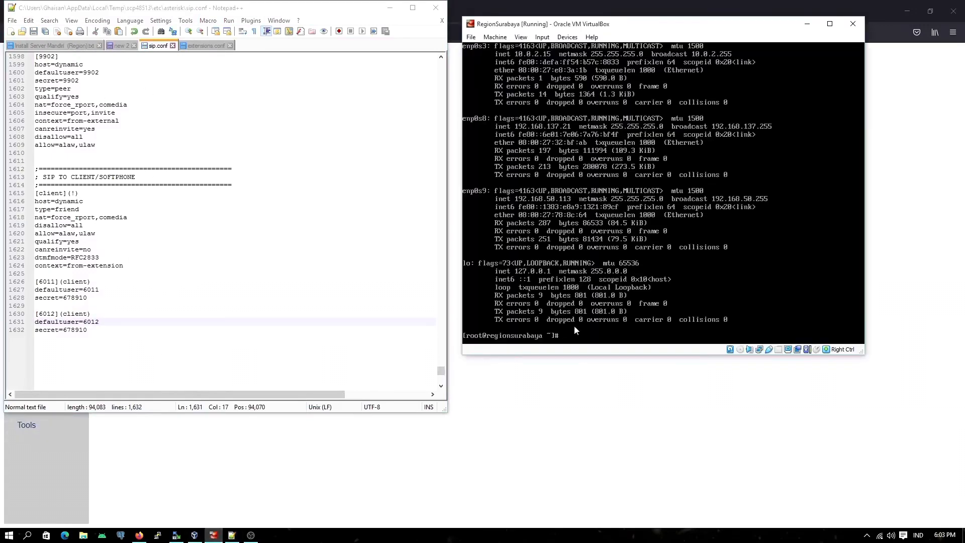
pyautogui.click(608, 249)
pyautogui.write('asterisk -vvvvvvr')
pyautogui.press('Return')
# Step: Start Asterisk with asterisk start and connect to its console with asterisk -vvvvvvr
pyautogui.write('as')
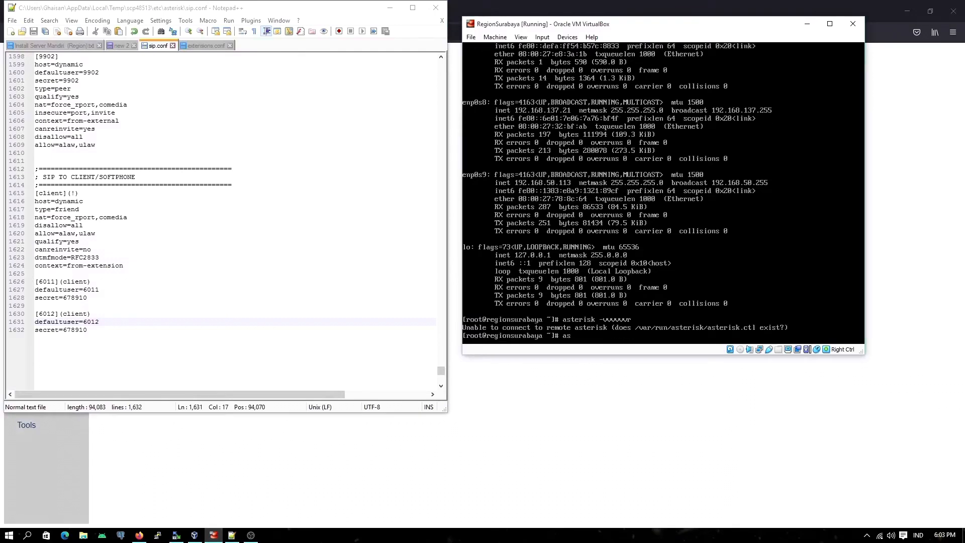
pyautogui.write('terisk start')
pyautogui.press('Return')
pyautogui.write('asterisk ')
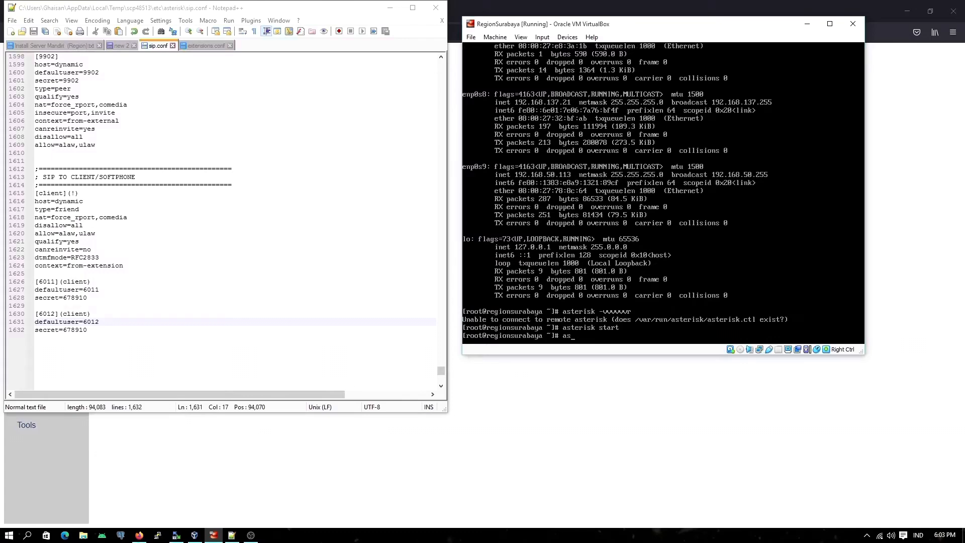
pyautogui.write('-vvvvvvr')
pyautogui.press('Return')
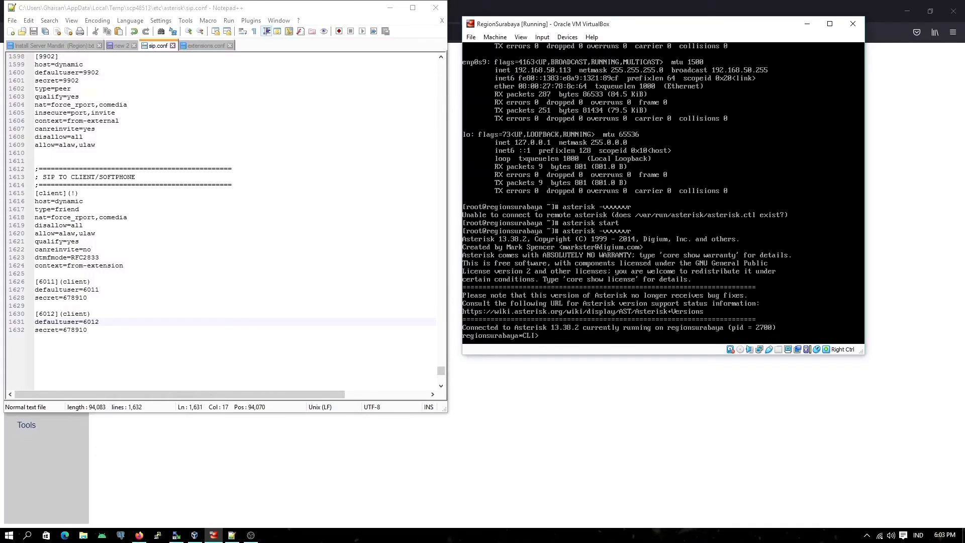
# Step: Reload the SIP configuration in the Asterisk console with sip reload
pyautogui.write('sip')
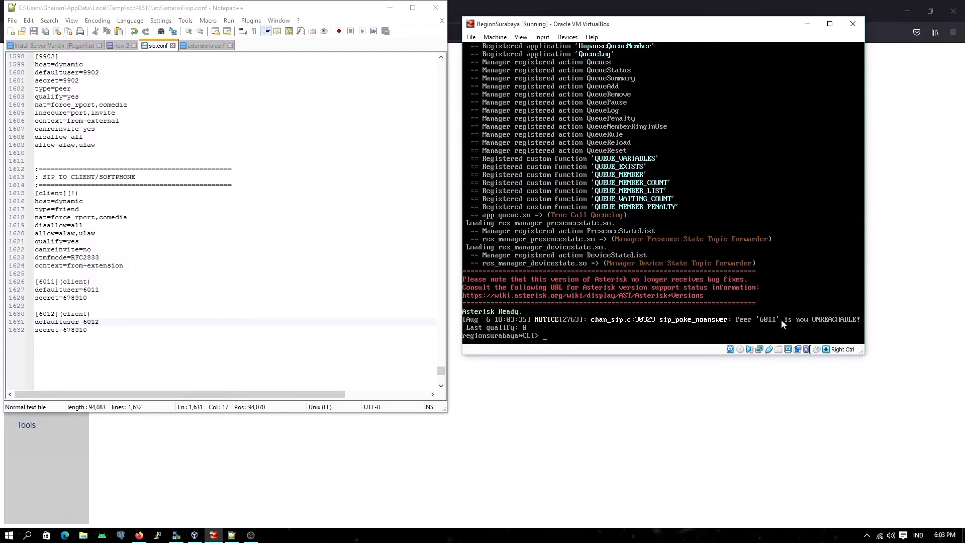
pyautogui.write('sip reload')
pyautogui.press('Return')
pyautogui.write('sip')
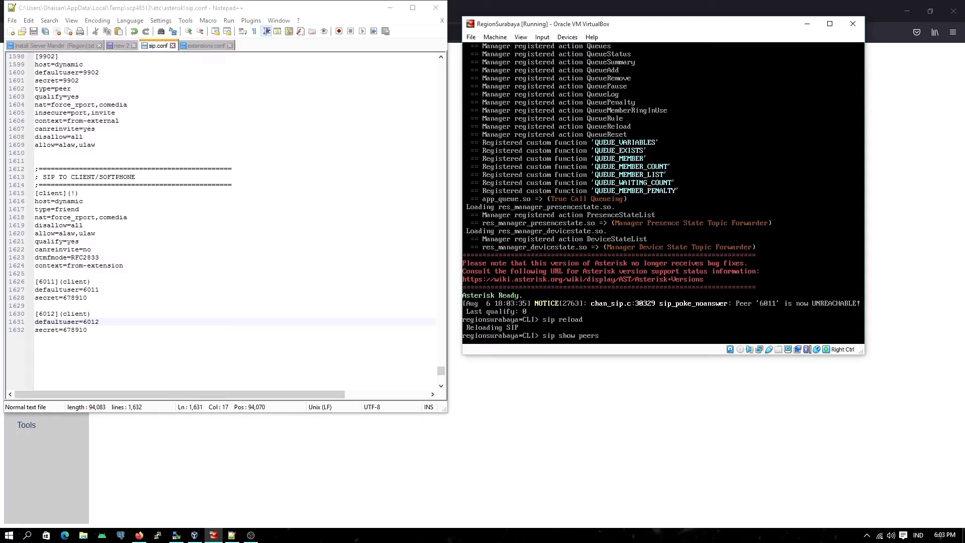
# Step: List the configured SIP peers and their status with sip show peers
pyautogui.press('Return')
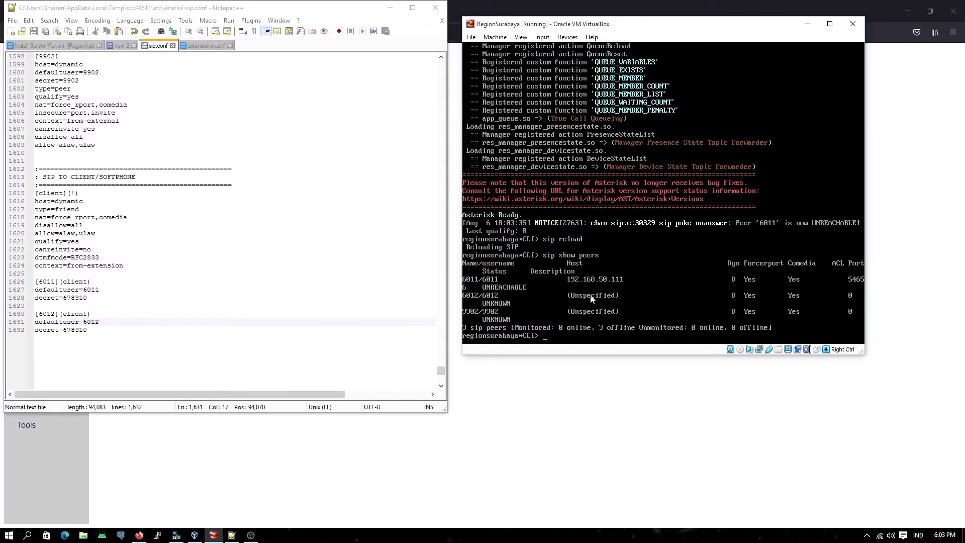
pyautogui.click(551, 339)
# Step: Release input capture from the virtual machine, search for MicroSIP in Windows and launch it
pyautogui.press('Control_R')
pyautogui.click(29, 535)
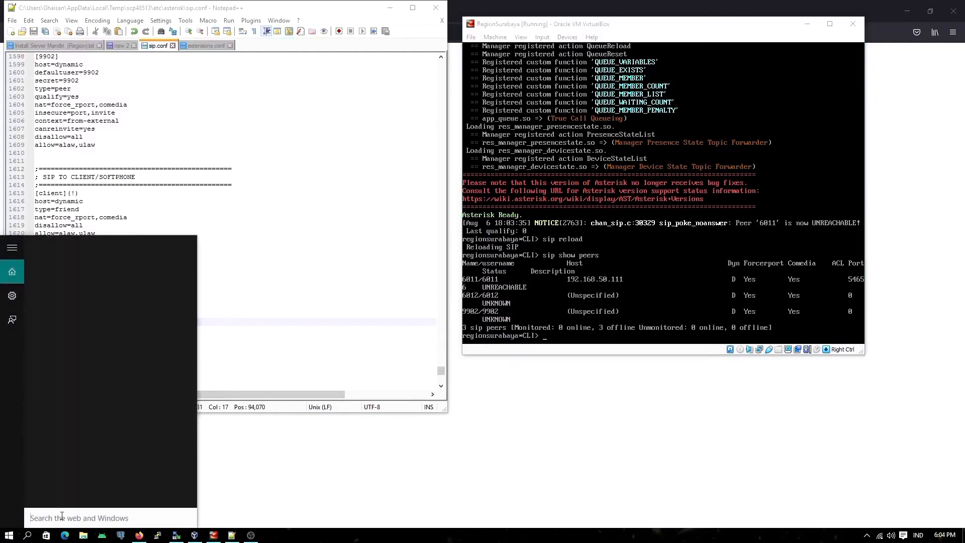
pyautogui.write('micros')
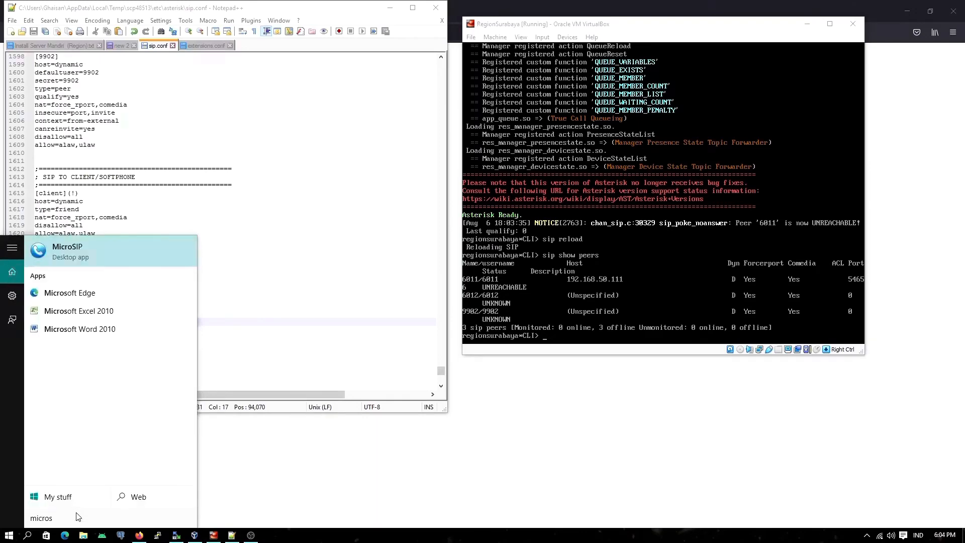
pyautogui.click(114, 246)
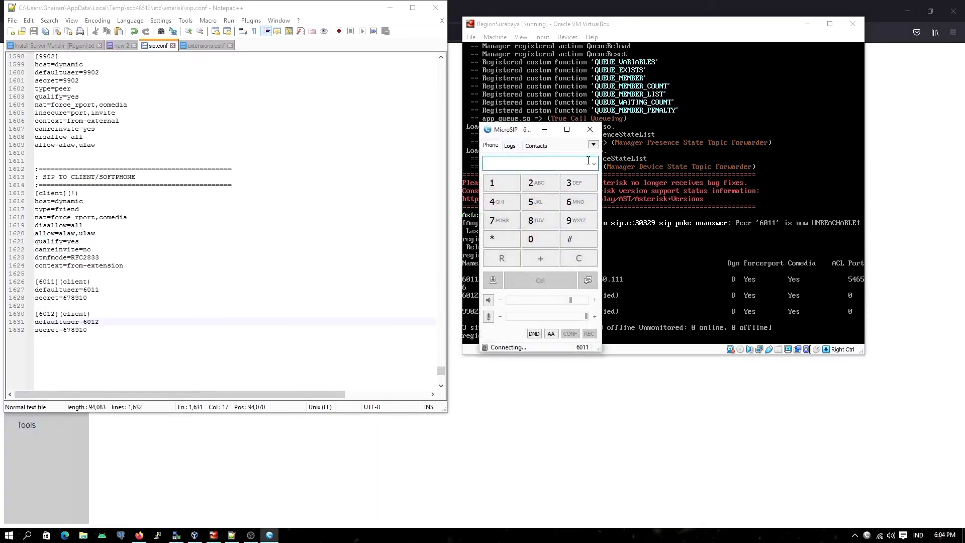
# Step: Review the settings of MicroSIP account 6011, including its account and display names, and save the account
pyautogui.click(593, 144)
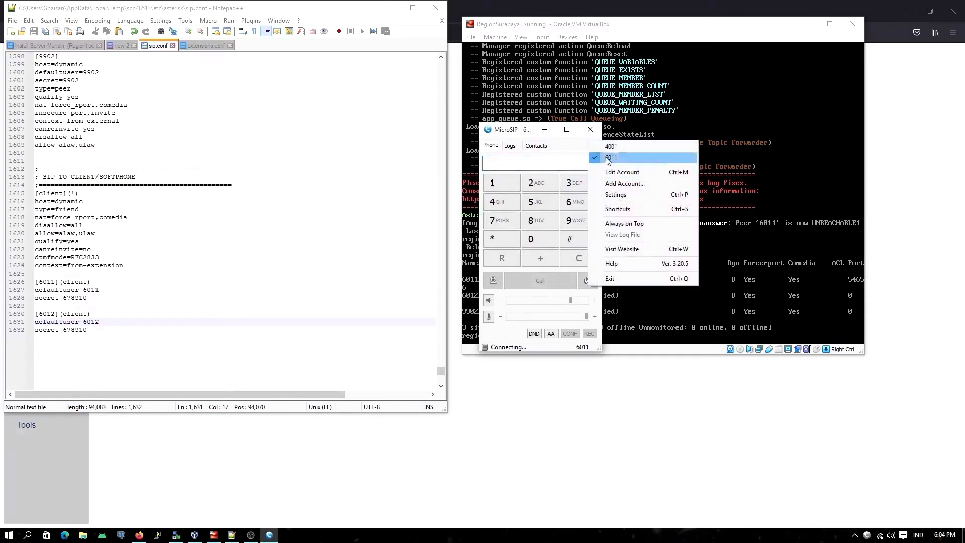
pyautogui.click(622, 172)
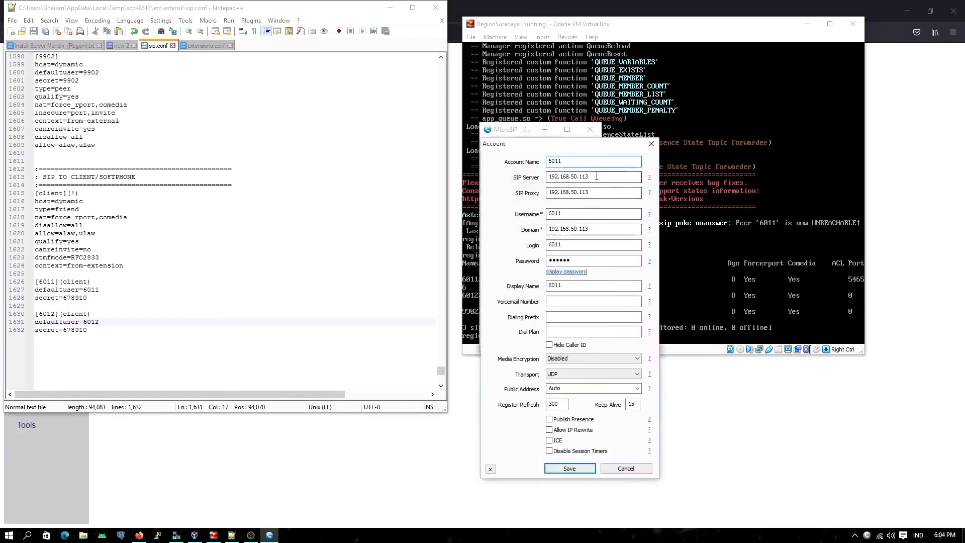
pyautogui.doubleClick(570, 161)
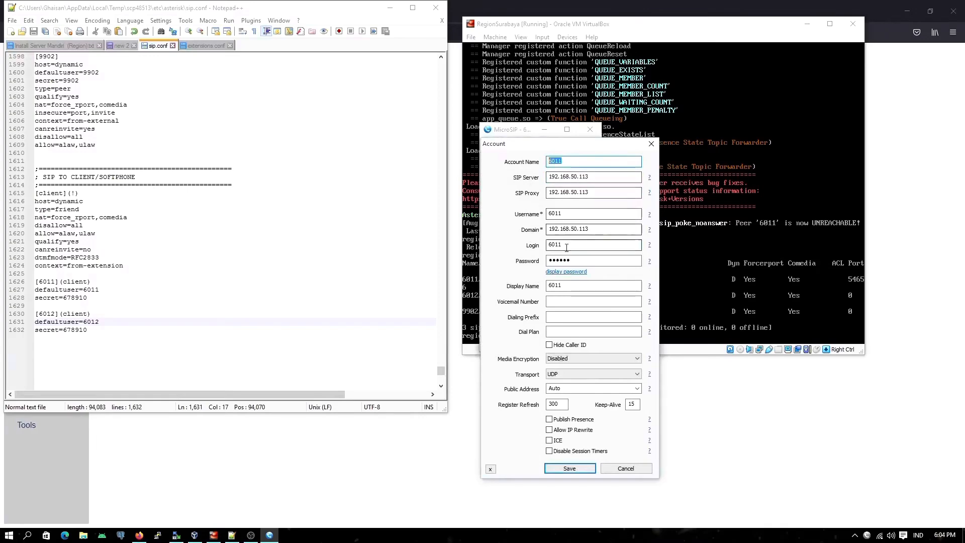
pyautogui.click(573, 285)
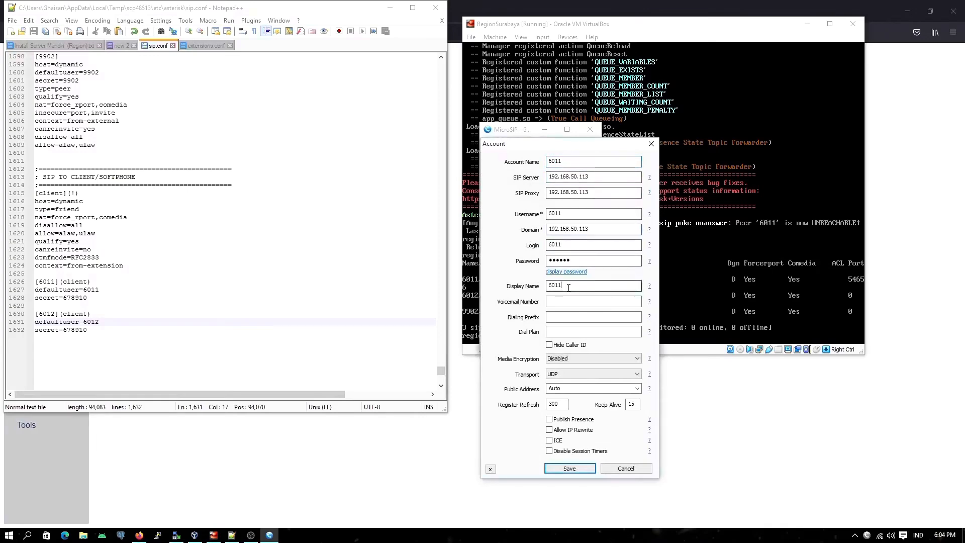
pyautogui.click(569, 468)
# Step: Minimize MicroSIP and leave the Asterisk console on RegionSurabaya with exit
pyautogui.click(544, 129)
pyautogui.click(569, 335)
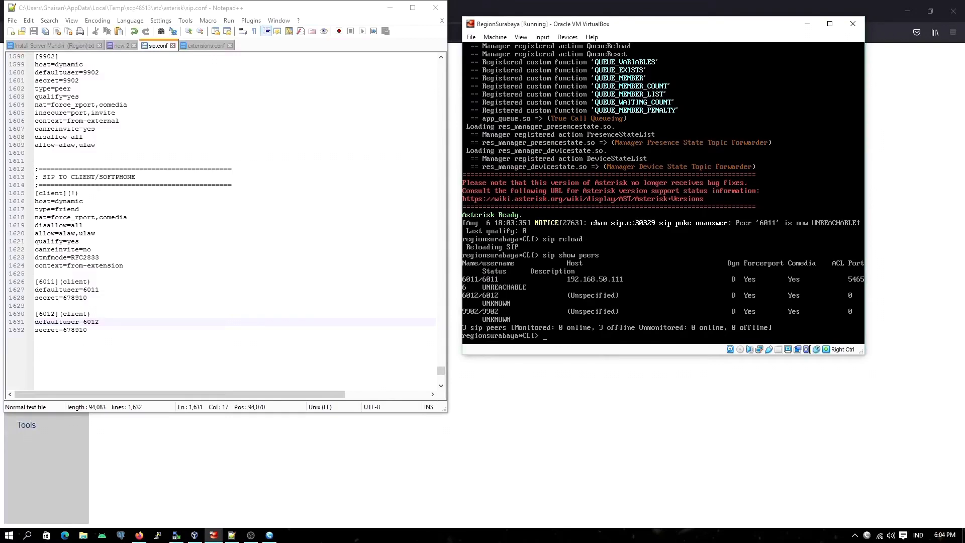
pyautogui.write('exit')
pyautogui.press('Return')
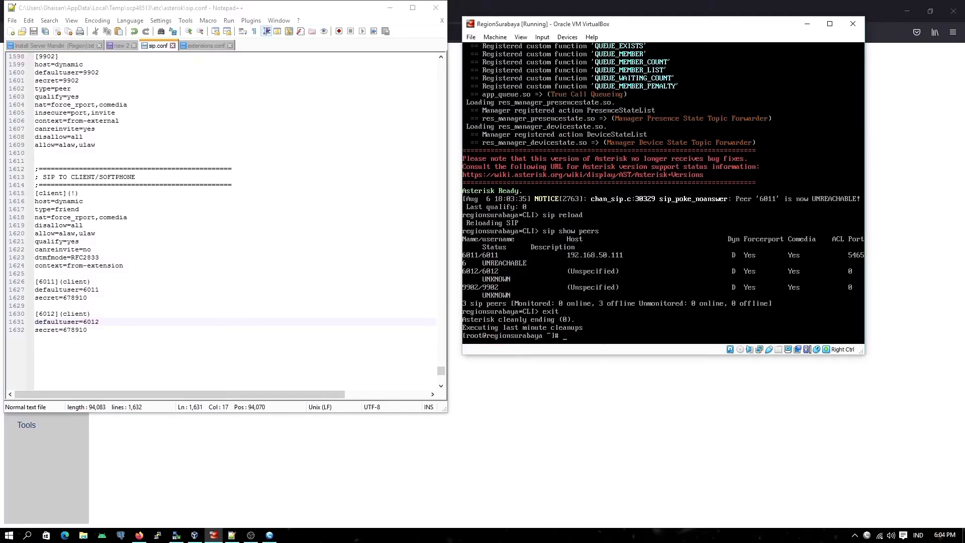
# Step: Switch to PuTTY and open the saved VBoxPC SIP session for 192.168.137.21
pyautogui.press('Control_R')
pyautogui.click(158, 534)
pyautogui.scroll(-2, 506, 312)
pyautogui.click(496, 325)
pyautogui.scroll(2, 495, 327)
pyautogui.click(482, 319)
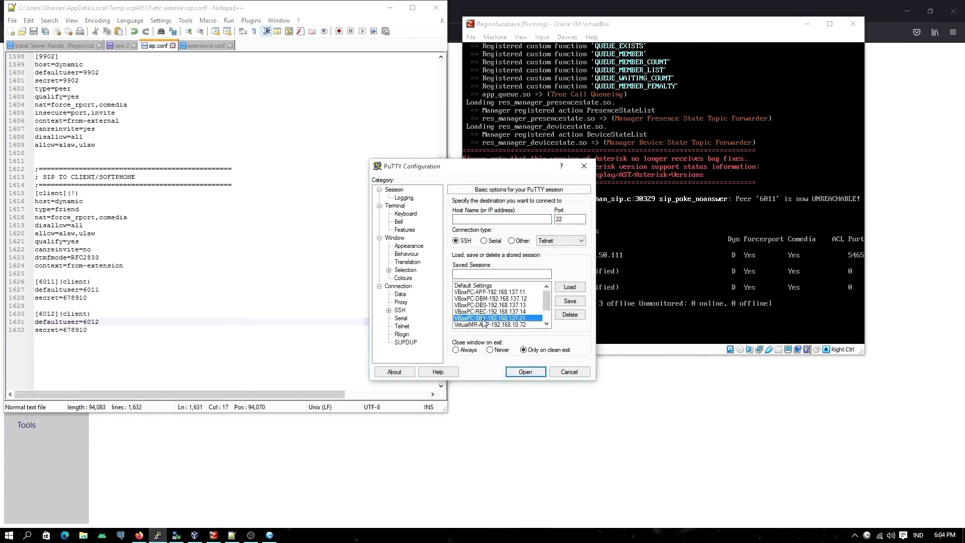
pyautogui.doubleClick(483, 320)
# Step: Maximize the PuTTY session window and log in as root, entering the account password
pyautogui.moveTo(365, 90); pyautogui.dragTo(794, 133)
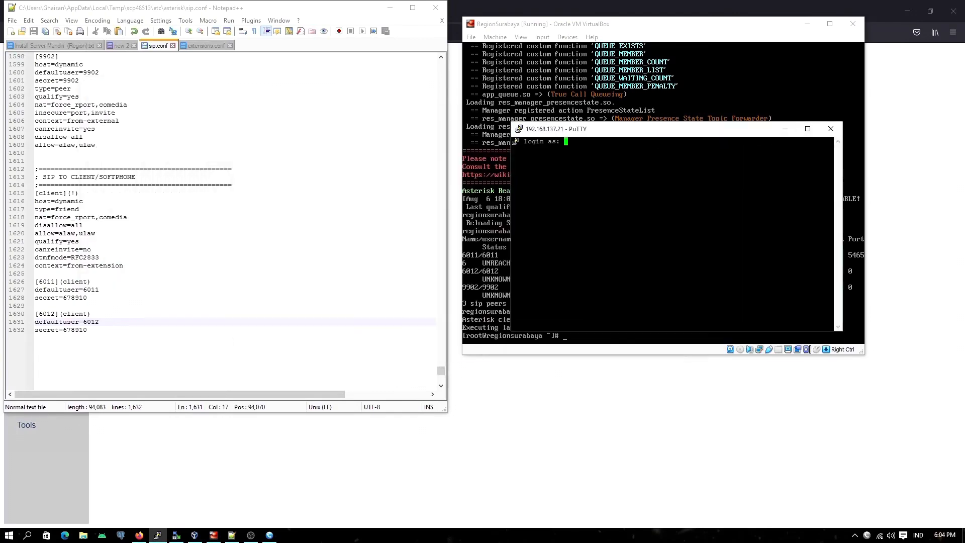
pyautogui.click(807, 129)
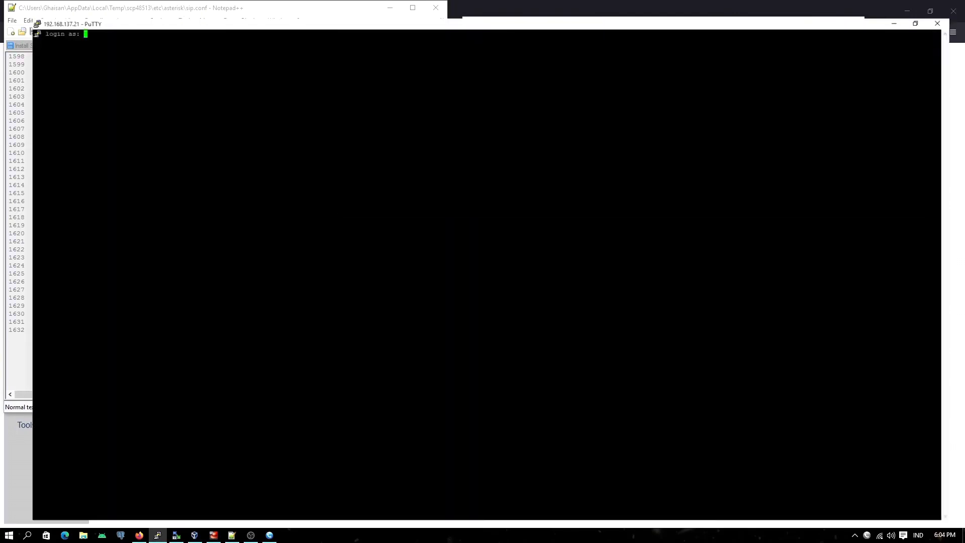
pyautogui.write('root')
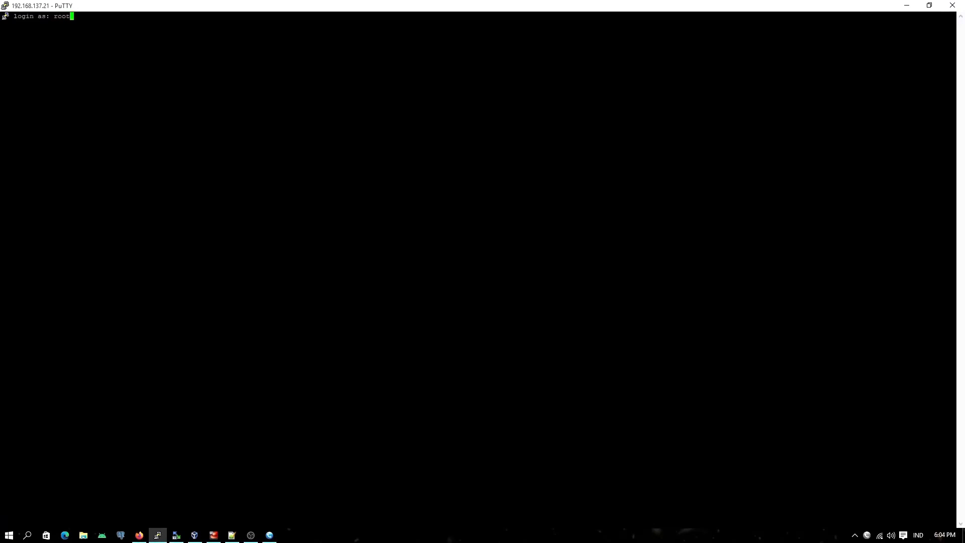
pyautogui.press('Return')
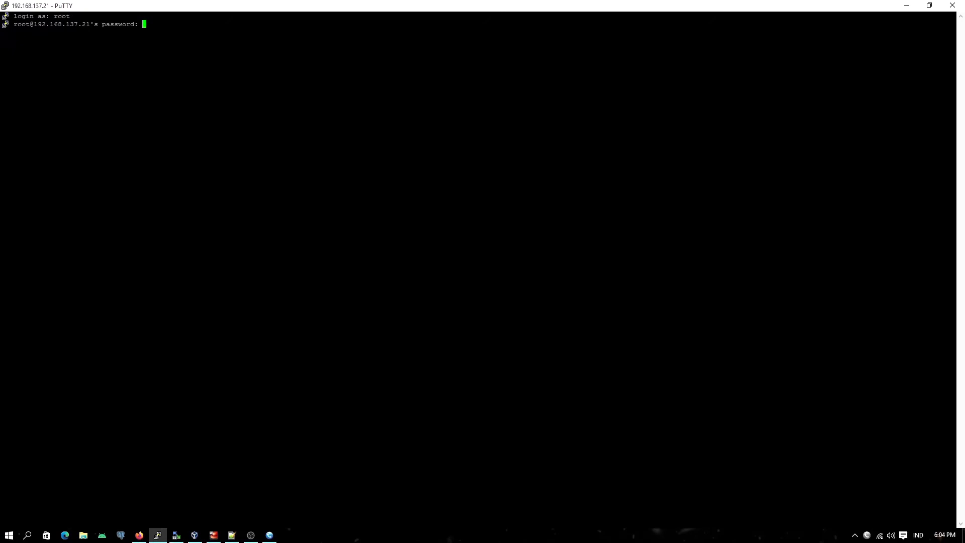
pyautogui.press('Return')
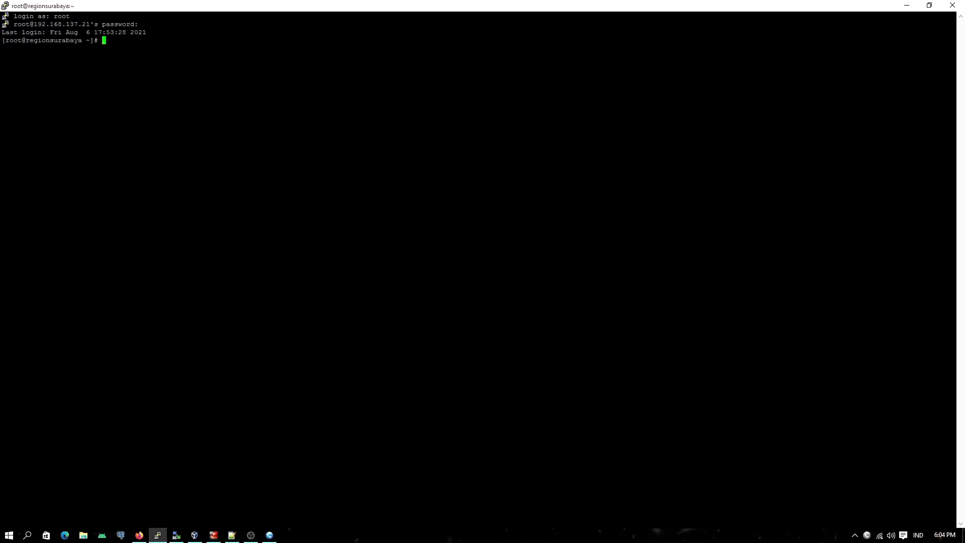
# Step: Check the firewall's state with systemctl status iptables.service
pyautogui.write('systemctl status iptables')
pyautogui.press('Tab')
pyautogui.press('Return')
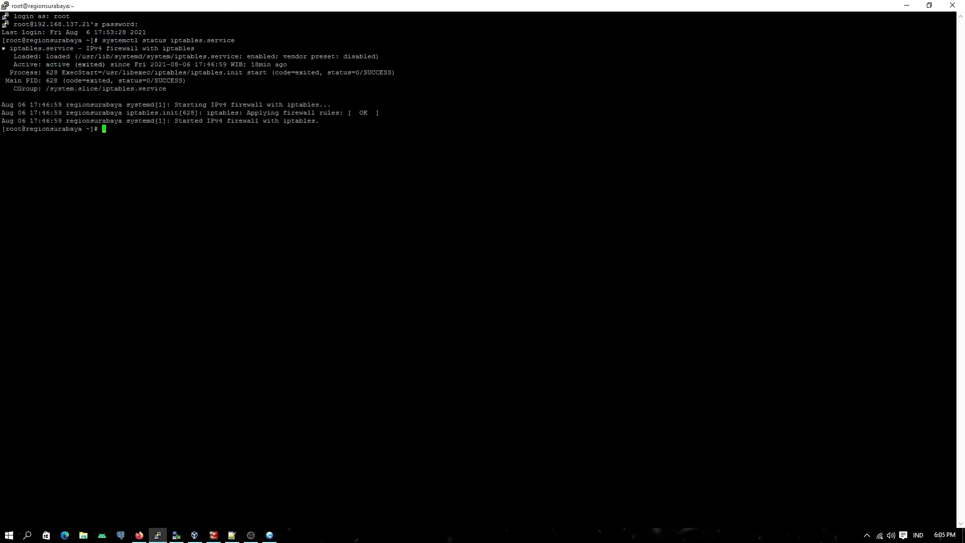
# Step: Stop the firewall by reusing the previous command as systemctl stop iptables.service
pyautogui.press('Up')
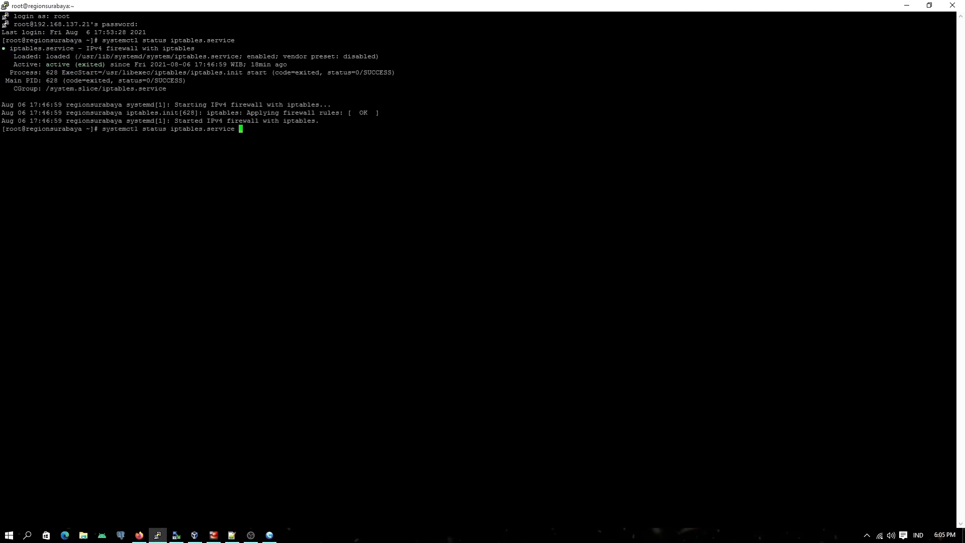
pyautogui.press('Left')
pyautogui.press('Left')
pyautogui.press('Left')
pyautogui.press('Left')
pyautogui.press('Left')
pyautogui.press('Left')
pyautogui.press('Left')
pyautogui.press('Left')
pyautogui.press('Left')
pyautogui.press('Left')
pyautogui.press('Left')
pyautogui.press('Left')
pyautogui.press('Left')
pyautogui.press('Left')
pyautogui.press('Left')
pyautogui.press('Left')
pyautogui.press('Left')
pyautogui.press('Left')
pyautogui.press('BackSpace')
pyautogui.press('BackSpace')
pyautogui.press('BackSpace')
pyautogui.press('BackSpace')
pyautogui.write('op')
pyautogui.press('Return')
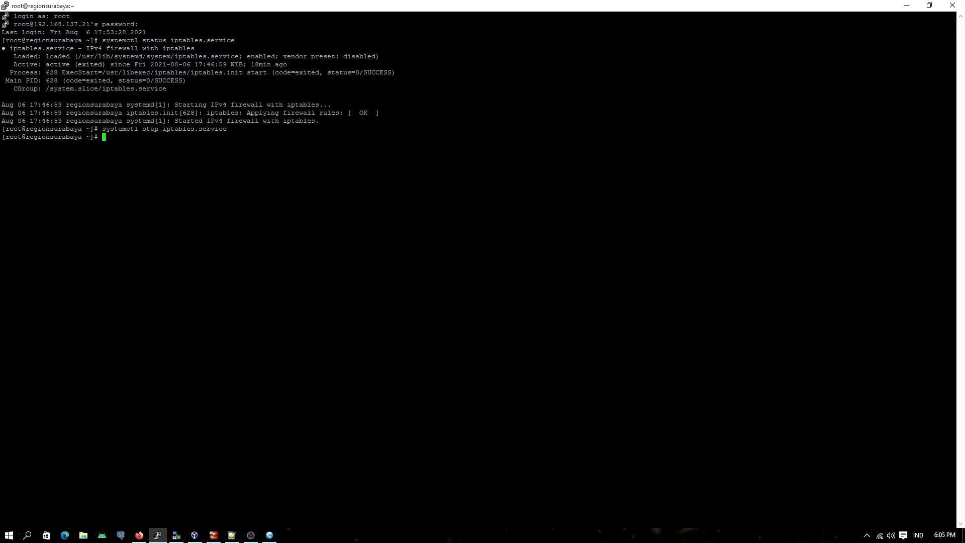
# Step: Connect to the Asterisk console with asterisk -vvvvvvr and run sip reload
pyautogui.write('asterisk -vvvvvvr')
pyautogui.press('Return')
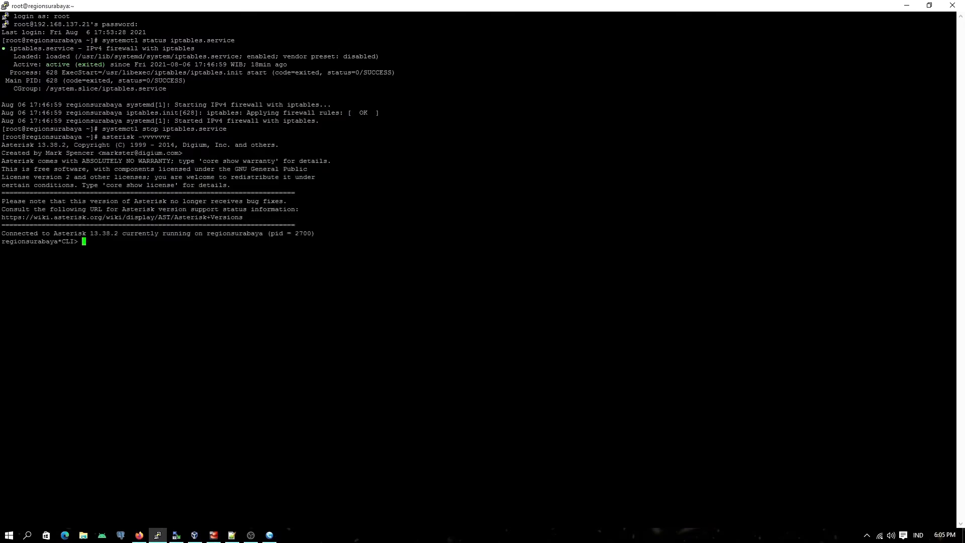
pyautogui.write('sip reload')
pyautogui.press('Return')
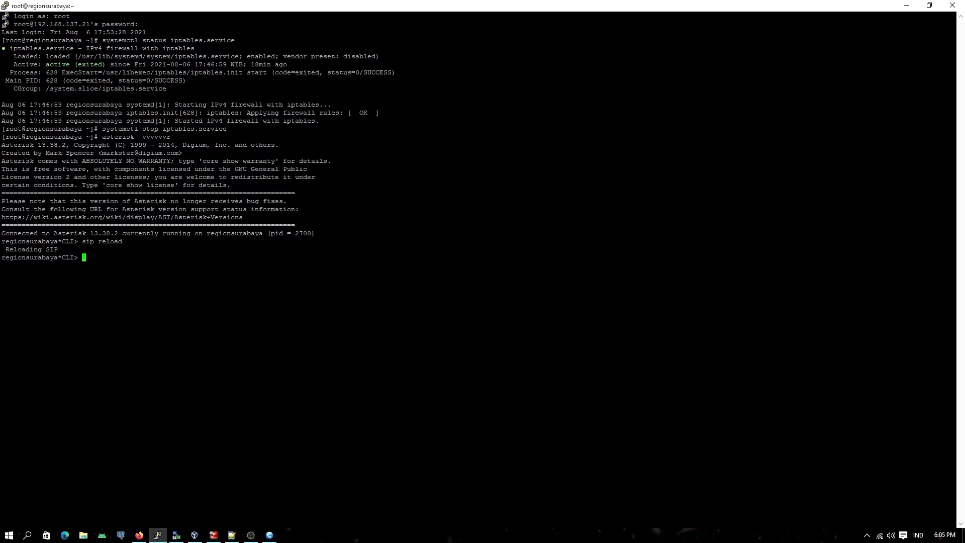
# Step: List the SIP peers with sip show peers and highlight the row of GoIP peer 9902
pyautogui.write('sip show peers')
pyautogui.press('Return')
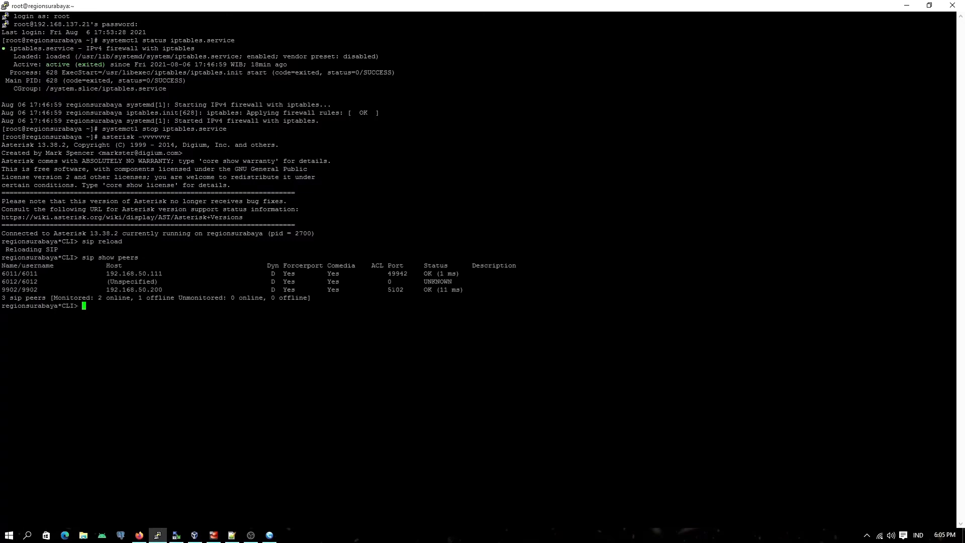
pyautogui.moveTo(2, 289); pyautogui.dragTo(461, 289)
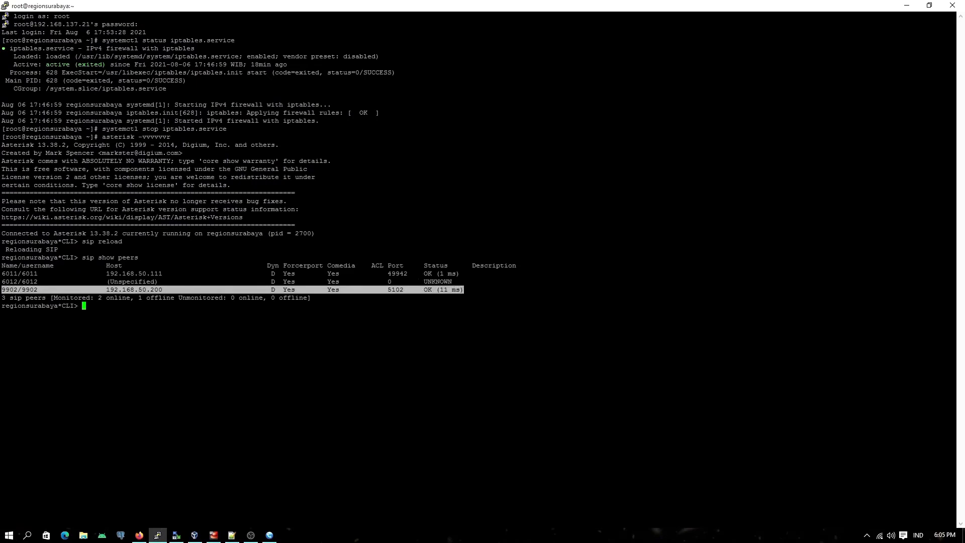
# Step: Switch to the GoIP page in Firefox and examine the GSM and VoIP status in the Summary and General views
pyautogui.click(139, 535)
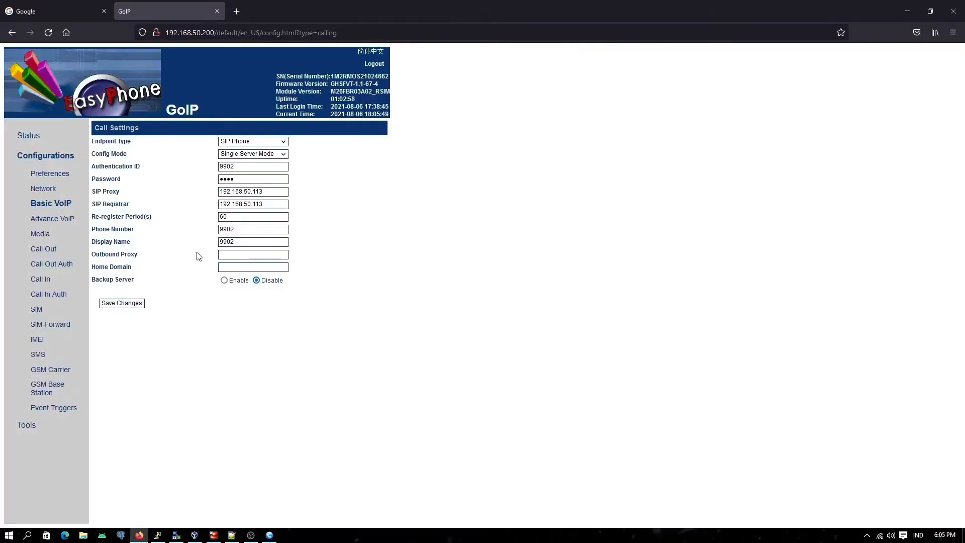
pyautogui.click(28, 136)
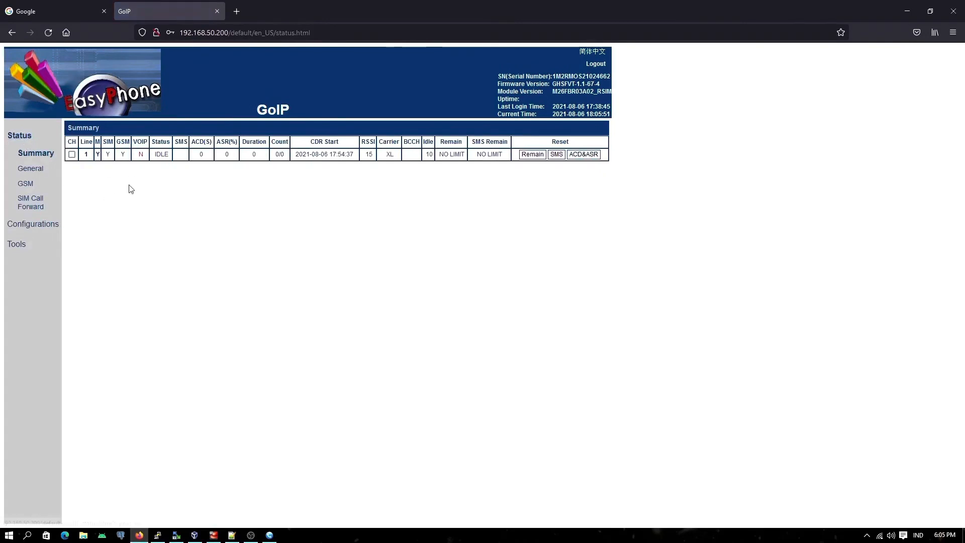
pyautogui.click(23, 137)
pyautogui.moveTo(133, 141)
pyautogui.mouseDown()
pyautogui.moveTo(151, 142)
pyautogui.moveTo(116, 143)
pyautogui.mouseUp()
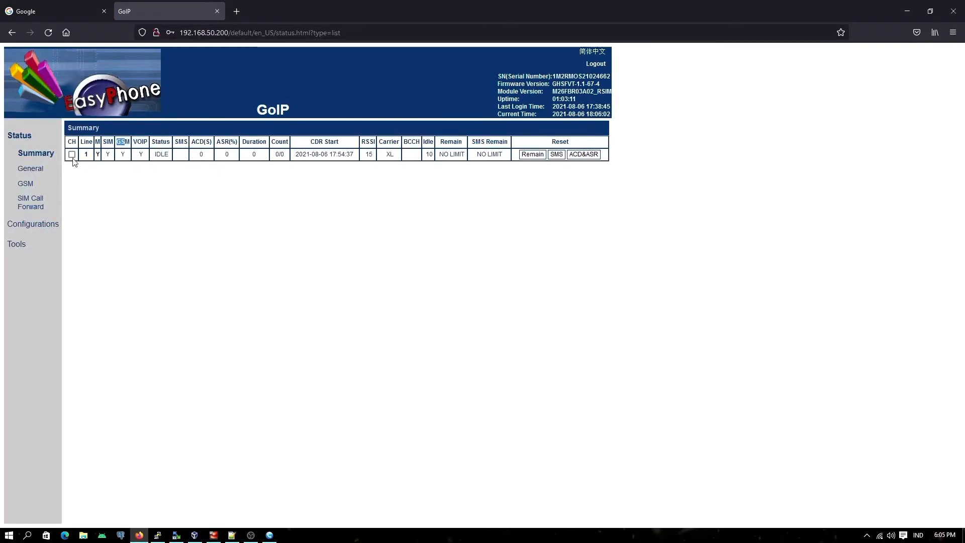
pyautogui.click(31, 169)
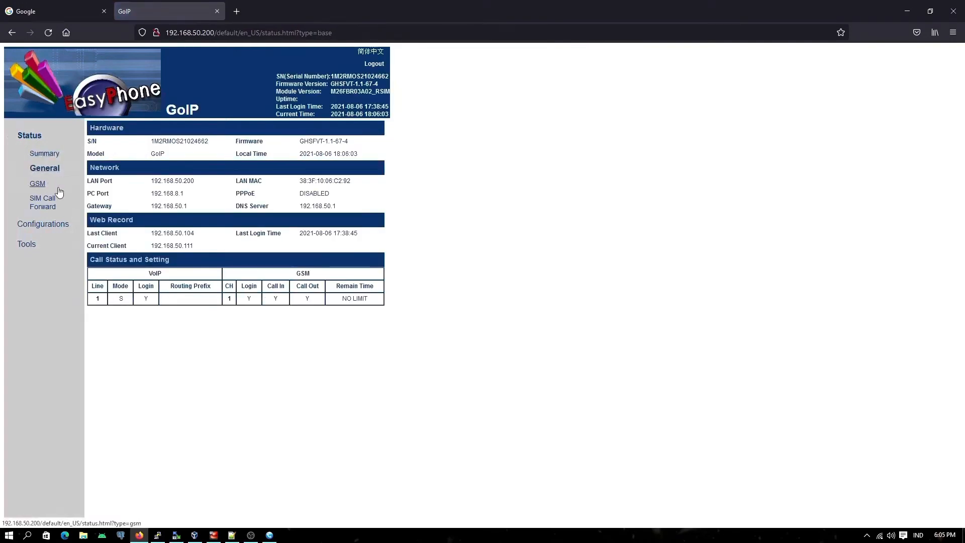
pyautogui.moveTo(139, 286); pyautogui.dragTo(161, 288)
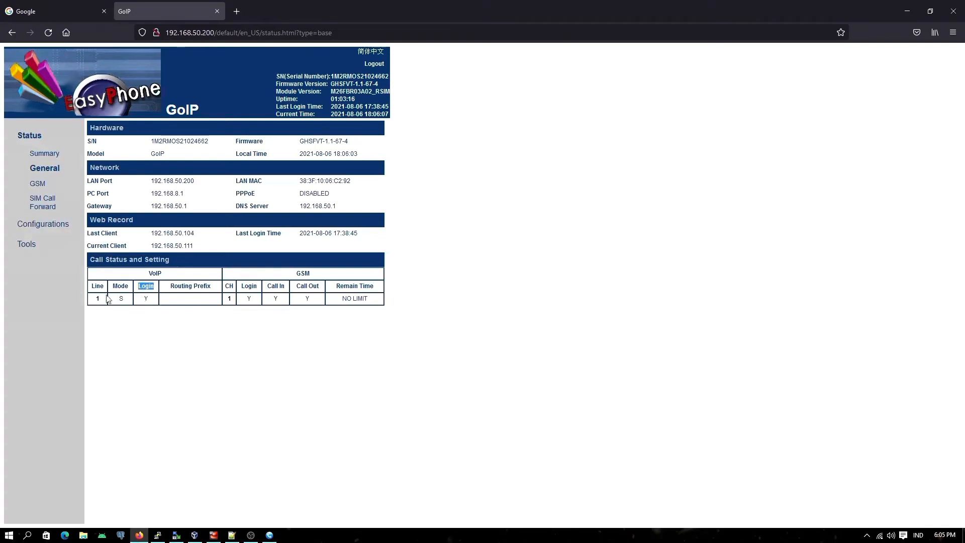
# Step: View the GoIP configuration preferences, then return to the status summary and examine the line's carrier
pyautogui.click(42, 227)
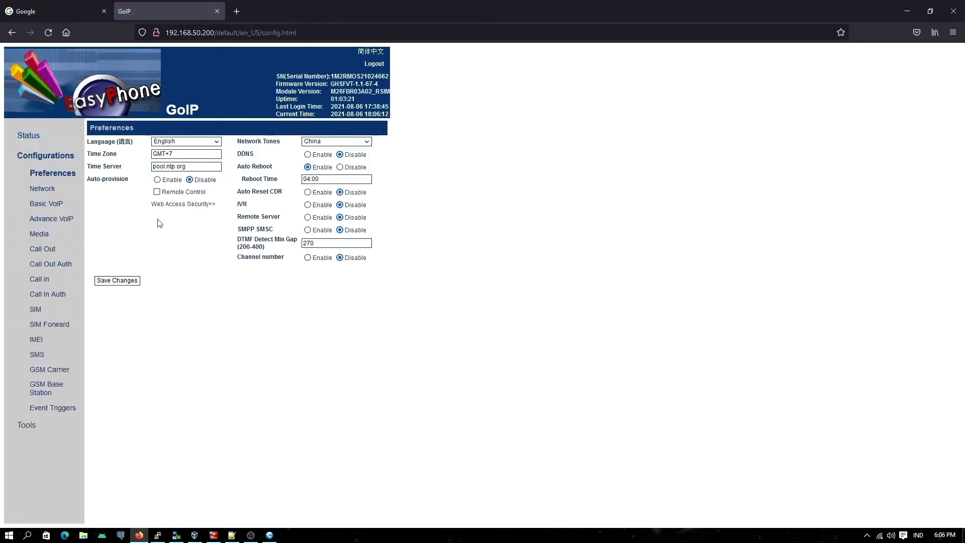
pyautogui.click(29, 136)
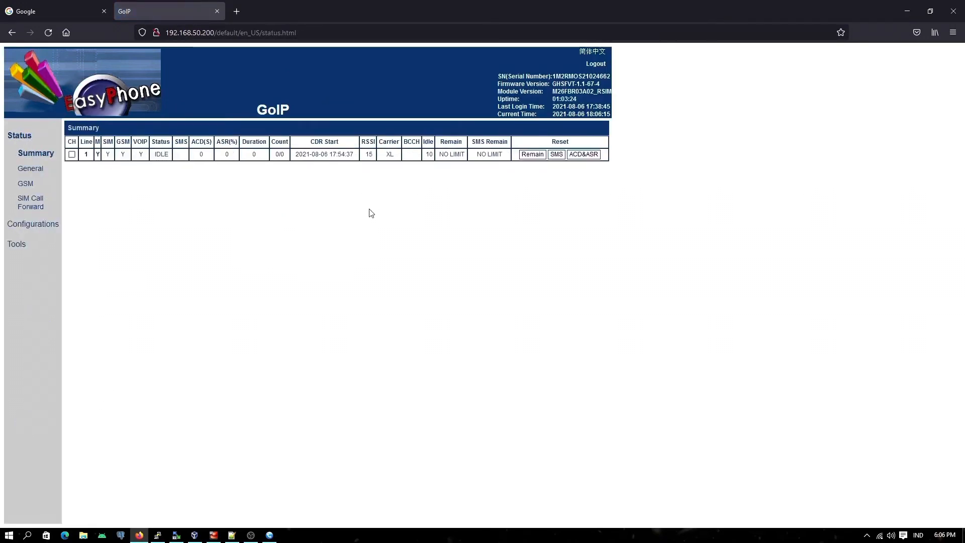
pyautogui.moveTo(383, 151); pyautogui.dragTo(398, 157)
pyautogui.click(128, 266)
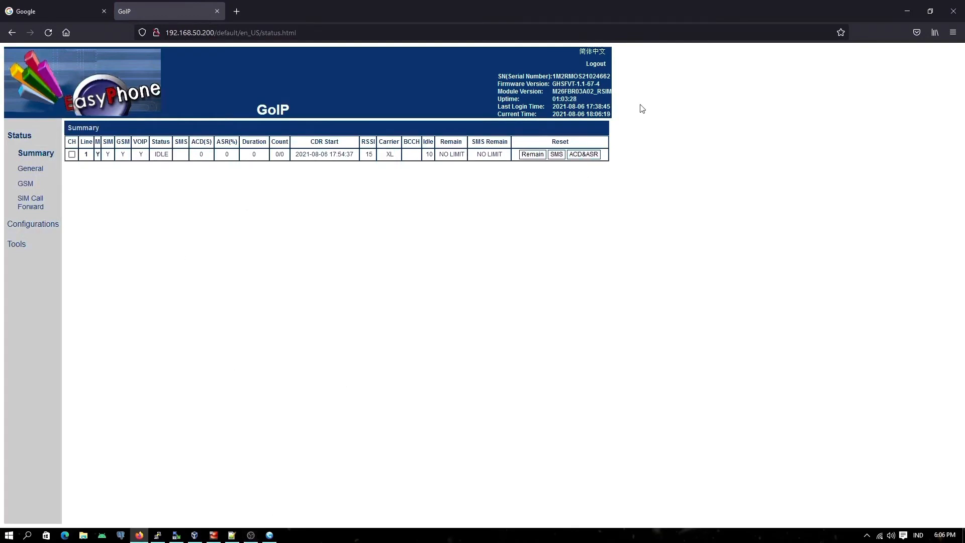
# Step: Switch back to the PuTTY console and highlight the row of peer 6011 in the SIP peer list
pyautogui.click(157, 536)
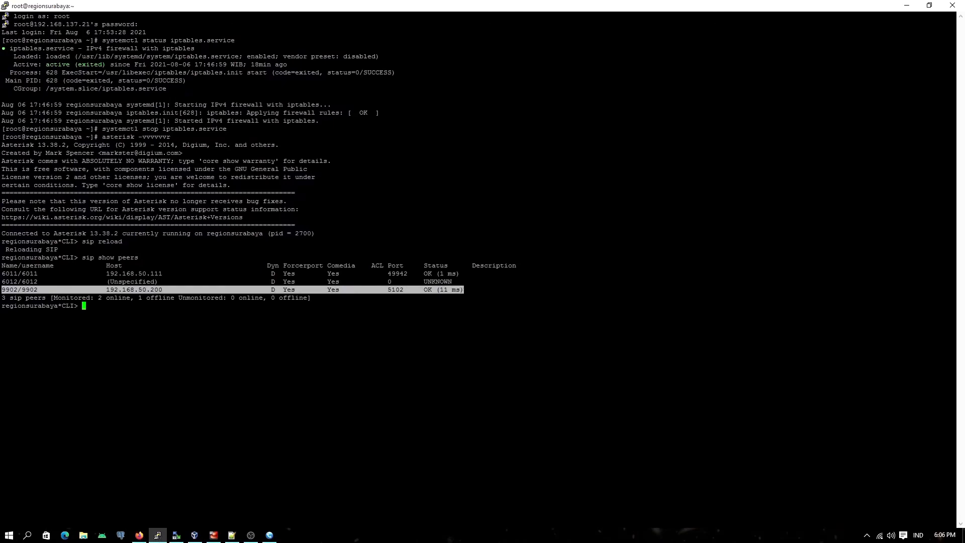
pyautogui.click(472, 290)
pyautogui.moveTo(473, 290); pyautogui.dragTo(341, 290)
pyautogui.click(341, 289)
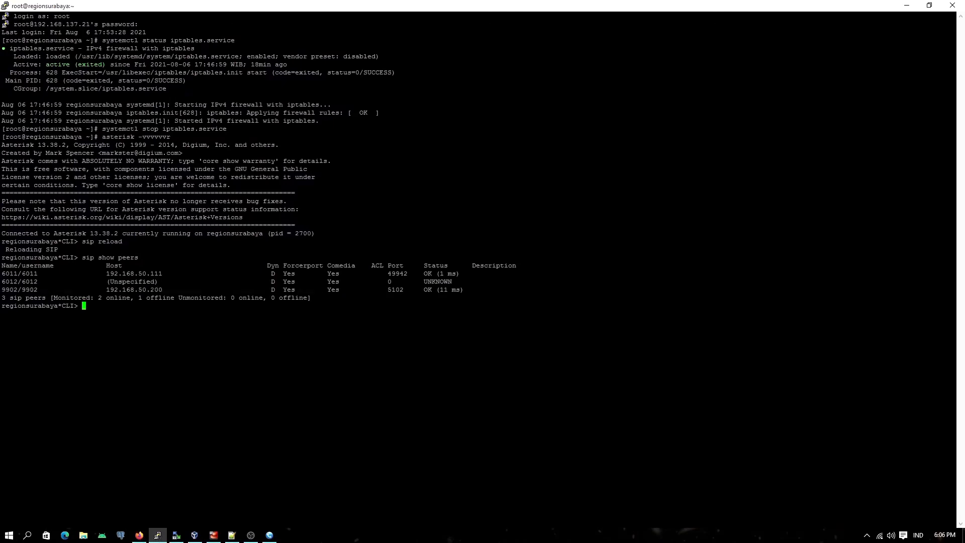
pyautogui.moveTo(2, 273); pyautogui.dragTo(459, 274)
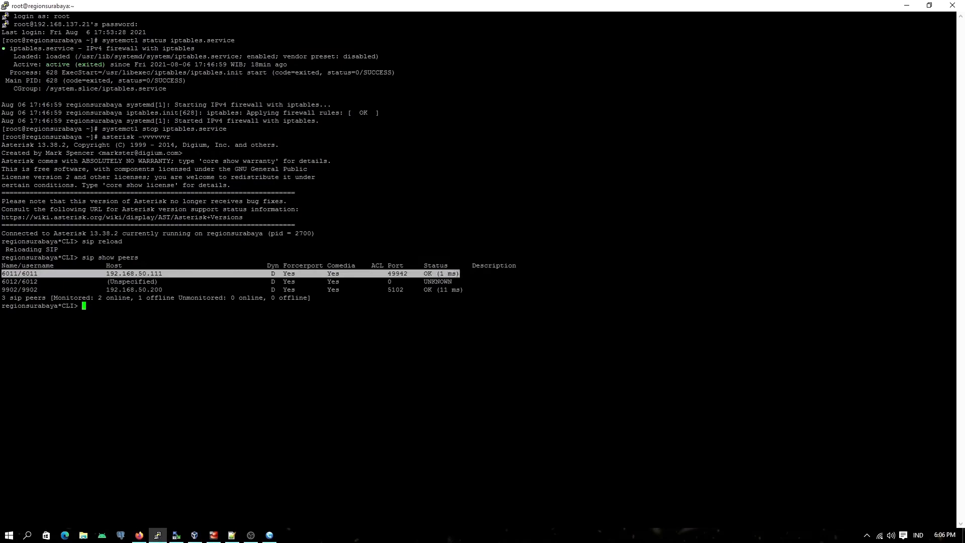
# Step: Switch to MicroSIP, open account 6011 for editing, and examine its username, domain and revealed password
pyautogui.click(269, 534)
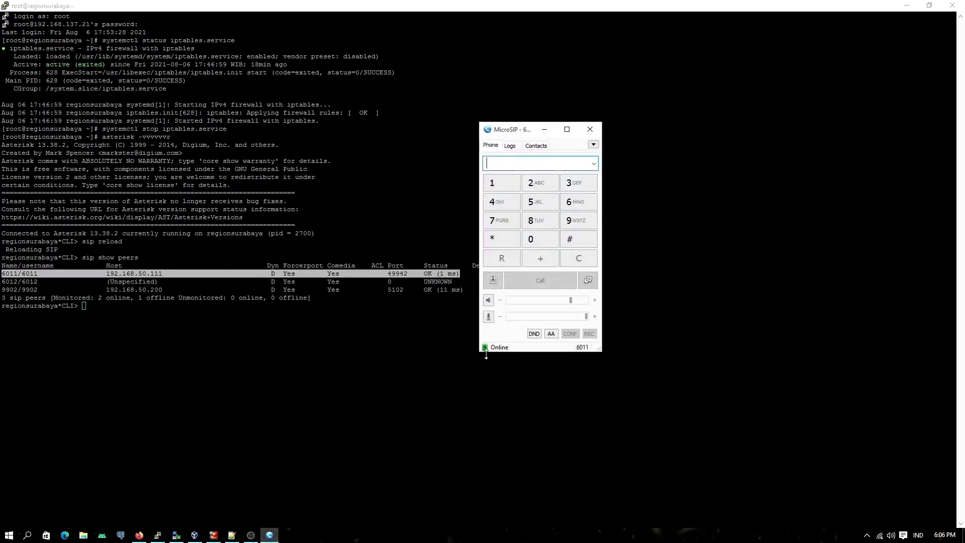
pyautogui.click(594, 146)
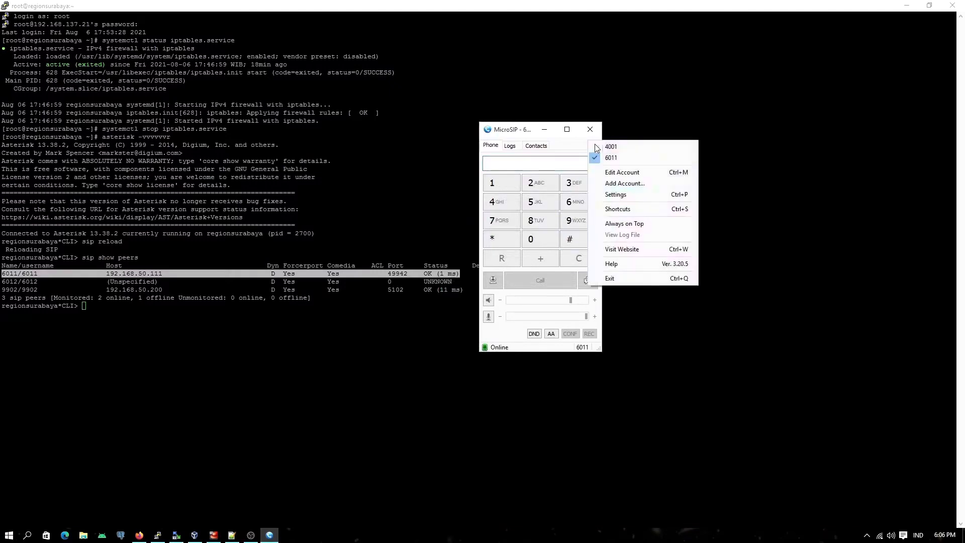
pyautogui.click(614, 173)
pyautogui.moveTo(602, 175); pyautogui.dragTo(524, 221)
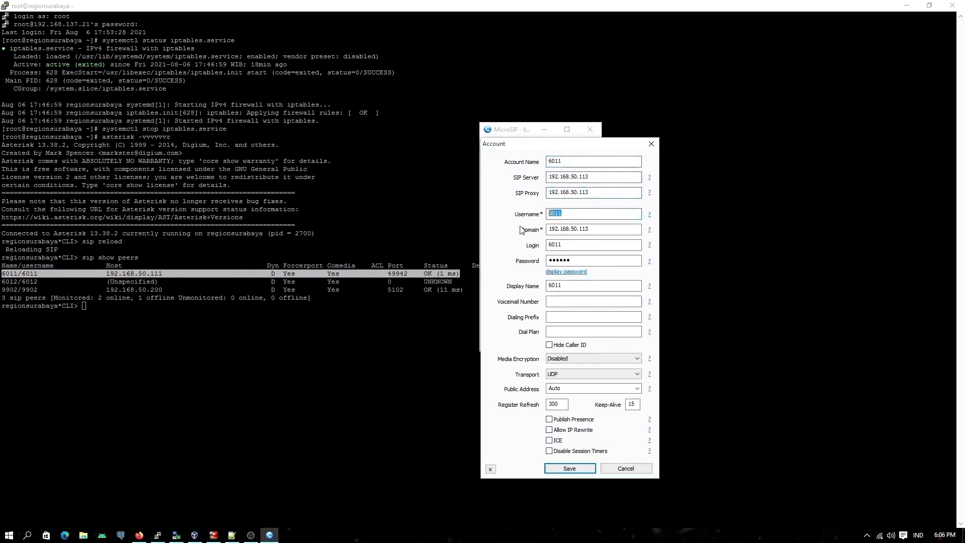
pyautogui.moveTo(591, 229); pyautogui.dragTo(547, 232)
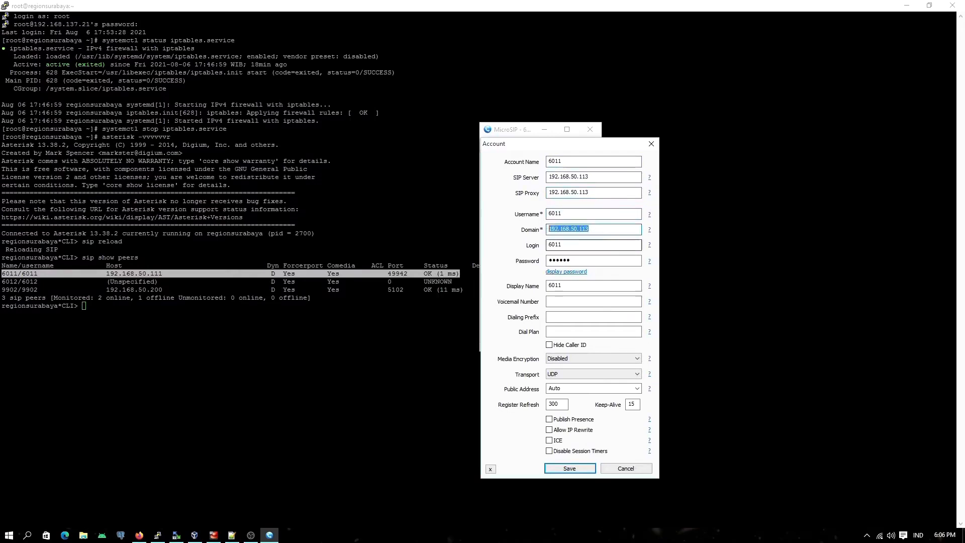
pyautogui.click(567, 272)
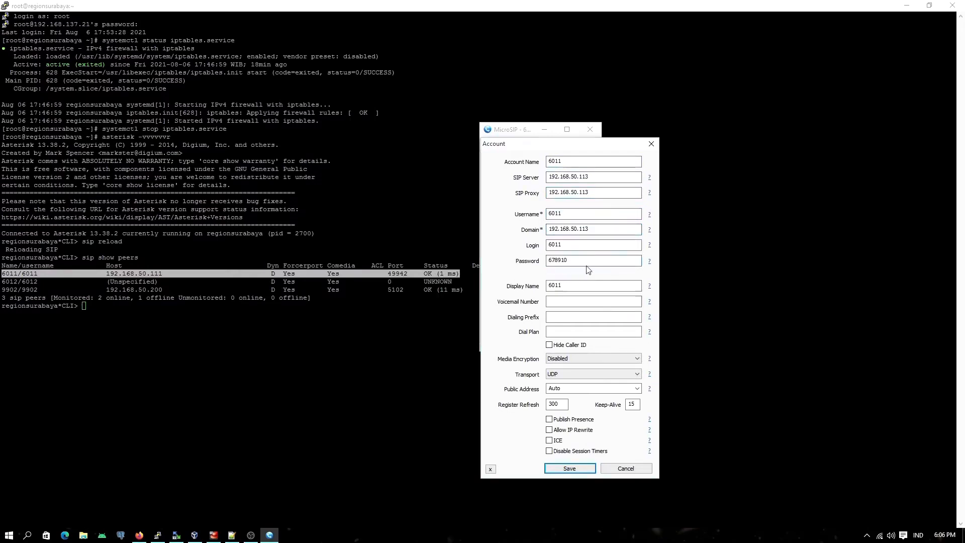
# Step: Save MicroSIP account 6011 with UDP transport and examine its registration messages in the Asterisk console
pyautogui.click(561, 376)
pyautogui.click(552, 384)
pyautogui.click(569, 468)
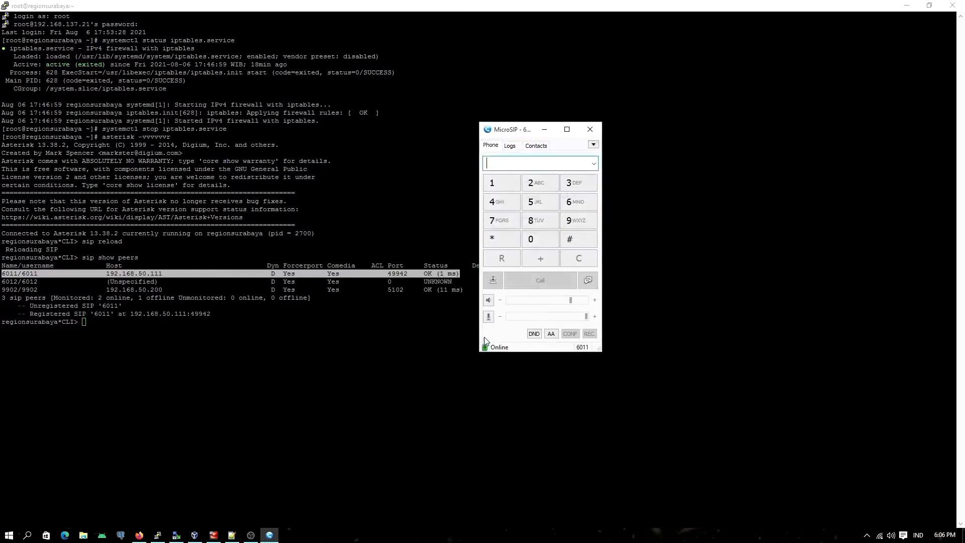
pyautogui.moveTo(30, 306); pyautogui.dragTo(201, 314)
pyautogui.click(203, 313)
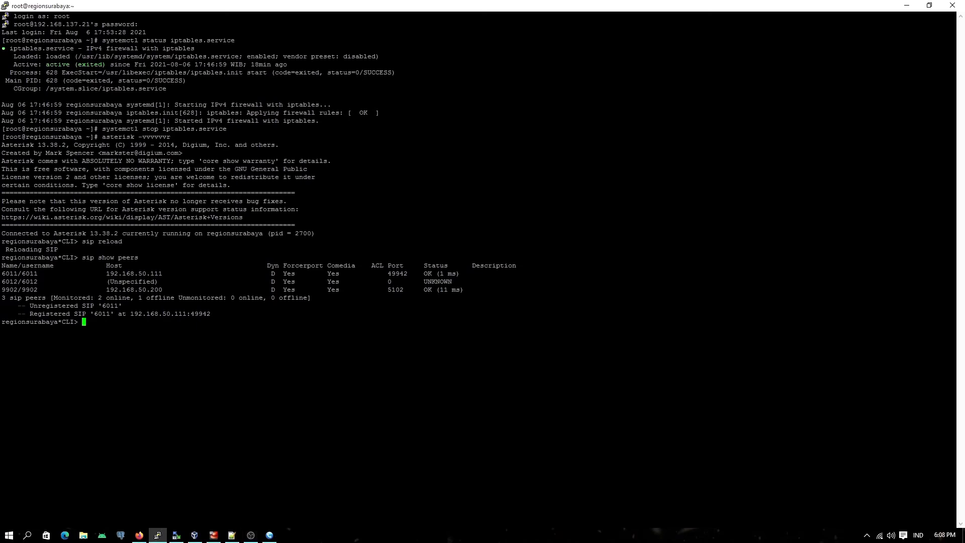
# Step: Switch to Notepad++ and copy the context name from-extension from the [client] template in sip.conf
pyautogui.click(231, 535)
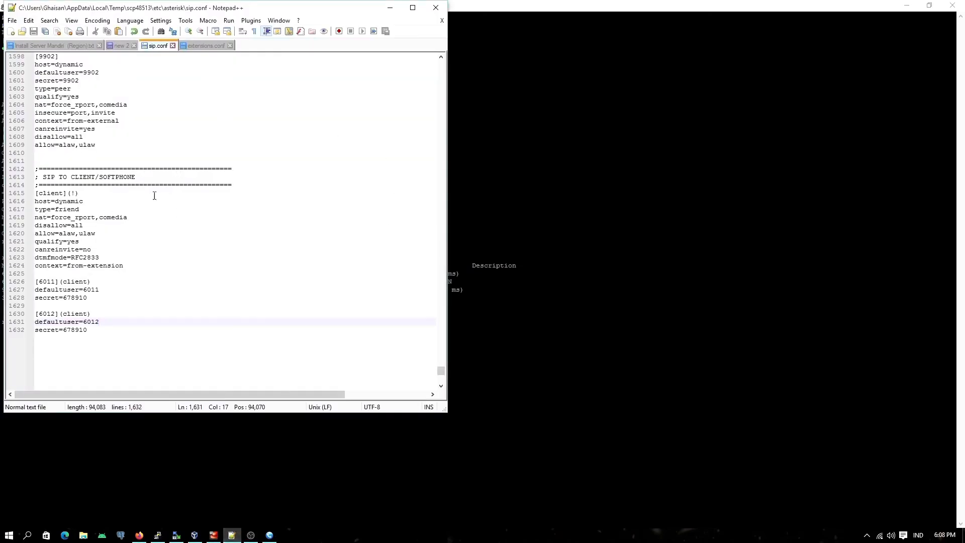
pyautogui.click(206, 46)
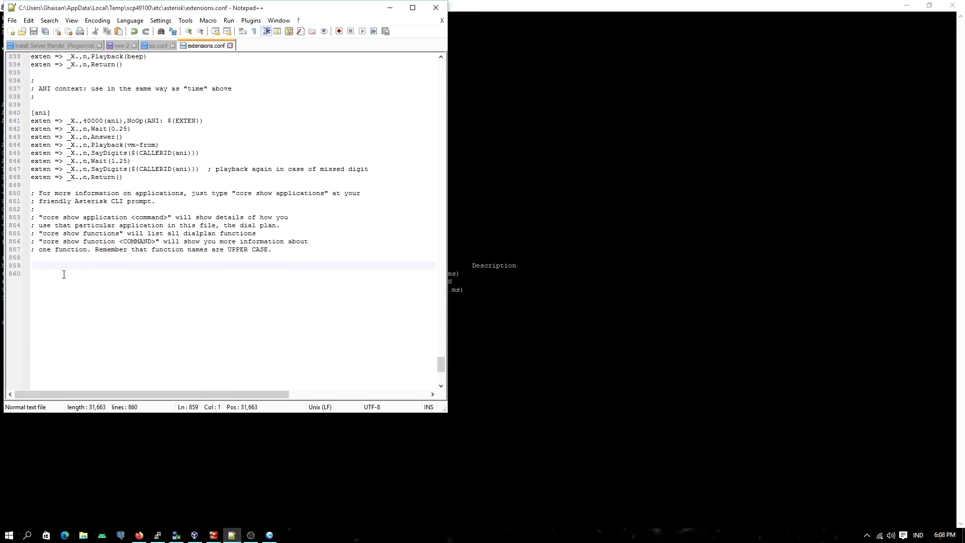
pyautogui.click(158, 46)
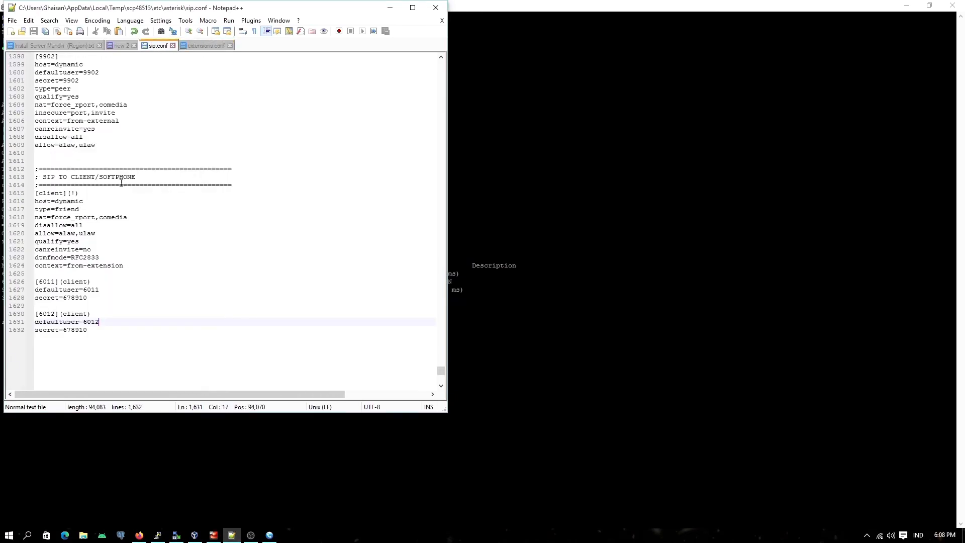
pyautogui.moveTo(67, 266); pyautogui.dragTo(124, 266)
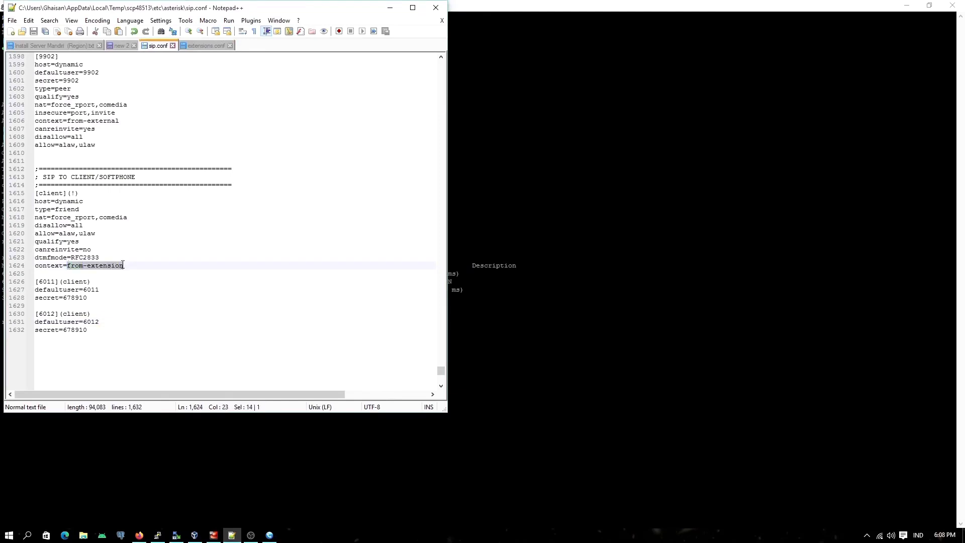
pyautogui.rightClick(110, 269)
pyautogui.click(129, 281)
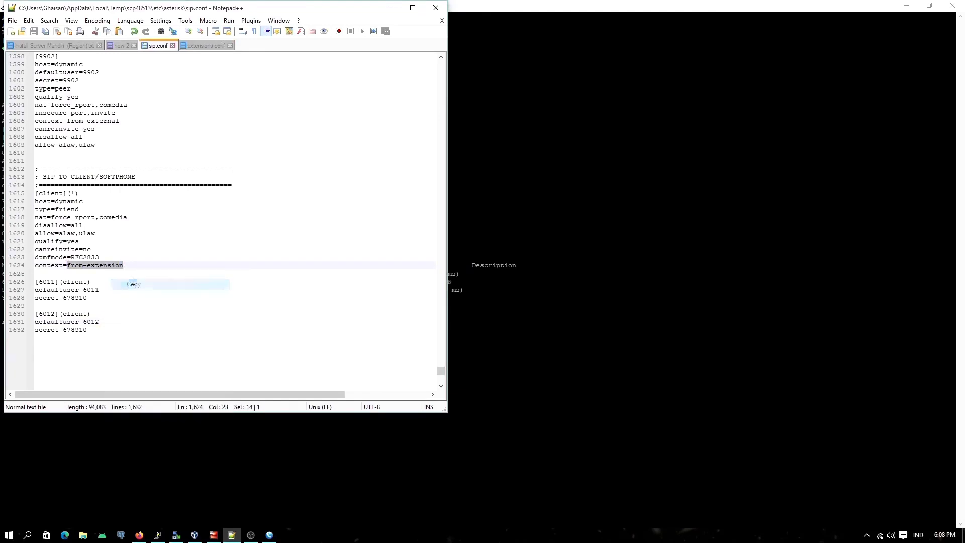
pyautogui.click(50, 281)
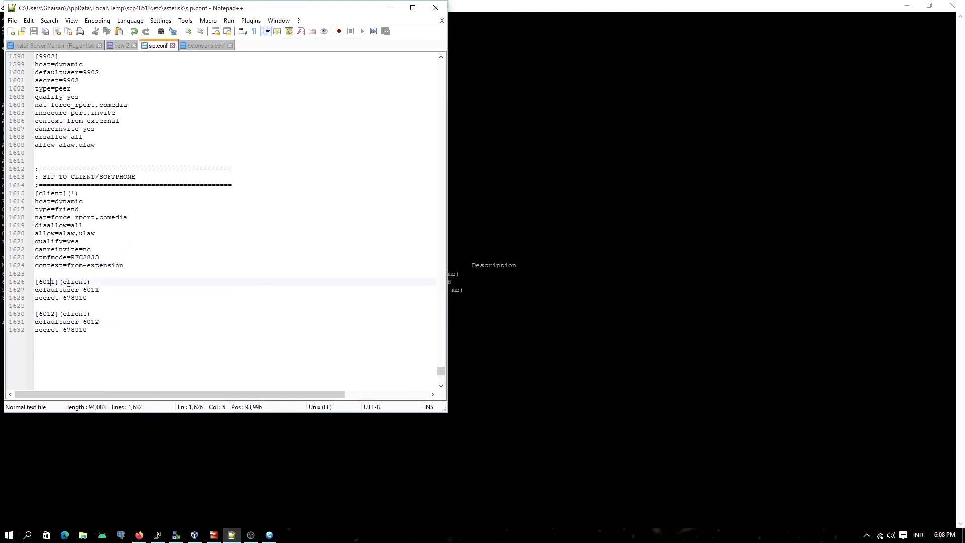
# Step: Add a [from-extension] context header at the end of extensions.conf, followed by a new line
pyautogui.click(206, 45)
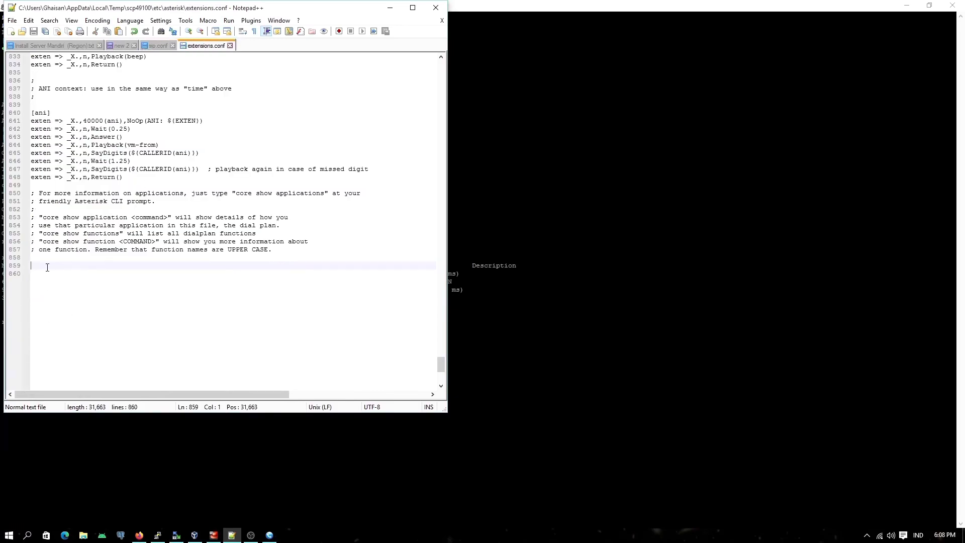
pyautogui.write('[]')
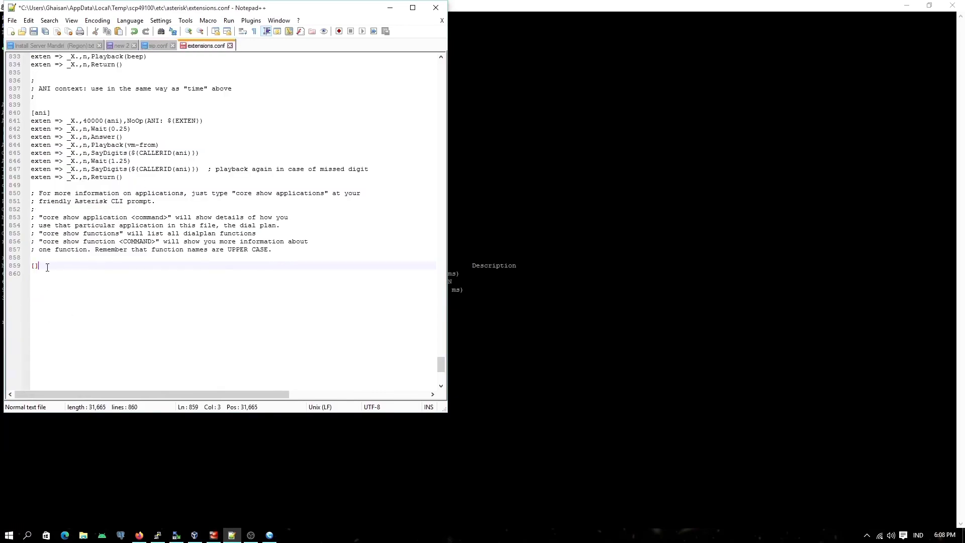
pyautogui.hotkey('ctrl', 'v')
pyautogui.press('Return')
pyautogui.press('BackSpace')
pyautogui.press('Return')
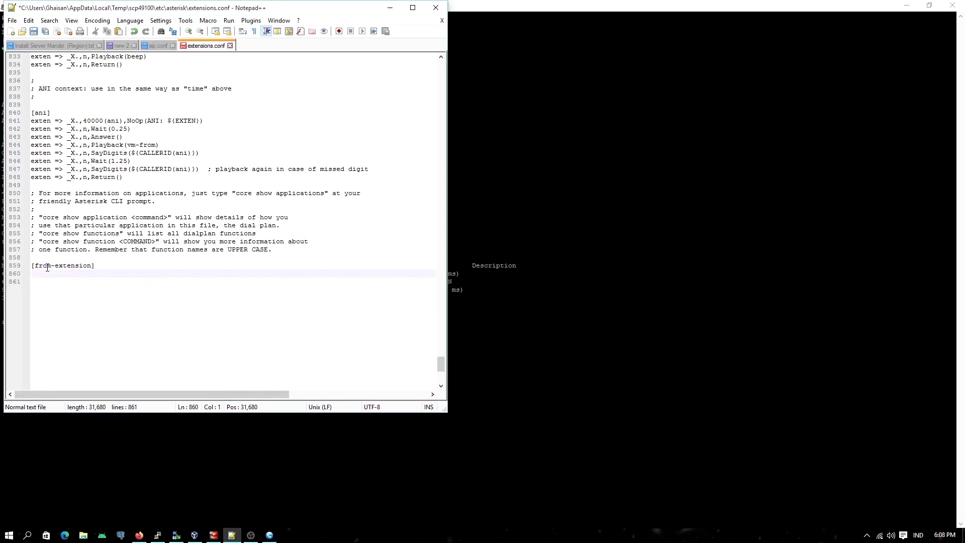
# Step: Write the first dialplan entry under [from-extension] as exten => _X.,1,NoOp()
pyautogui.write('exten ')
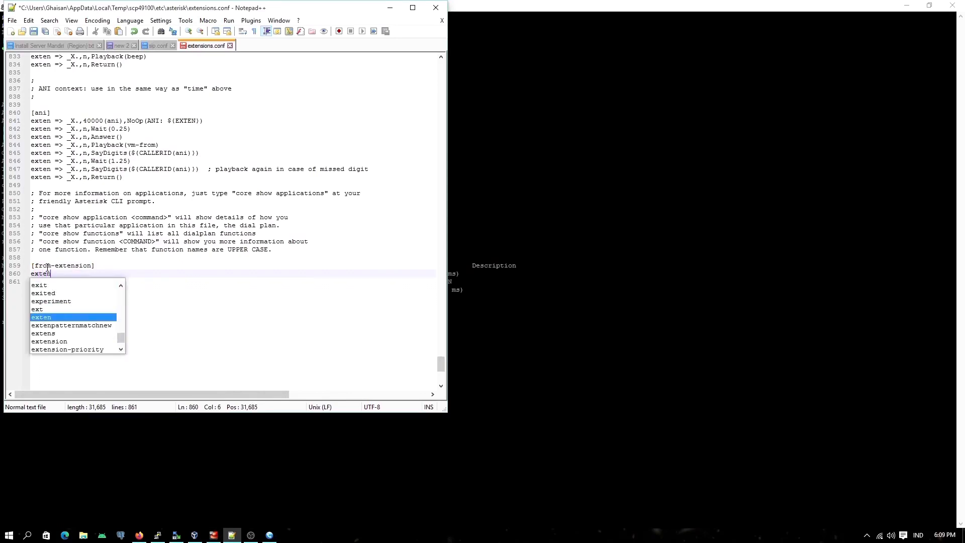
pyautogui.write('=')
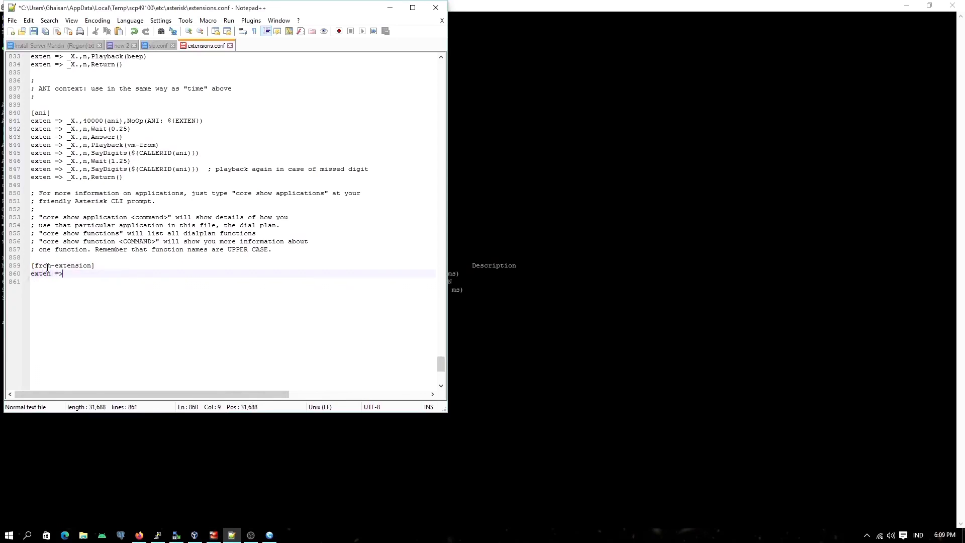
pyautogui.write('> _X.,1,No')
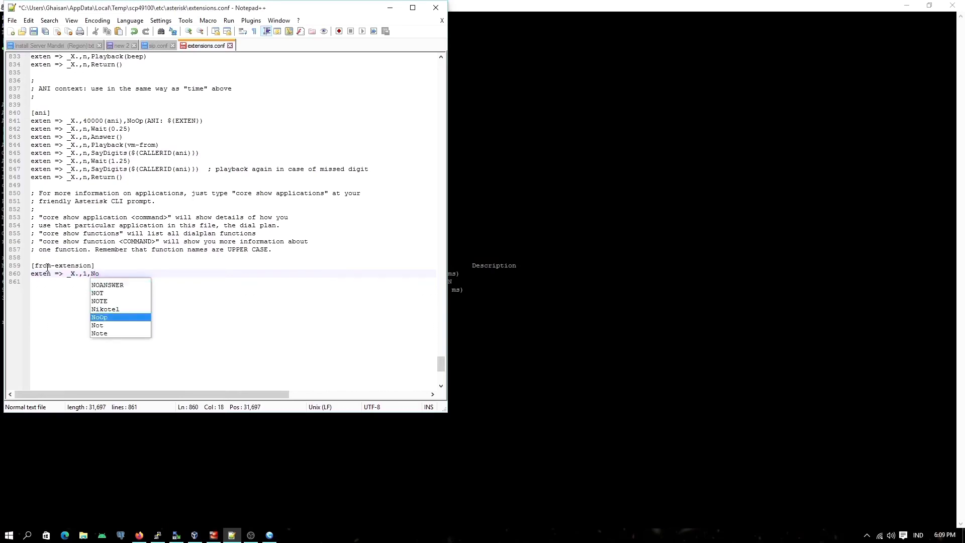
pyautogui.press('Return')
pyautogui.write('()')
pyautogui.write('======')
pyautogui.write('==== ')
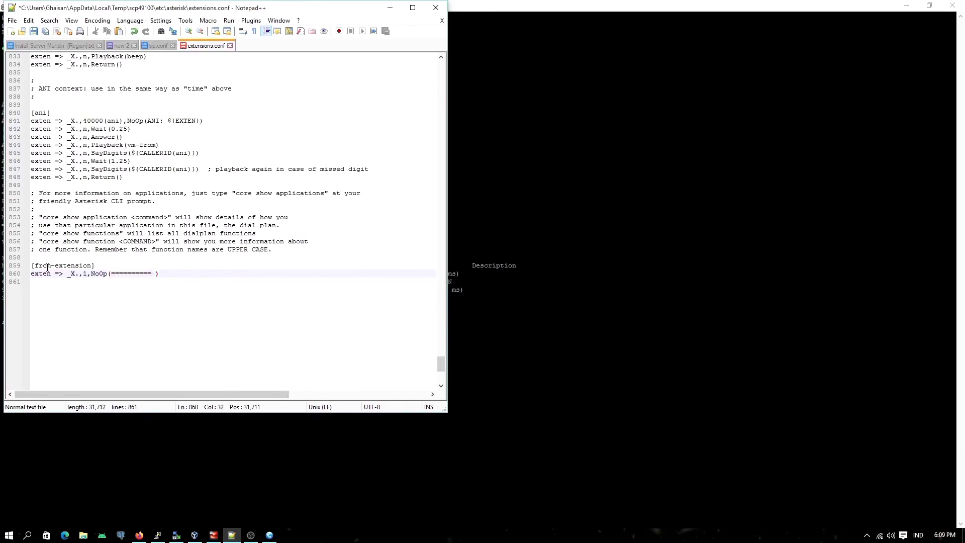
pyautogui.write('Test')
pyautogui.write(' Dial')
pyautogui.write(' via ')
pyautogui.write('G')
pyautogui.write('oIP')
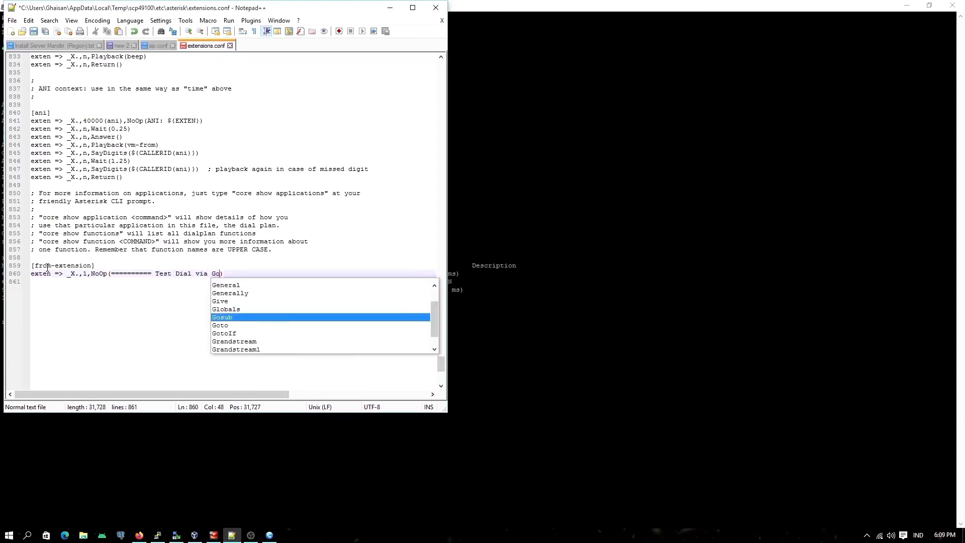
# Step: Add a second dialplan entry below the NoOp line as exten => _X.,2,Dial()
pyautogui.press('Return')
pyautogui.write('ex')
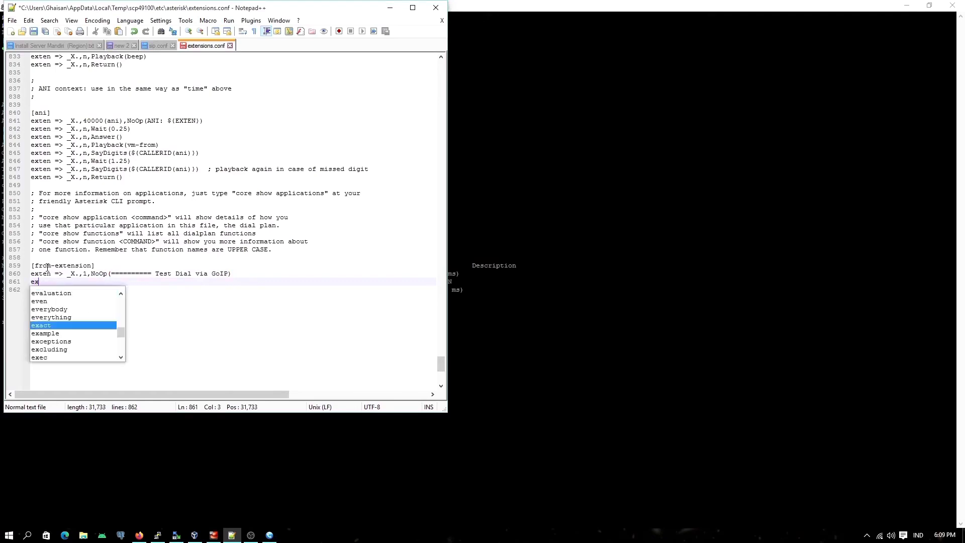
pyautogui.write('ten ')
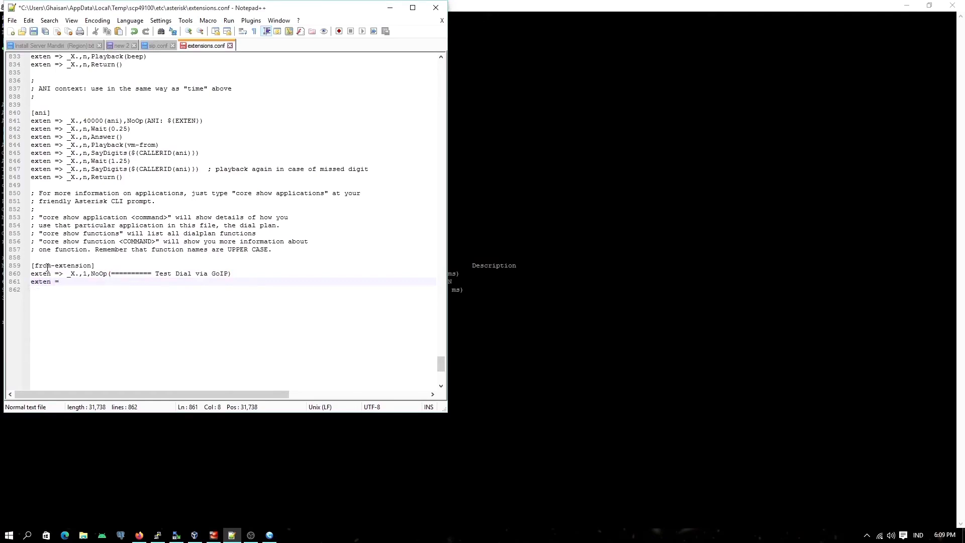
pyautogui.write('=> _')
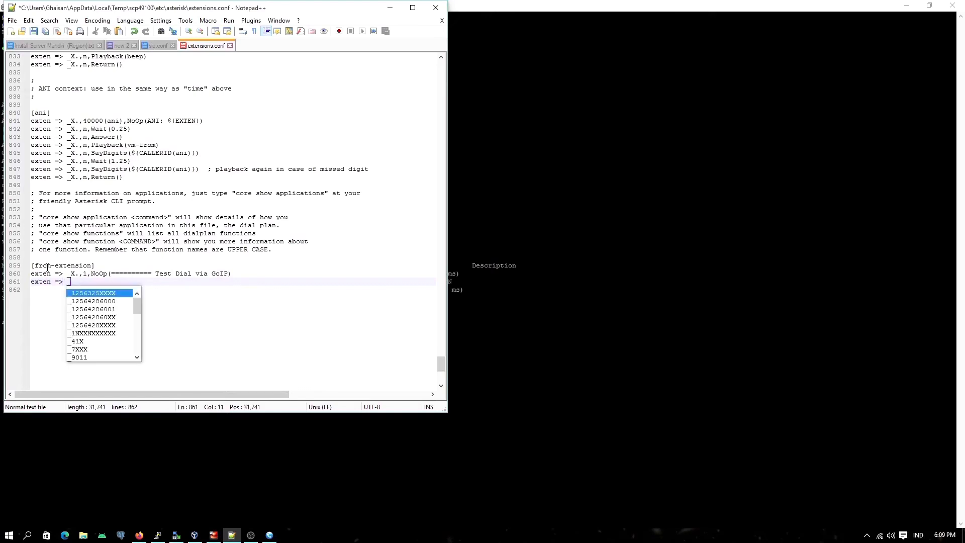
pyautogui.write('X')
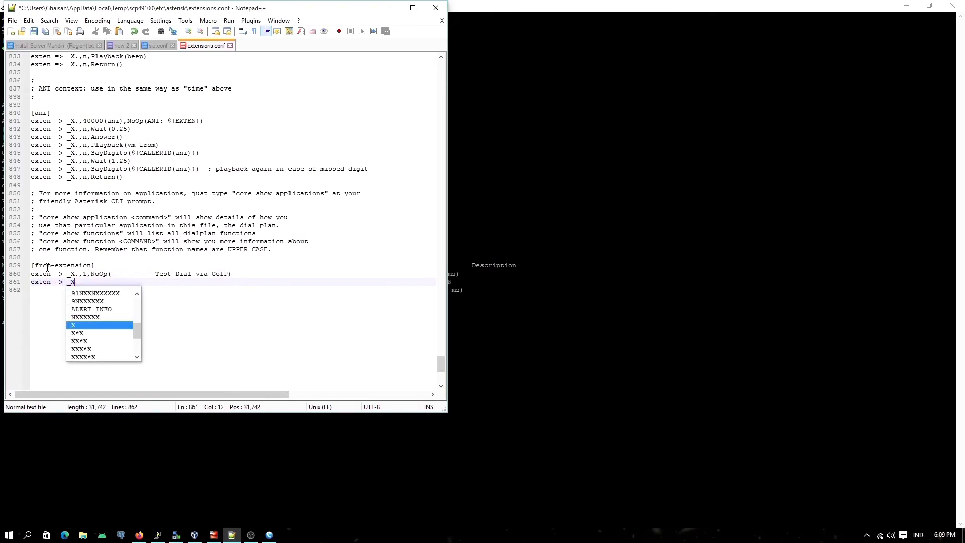
pyautogui.write('.')
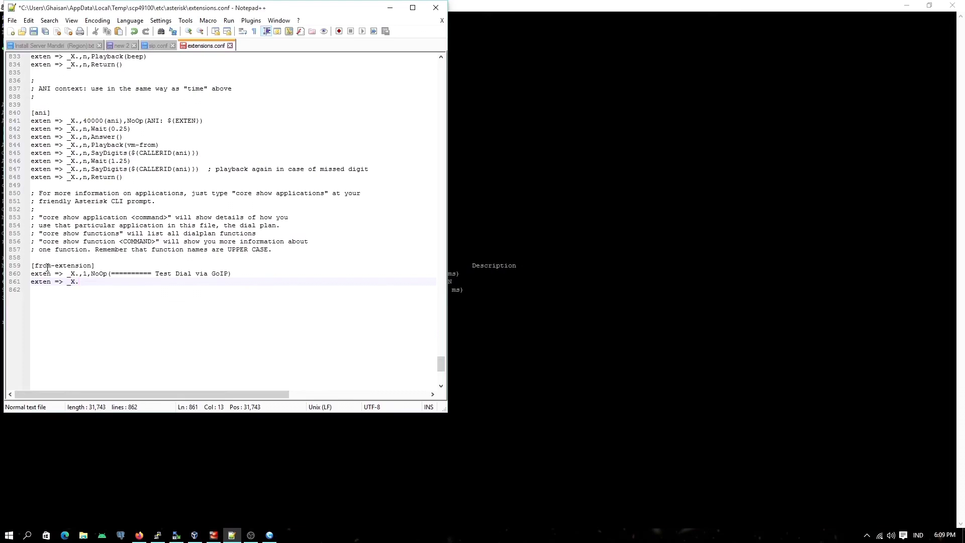
pyautogui.write(',2,Dial')
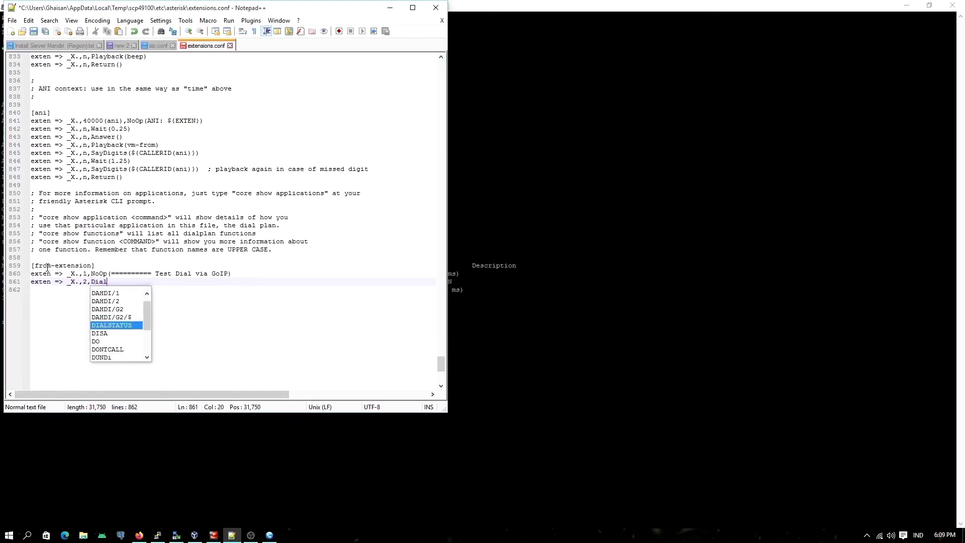
pyautogui.write('()')
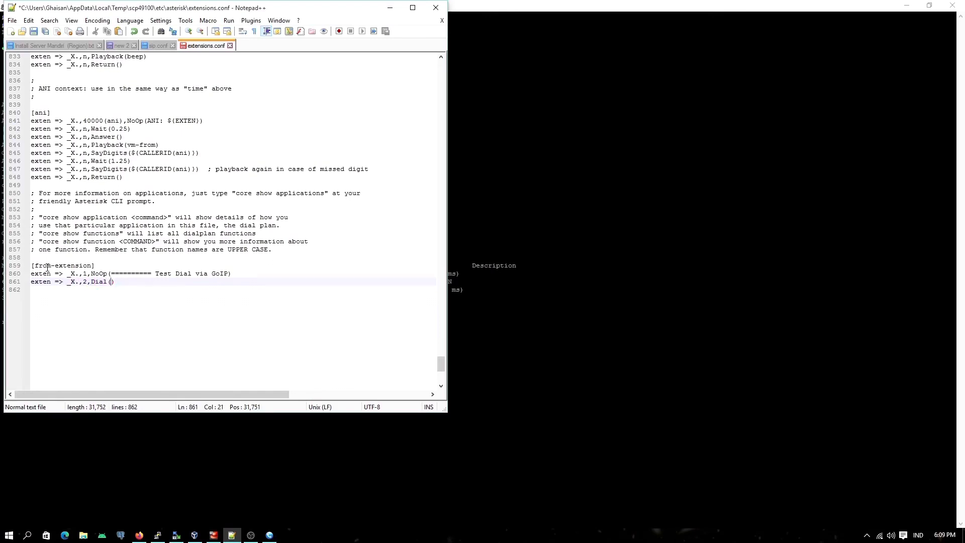
pyautogui.write('SIP')
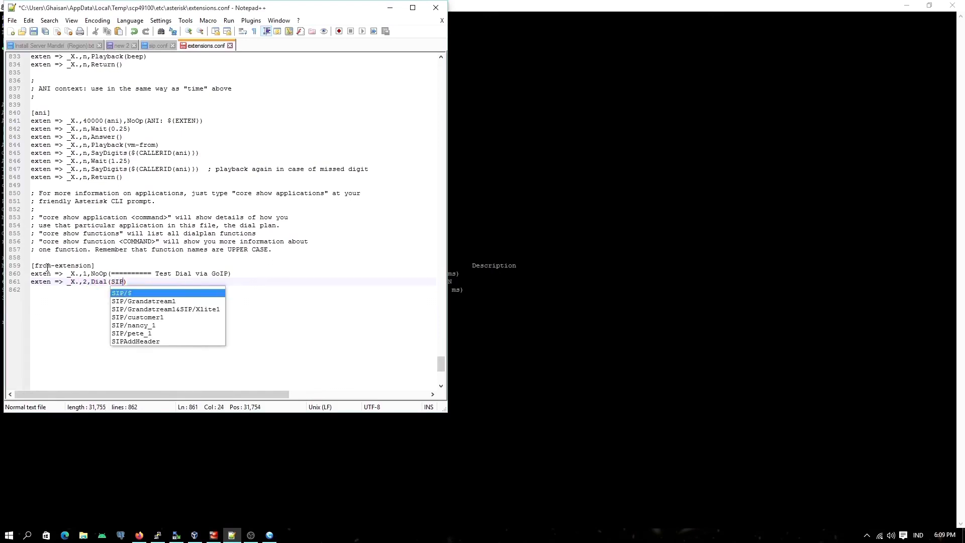
pyautogui.write('/0')
# Step: Enter SIP/9902/ inside the Dial parentheses to route calls through the GoIP peer
pyautogui.press('BackSpace')
pyautogui.write('9902/')
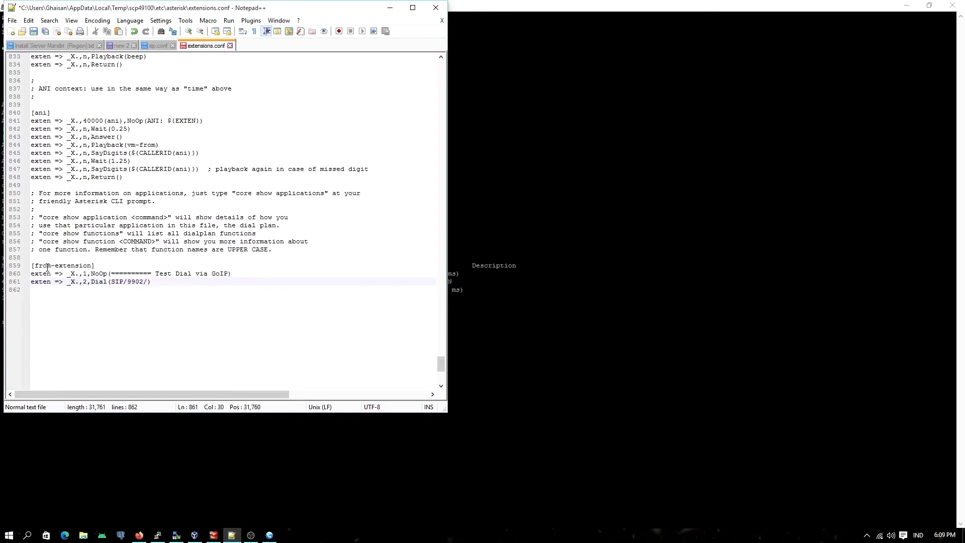
pyautogui.write('${EXSTEN')
# Step: Complete the Dial arguments with the dialed number variable ${EXTEN} and a timeout of 20
pyautogui.press('BackSpace')
pyautogui.press('BackSpace')
pyautogui.press('BackSpace')
pyautogui.press('BackSpace')
pyautogui.write('TEN')
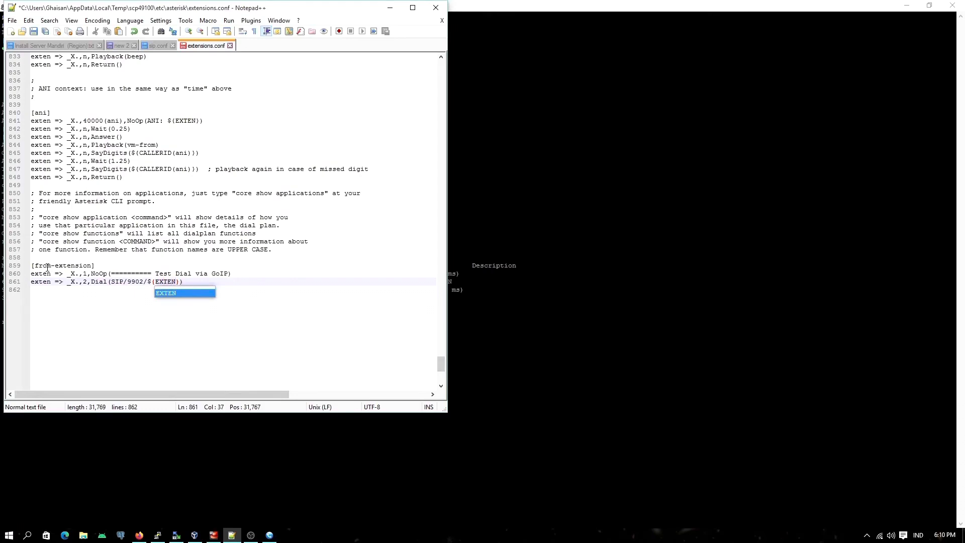
pyautogui.press('Right')
pyautogui.write(',')
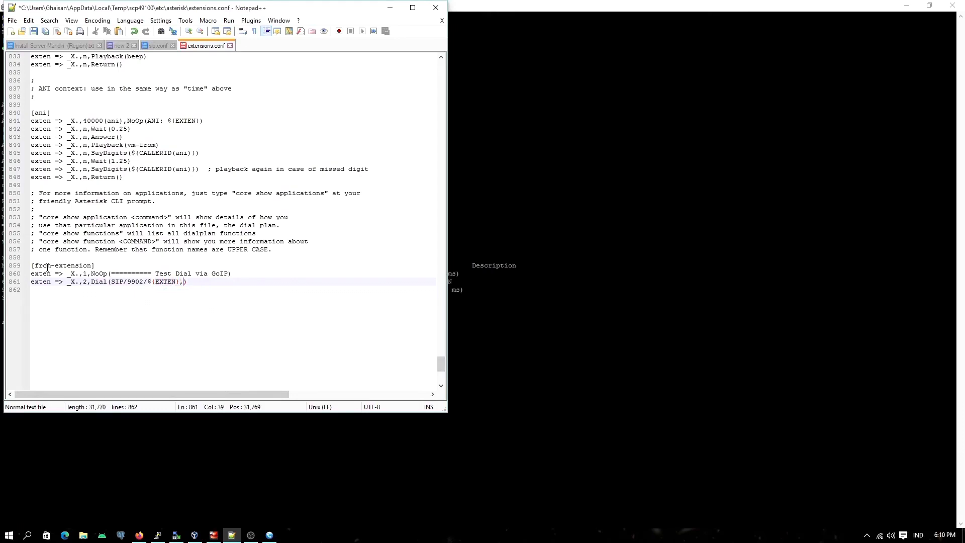
pyautogui.write('20')
# Step: Add the closing entry exten => _X.,n,Hangup() to the from-extension context and save extensions.conf
pyautogui.press('Return')
pyautogui.write('e')
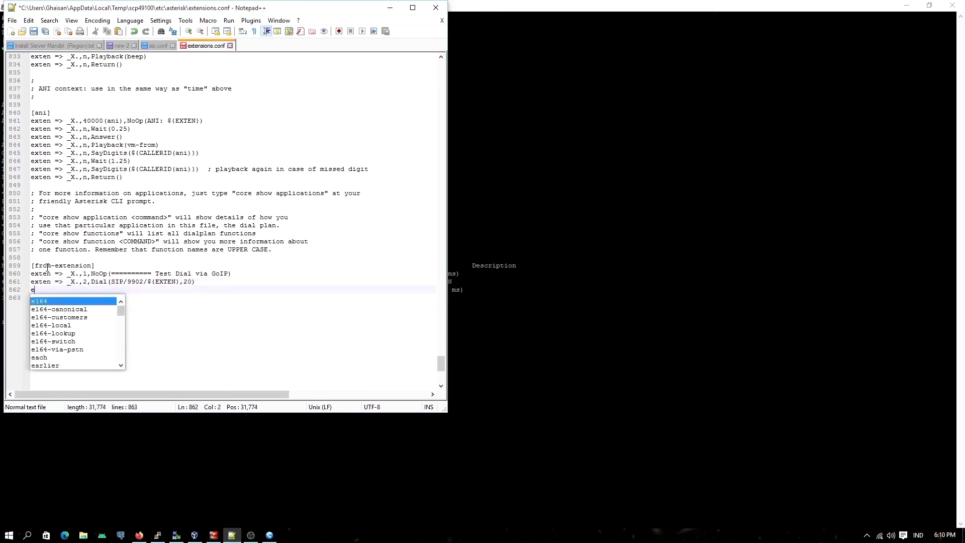
pyautogui.write('xten ')
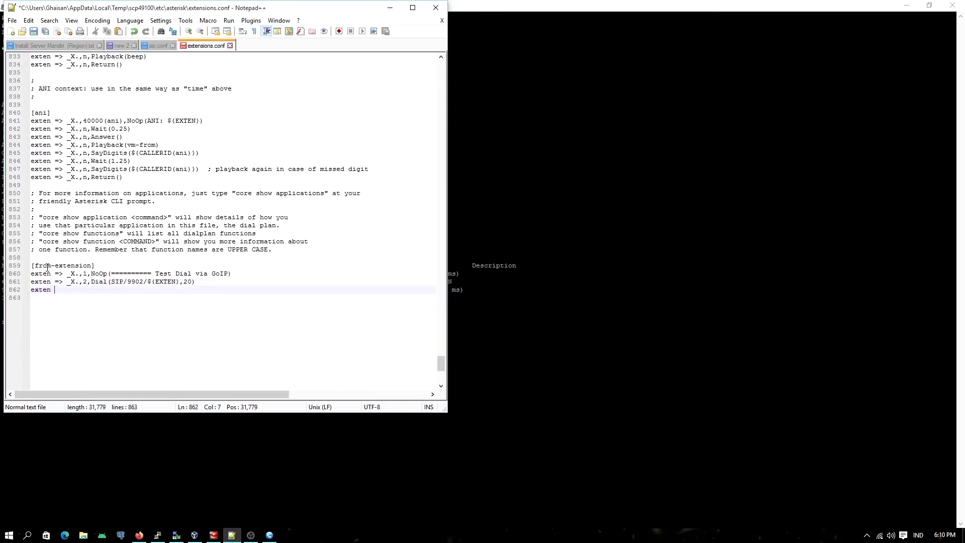
pyautogui.write('=> _Han')
pyautogui.press('BackSpace')
pyautogui.press('BackSpace')
pyautogui.write('X.,n')
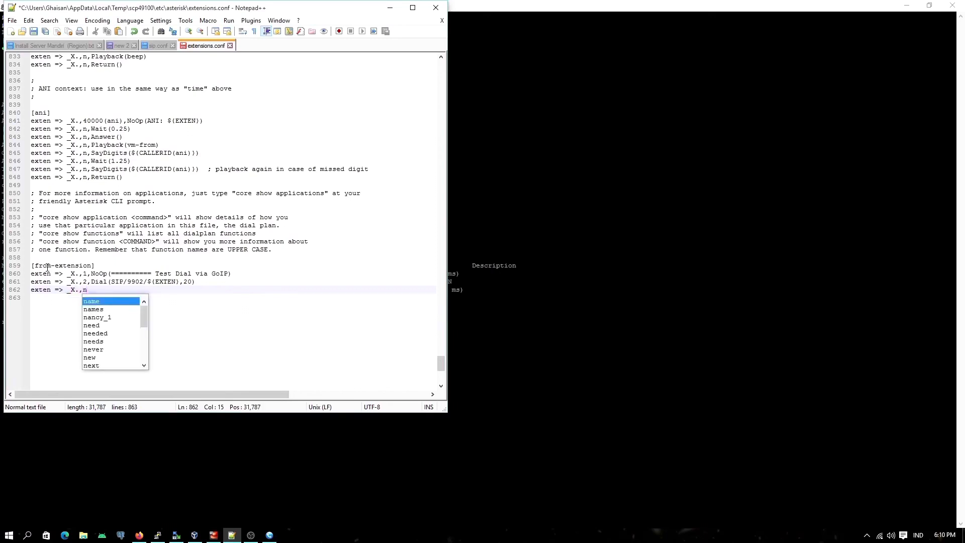
pyautogui.write(',H')
pyautogui.write('an')
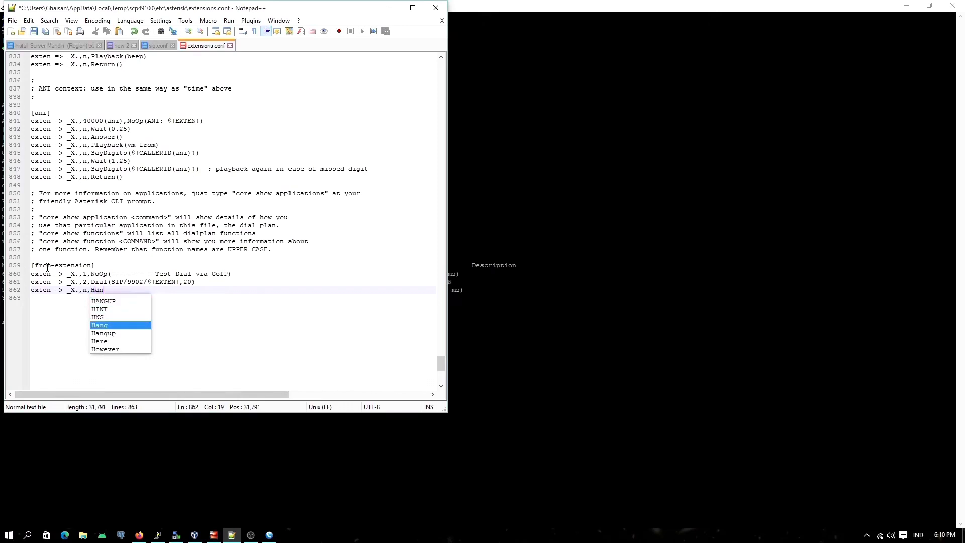
pyautogui.press('Down')
pyautogui.press('Return')
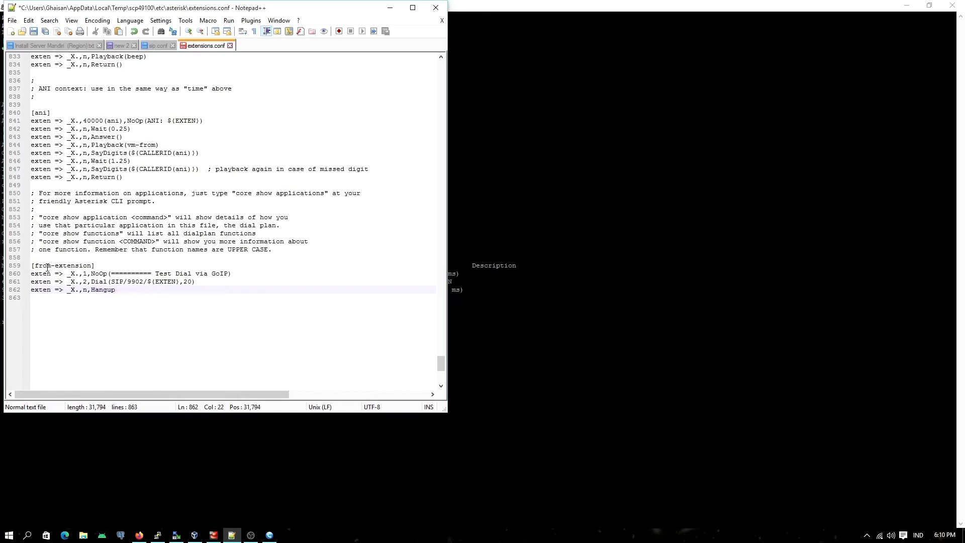
pyautogui.write('()')
pyautogui.press('Return')
pyautogui.hotkey('ctrl', 's')
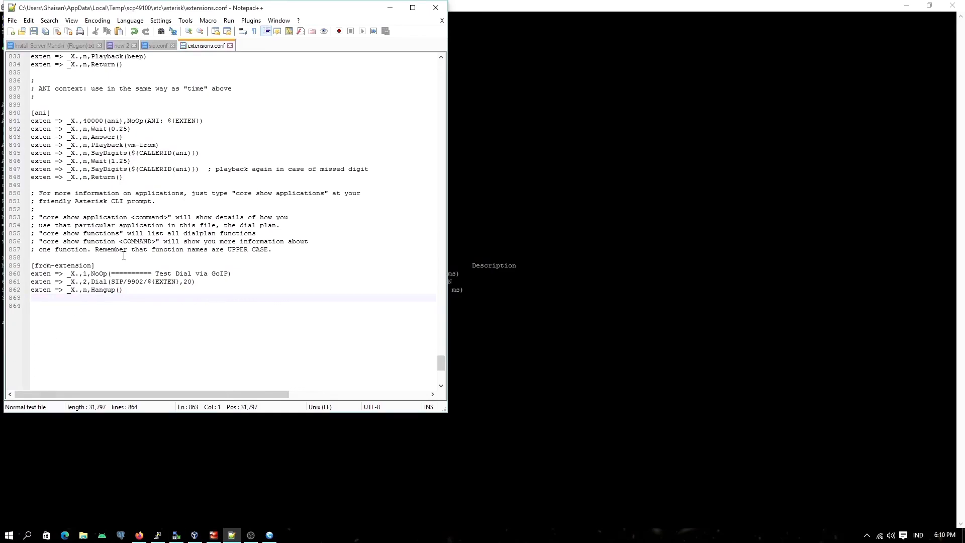
# Step: Return to the Asterisk console in PuTTY and run dialplan reload
pyautogui.click(390, 8)
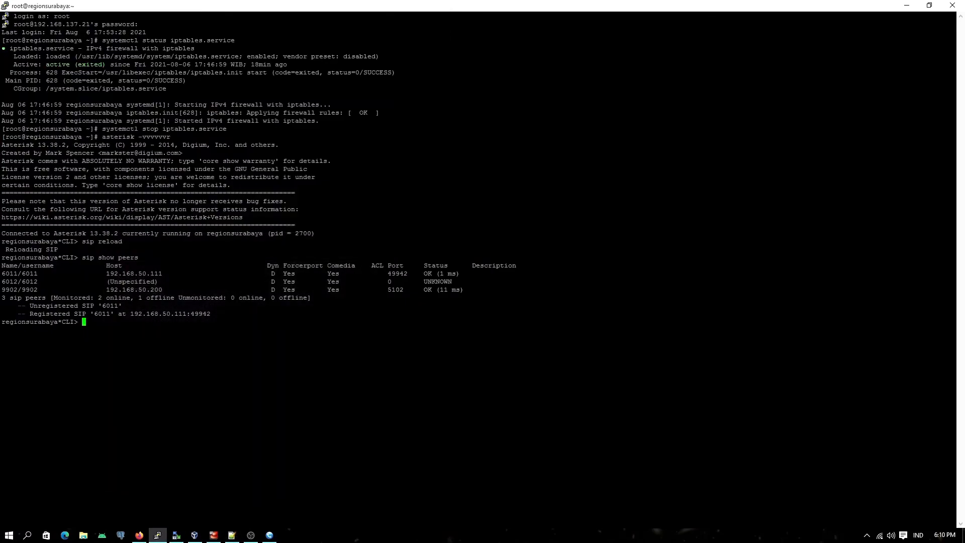
pyautogui.write('dialplan reload')
pyautogui.press('Return')
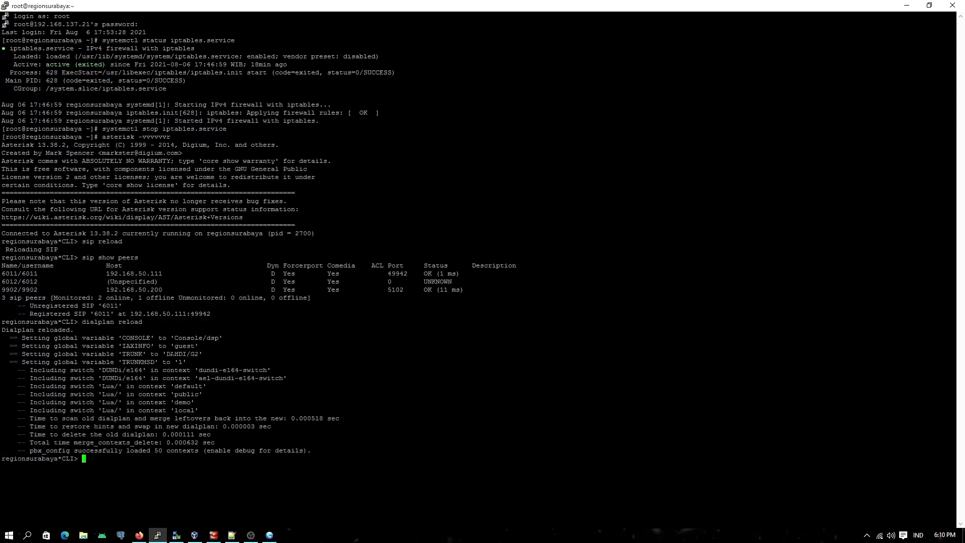
# Step: Run dialplan show from-extension and examine the NoOp, Dial and Hangup entries of the context
pyautogui.write('dialplan show from-extension')
pyautogui.press('Return')
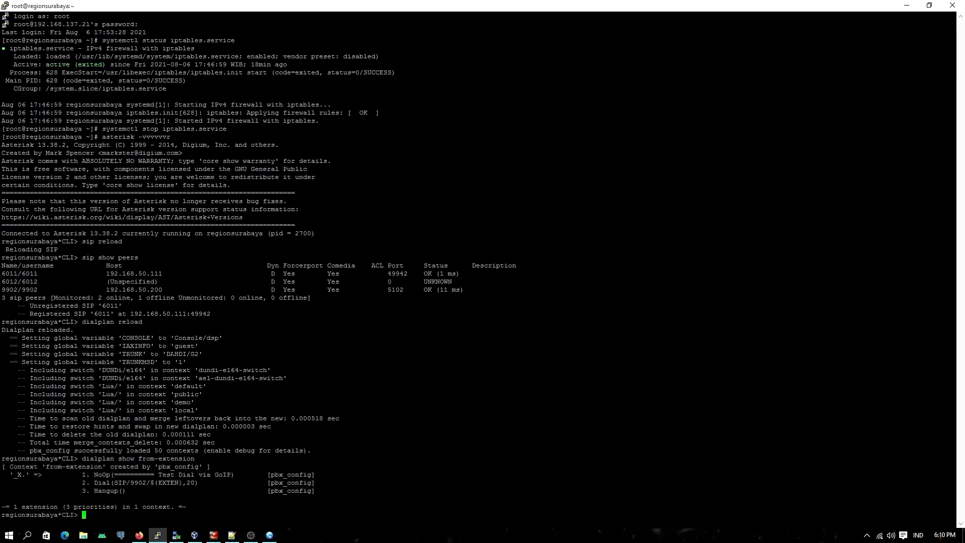
pyautogui.moveTo(4, 474); pyautogui.dragTo(193, 492)
pyautogui.click(193, 493)
# Step: Switch to the MicroSIP softphone registered as extension 6011
pyautogui.click(270, 534)
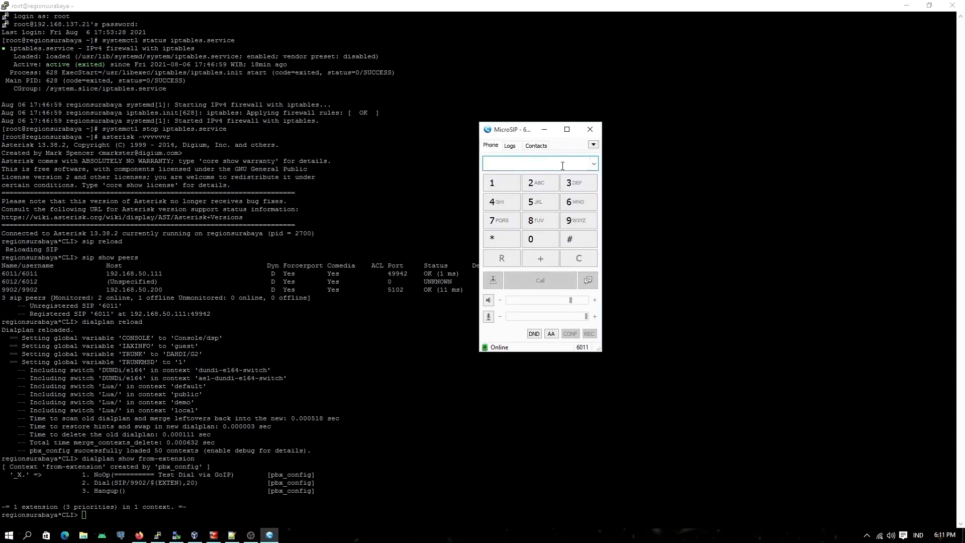
pyautogui.write('0')
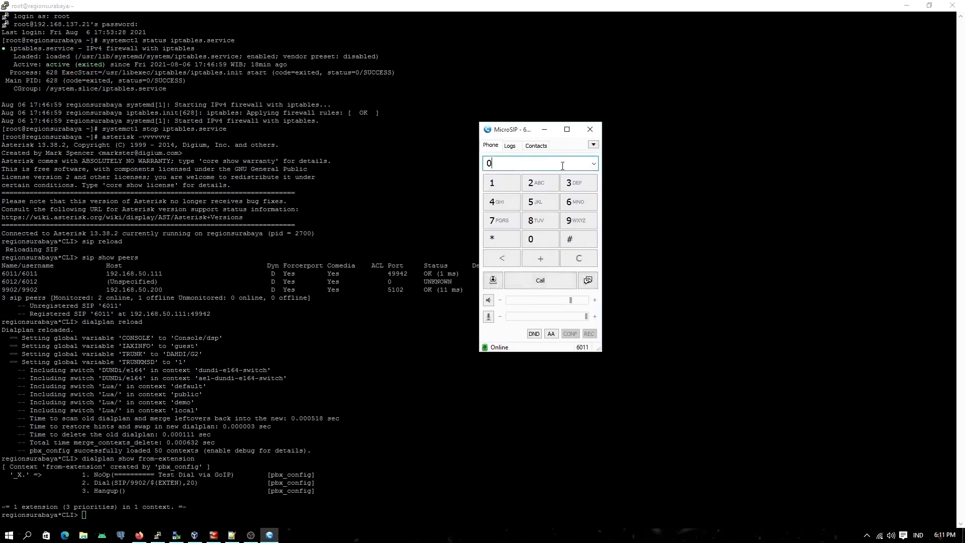
pyautogui.write('8575')
pyautogui.press('BackSpace')
pyautogui.press('BackSpace')
pyautogui.press('BackSpace')
pyautogui.press('BackSpace')
pyautogui.press('BackSpace')
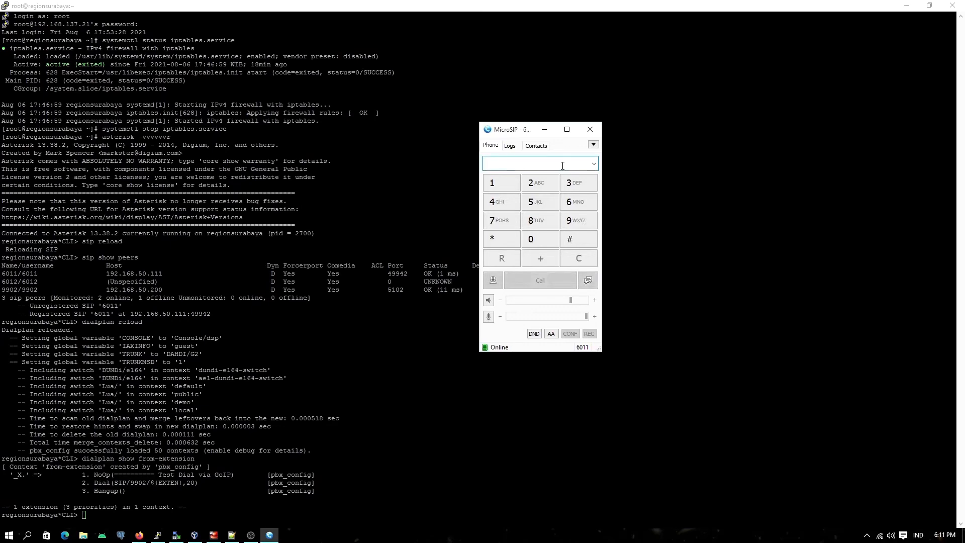
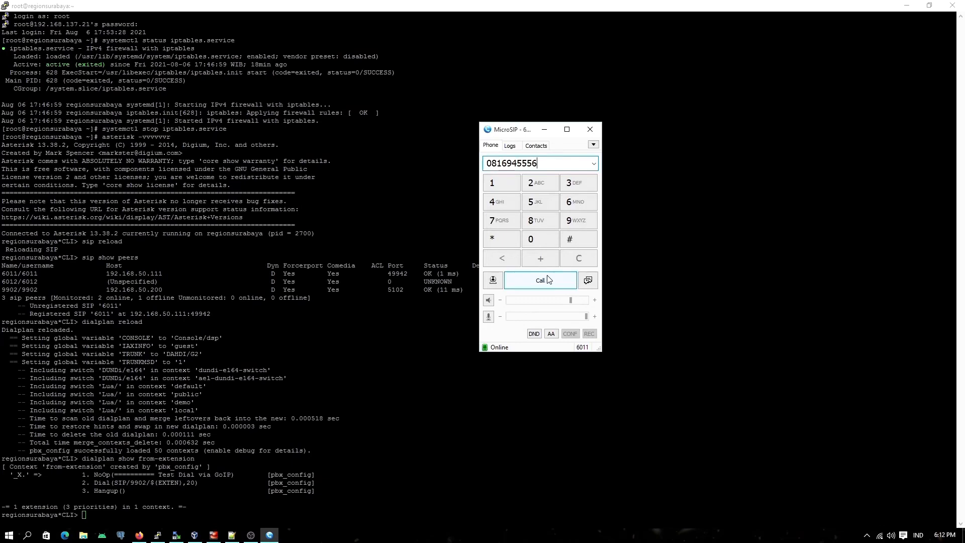
# Step: Enter the test mobile phone number and call it through the GoIP from extension 6011
pyautogui.click(547, 281)
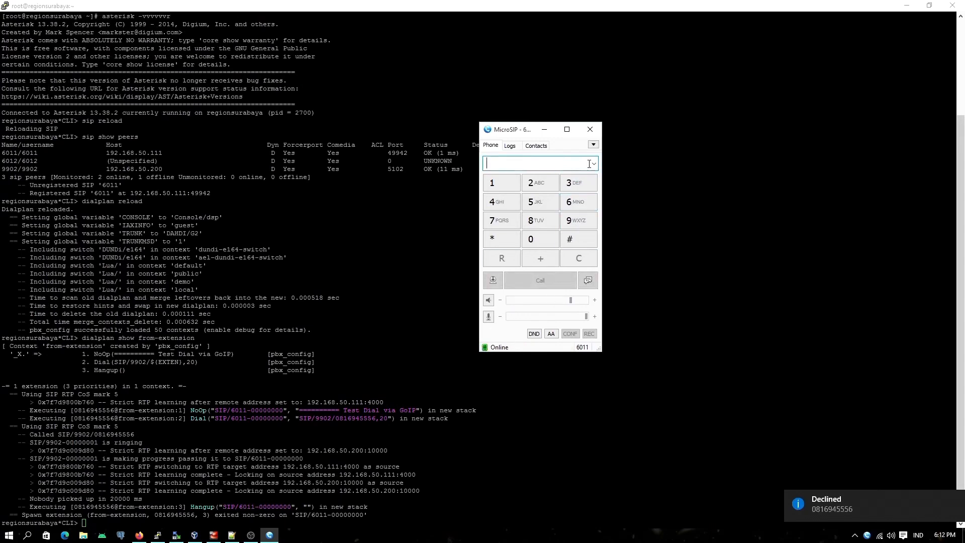
# Step: Dial the same test mobile number a second time from extension 6011, and end the call once it has been answered
pyautogui.click(535, 241)
pyautogui.click(535, 217)
pyautogui.click(502, 183)
pyautogui.click(578, 202)
pyautogui.click(578, 220)
pyautogui.click(500, 207)
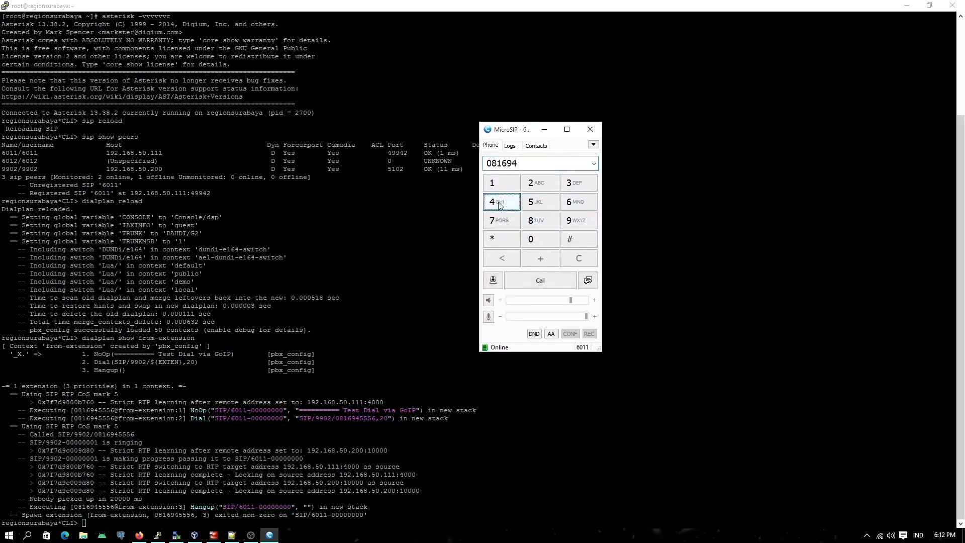
pyautogui.click(532, 202)
pyautogui.click(532, 203)
pyautogui.click(532, 202)
pyautogui.click(577, 201)
pyautogui.click(546, 284)
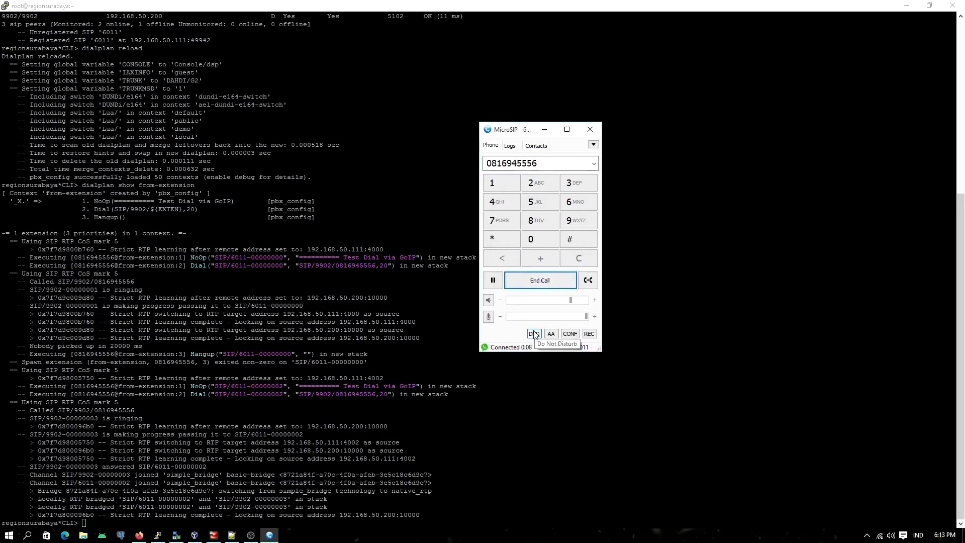
pyautogui.click(544, 282)
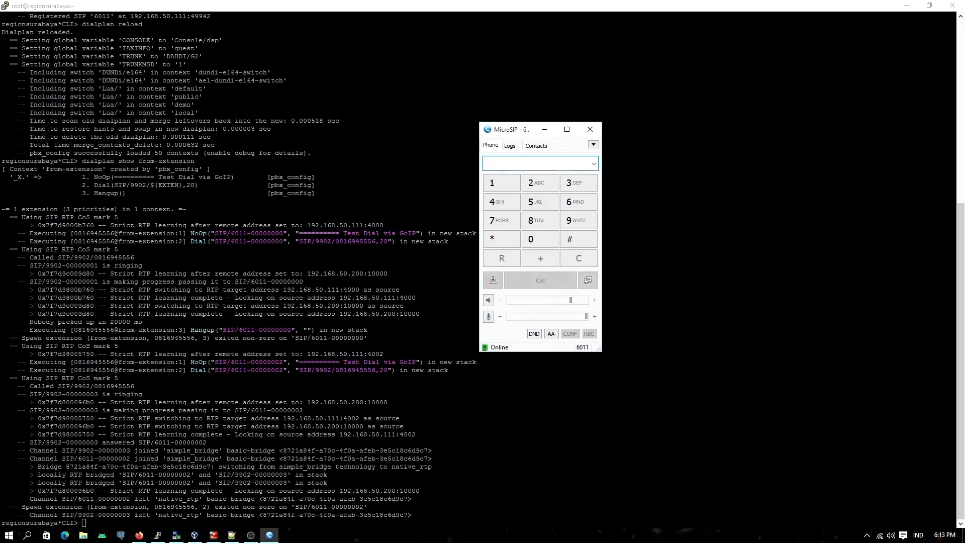
# Step: Show sip.conf in Notepad++ alongside MicroSIP and check the 6011 account settings, closing them without saving
pyautogui.click(231, 535)
pyautogui.moveTo(35, 265); pyautogui.dragTo(91, 266)
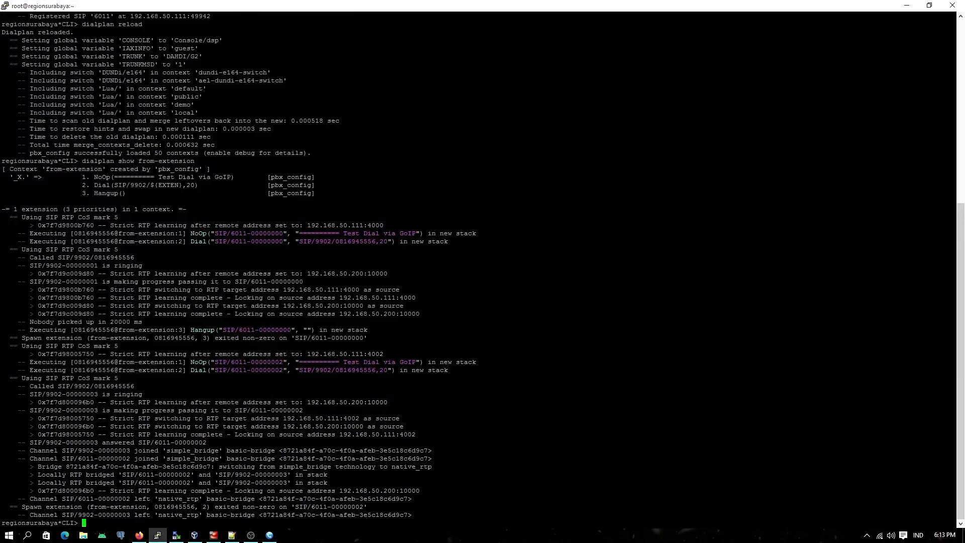
pyautogui.click(270, 534)
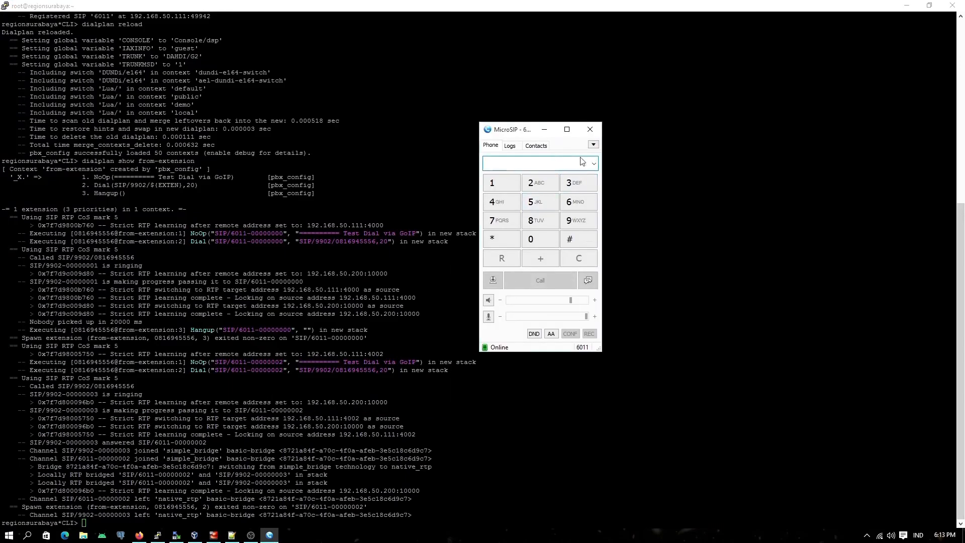
pyautogui.click(231, 534)
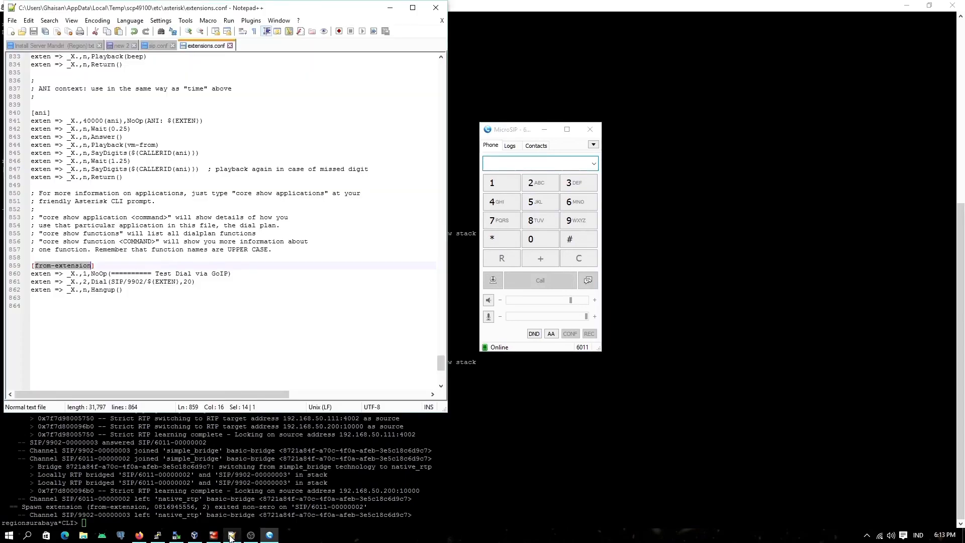
pyautogui.click(158, 45)
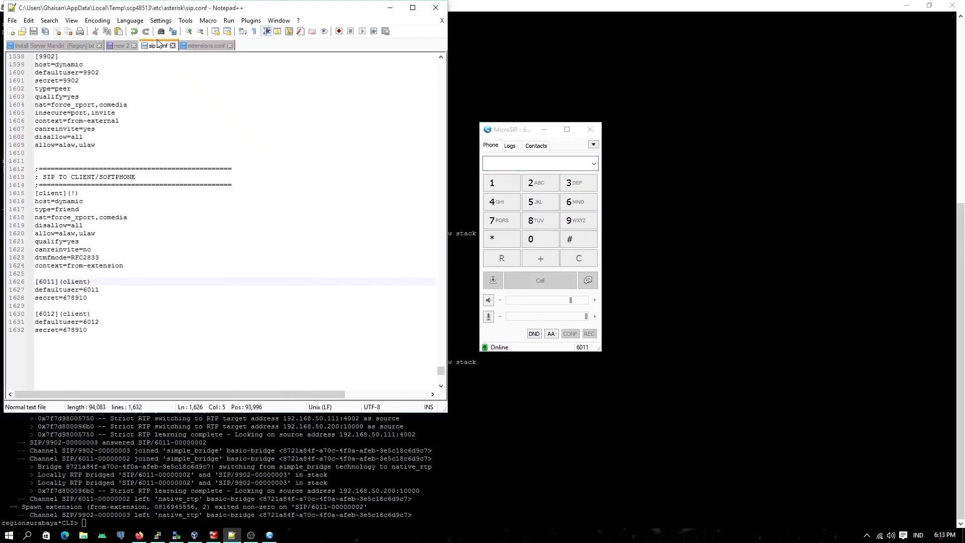
pyautogui.click(593, 145)
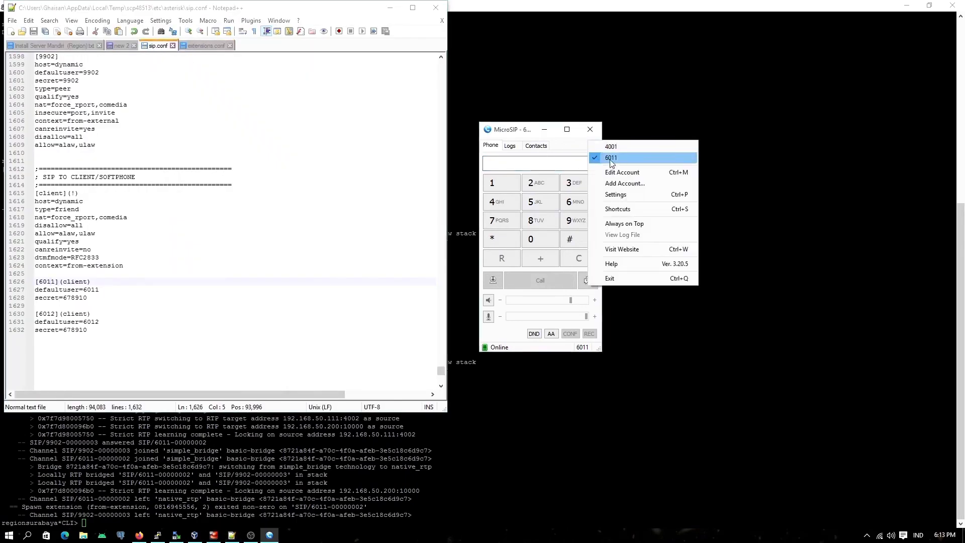
pyautogui.click(610, 172)
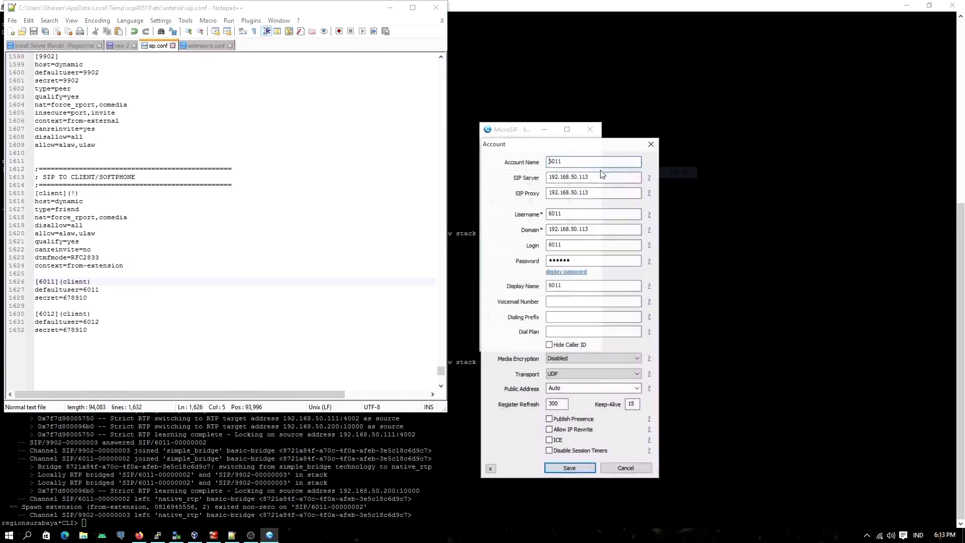
pyautogui.click(615, 468)
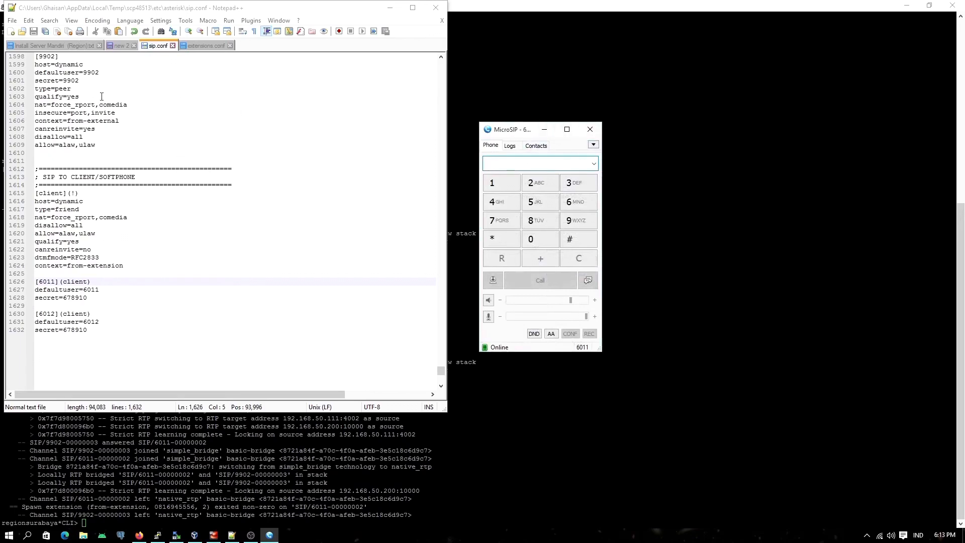
# Step: Examine in sip.conf how peer 6011 uses the client template and its from-extension context
pyautogui.click(47, 281)
pyautogui.doubleClick(46, 281)
pyautogui.doubleClick(59, 265)
pyautogui.moveTo(68, 265); pyautogui.dragTo(119, 266)
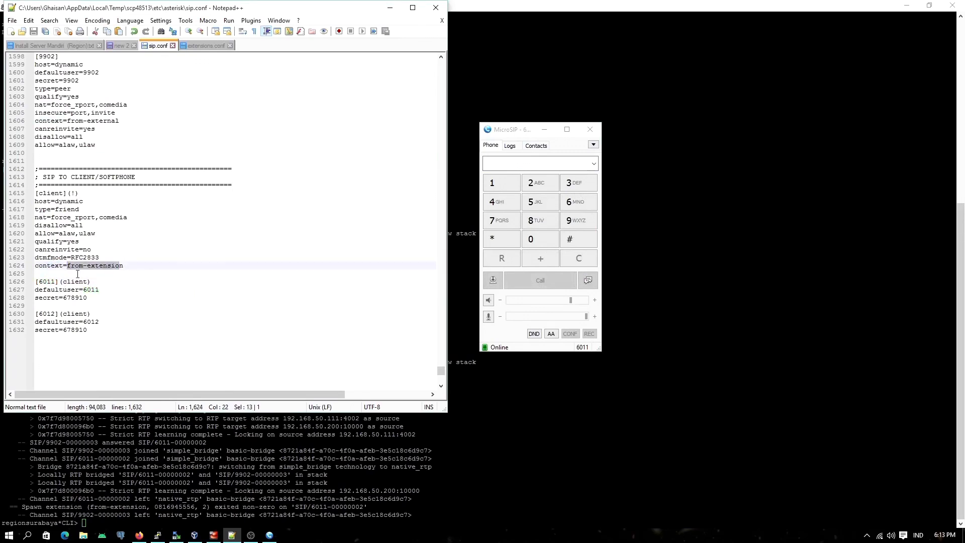
pyautogui.doubleClick(75, 281)
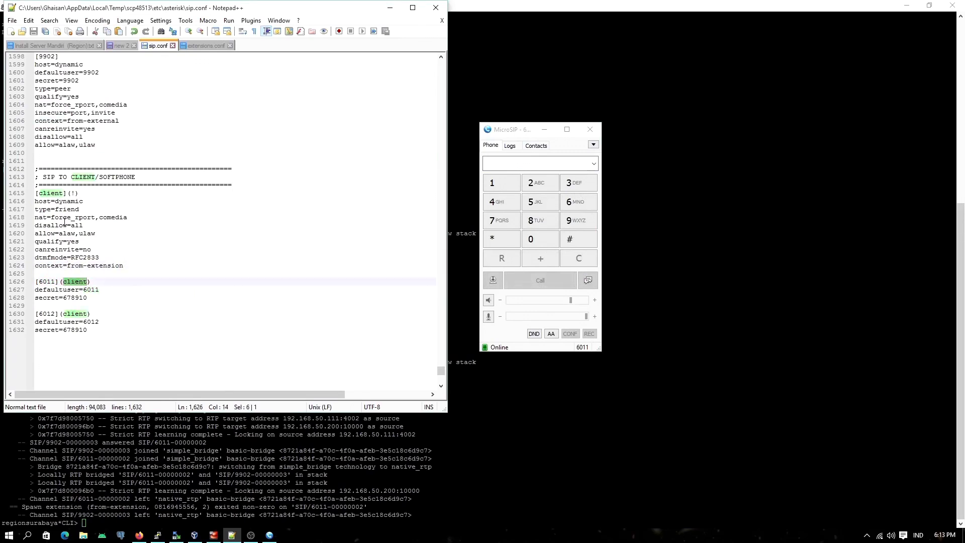
pyautogui.moveTo(69, 265); pyautogui.dragTo(135, 267)
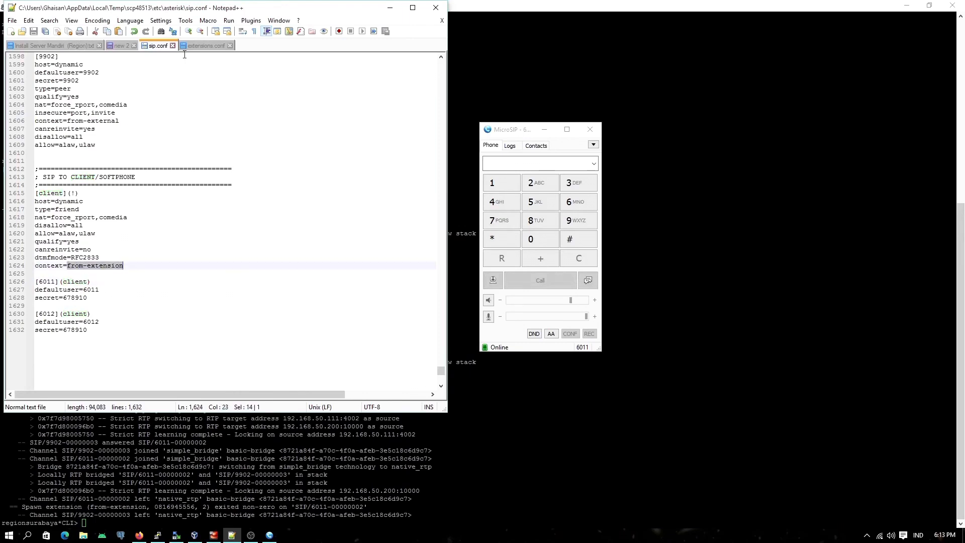
# Step: Examine the from-extension context in extensions.conf: the _X. pattern, priority 1, NoOp, and the Dial entry's SIP/9902 target
pyautogui.click(205, 46)
pyautogui.click(35, 267)
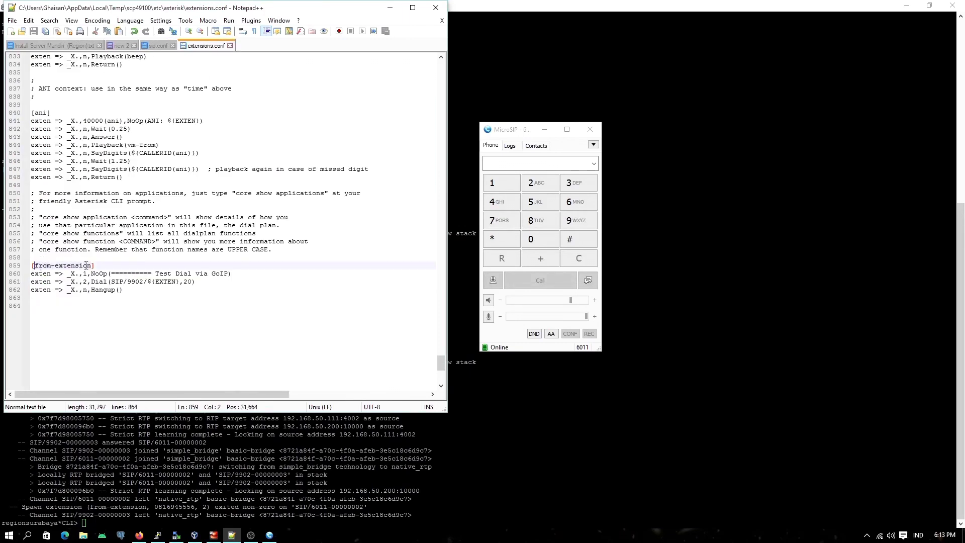
pyautogui.doubleClick(68, 272)
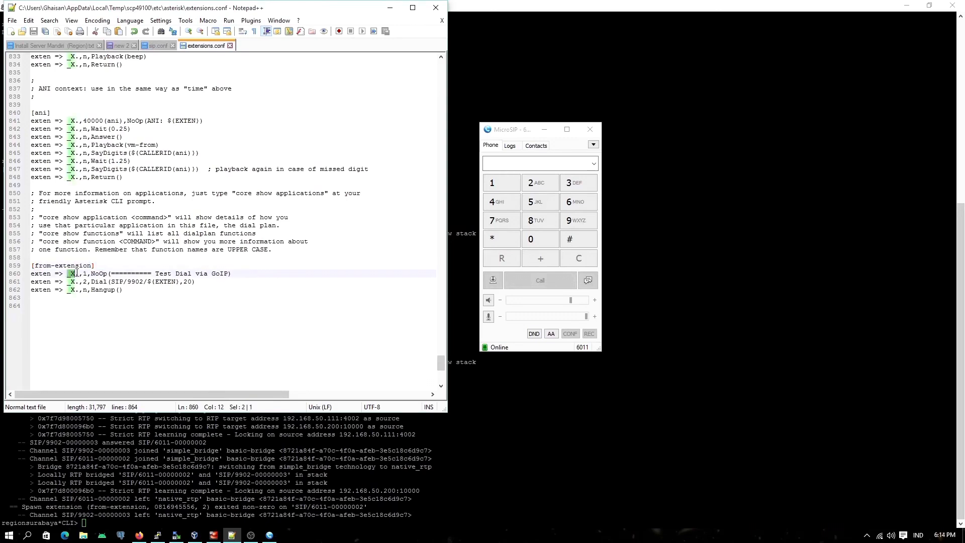
pyautogui.click(78, 273)
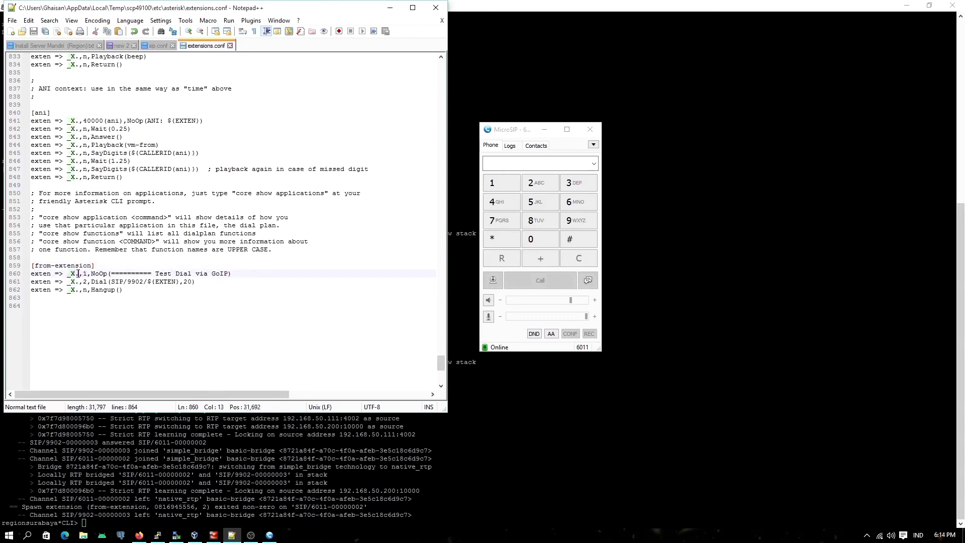
pyautogui.doubleClick(85, 273)
pyautogui.doubleClick(95, 274)
pyautogui.doubleClick(95, 281)
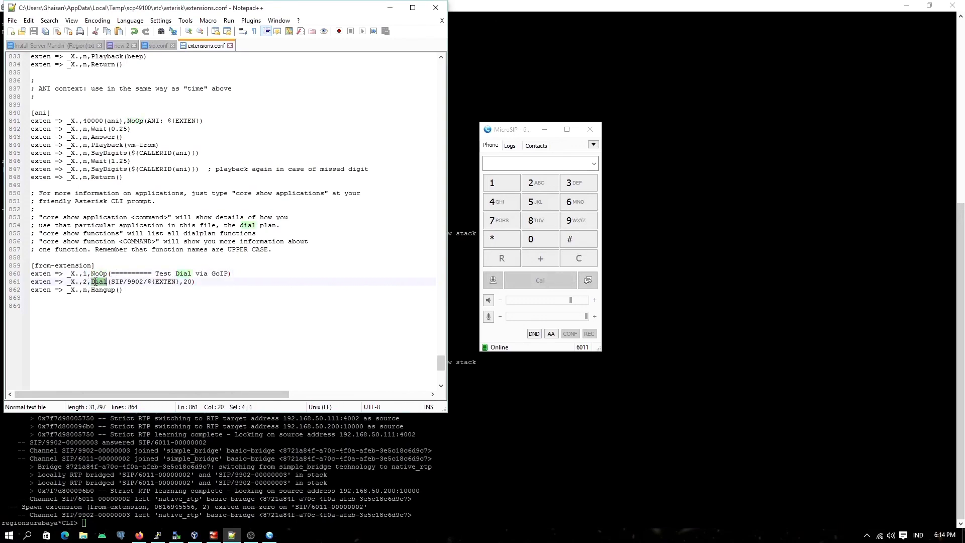
pyautogui.doubleClick(116, 281)
pyautogui.doubleClick(135, 281)
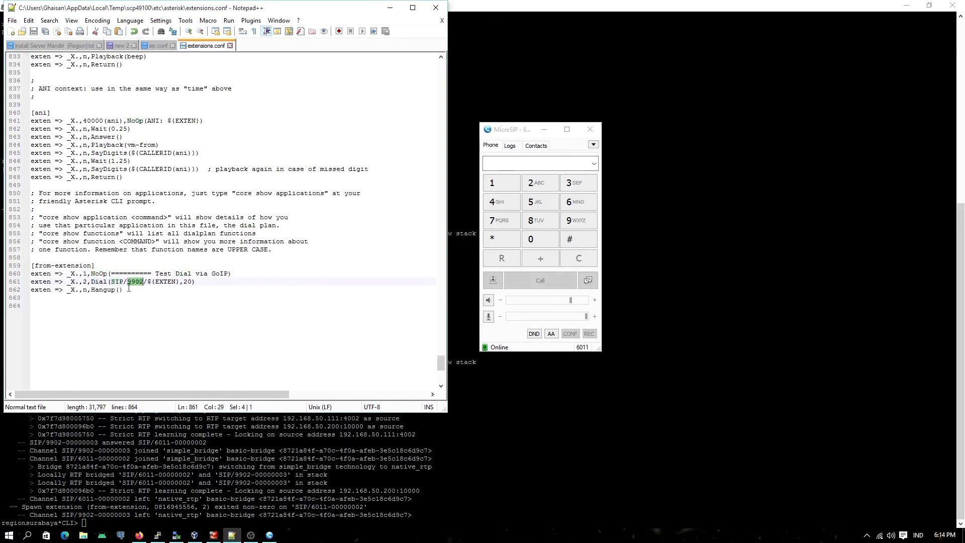
# Step: Check the 9902 peer under the SIP TO GoIP section of sip.conf
pyautogui.click(160, 46)
pyautogui.doubleClick(47, 55)
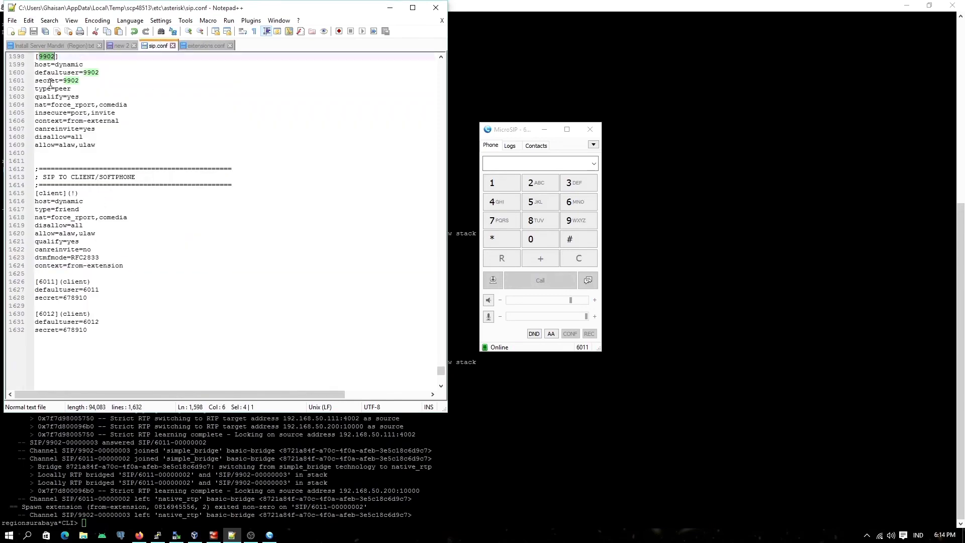
pyautogui.scroll(3, 53, 93)
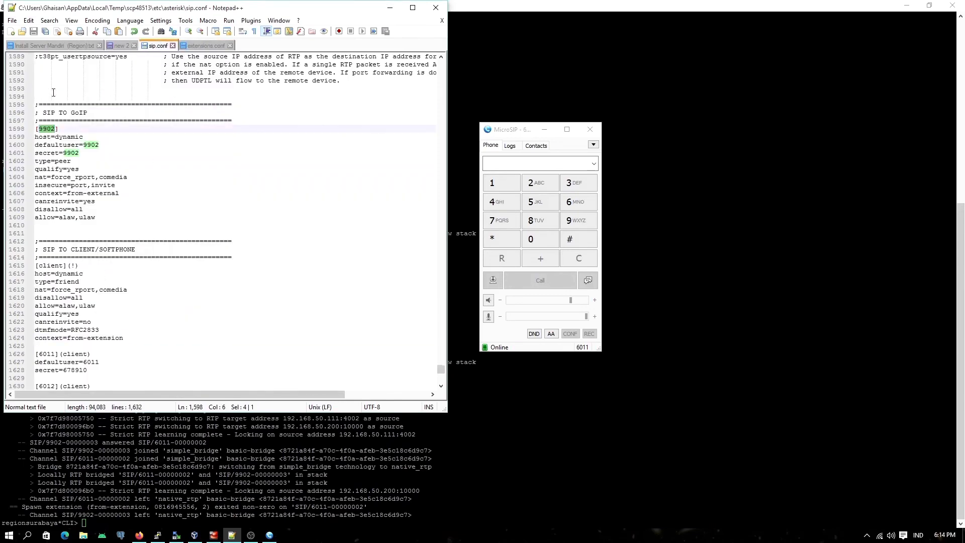
# Step: Review the ${EXTEN} variable, the timeout of 20 and the Hangup entry in extensions.conf, and minimize Notepad++
pyautogui.click(206, 45)
pyautogui.doubleClick(172, 281)
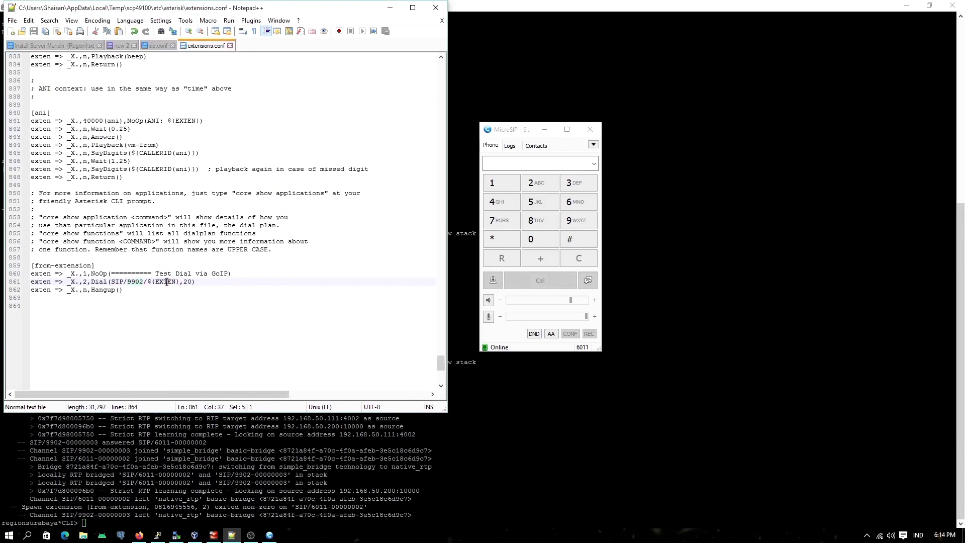
pyautogui.doubleClick(188, 281)
pyautogui.click(90, 289)
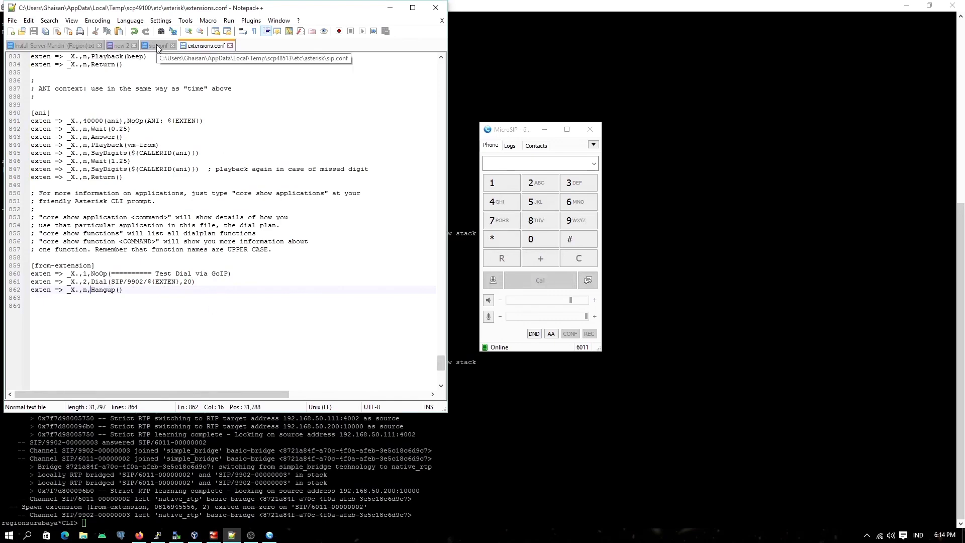
pyautogui.click(387, 9)
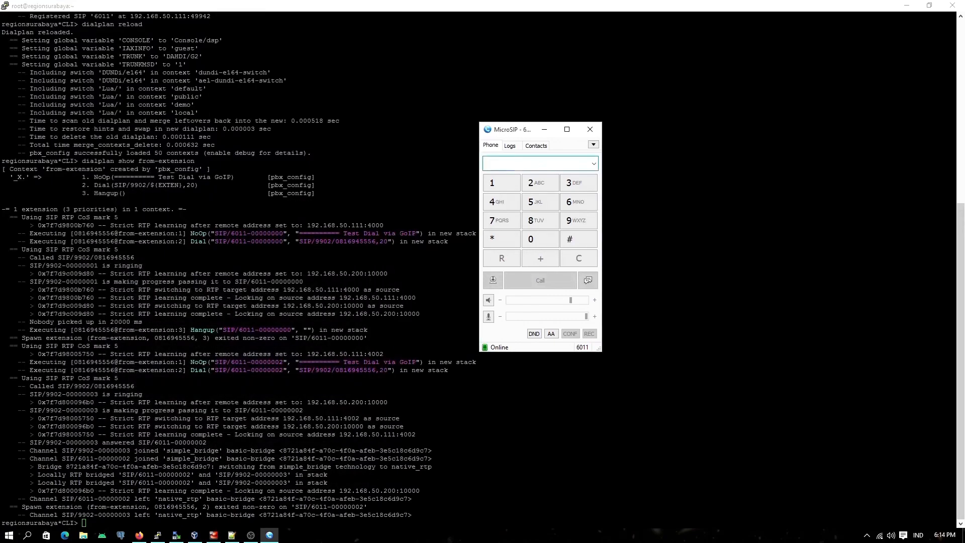
# Step: Bring up the GoIP status summary in Firefox and call the test mobile number from MicroSIP over it
pyautogui.click(139, 534)
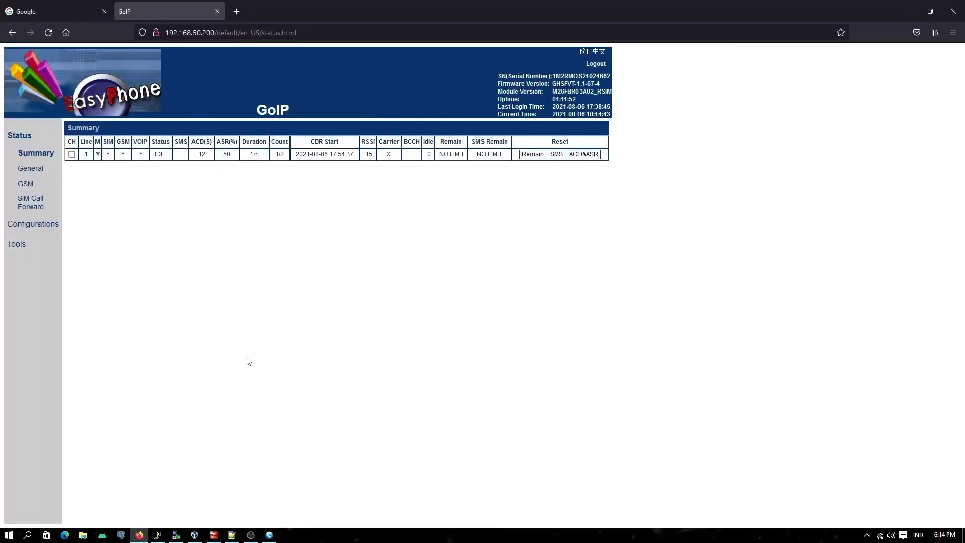
pyautogui.click(269, 534)
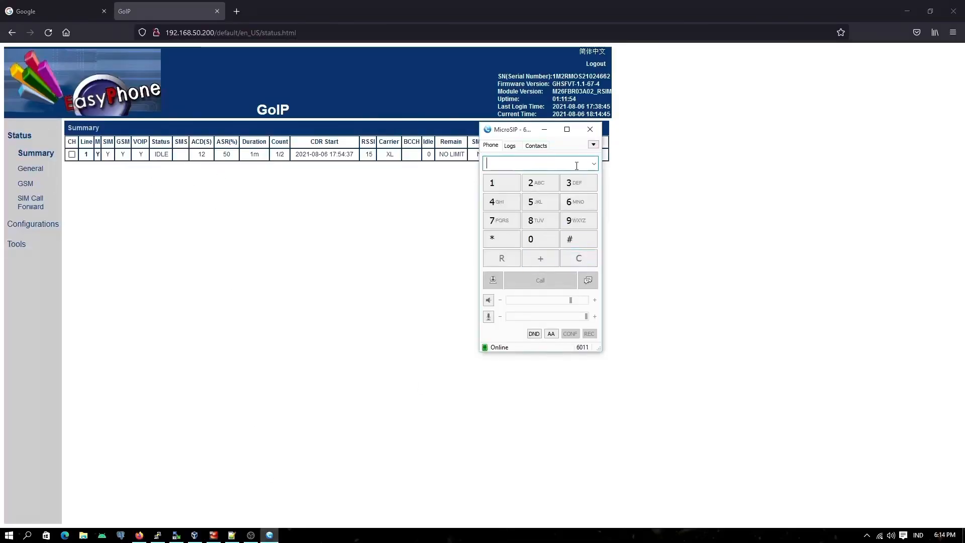
pyautogui.click(540, 239)
pyautogui.click(541, 230)
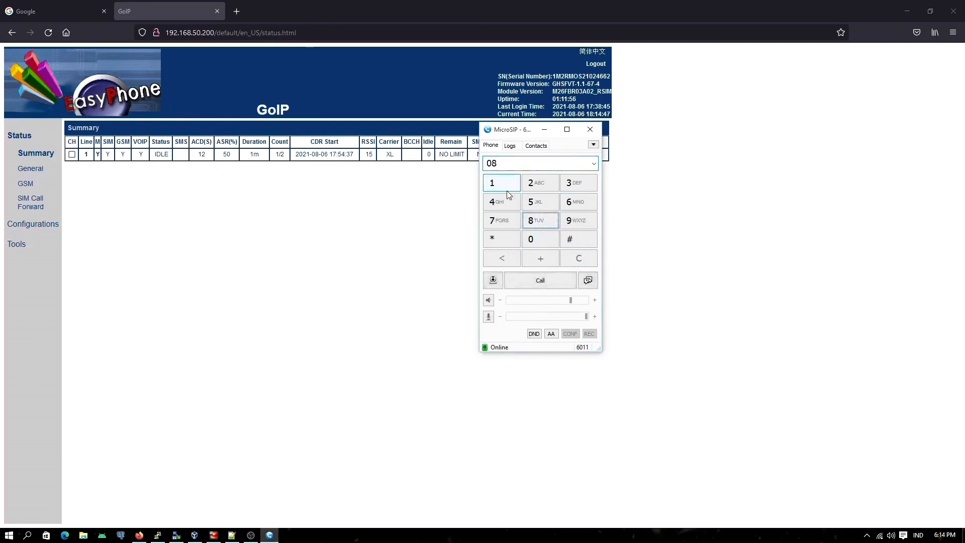
pyautogui.click(499, 184)
pyautogui.click(575, 201)
pyautogui.click(575, 220)
pyautogui.click(500, 201)
pyautogui.doubleClick(530, 202)
pyautogui.click(531, 203)
pyautogui.click(575, 202)
pyautogui.click(542, 280)
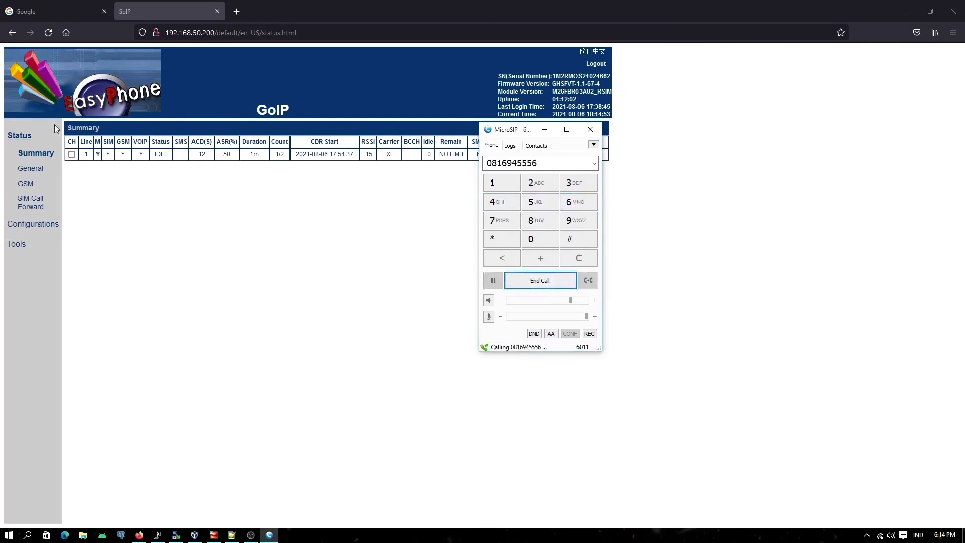
# Step: Reload the GoIP summary page to check the status of line 1 for the test call
pyautogui.click(49, 34)
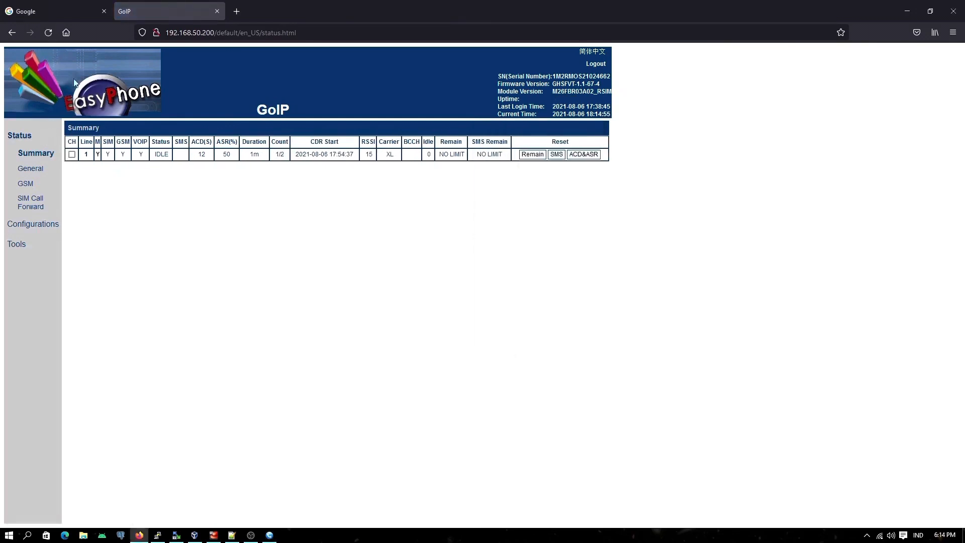
pyautogui.click(48, 33)
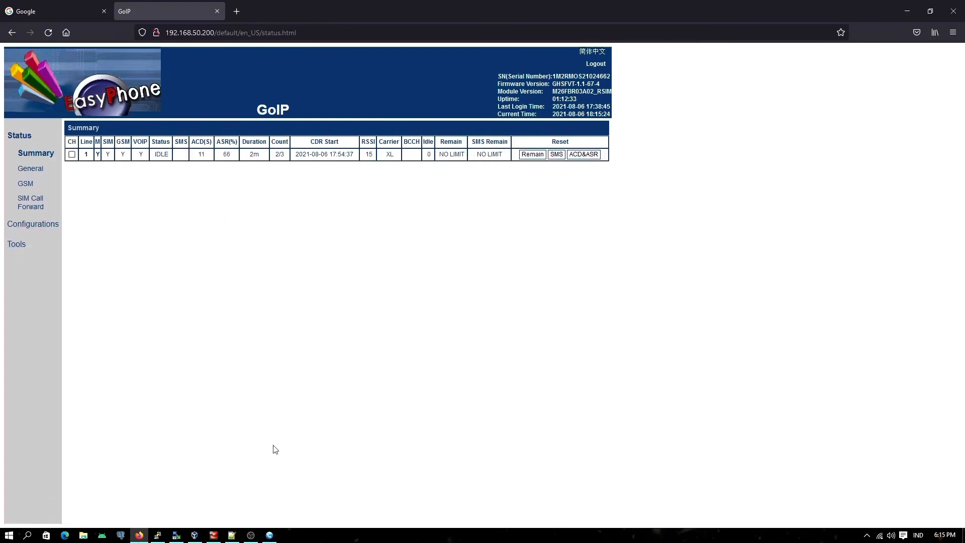
# Step: Arrange MicroSIP and Notepad++ side by side below the GoIP summary table, and check sip.conf before returning to extensions.conf
pyautogui.click(271, 536)
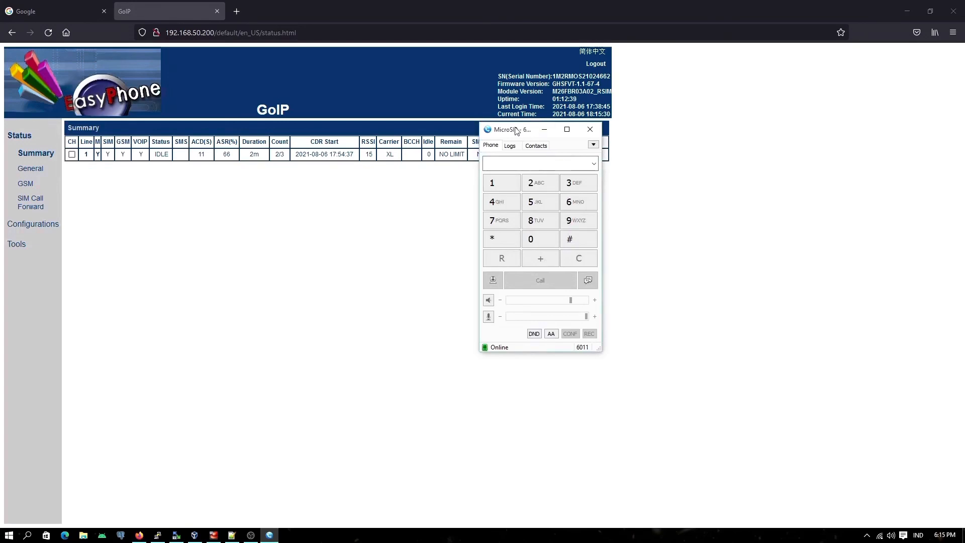
pyautogui.moveTo(514, 131); pyautogui.dragTo(789, 167)
pyautogui.click(232, 535)
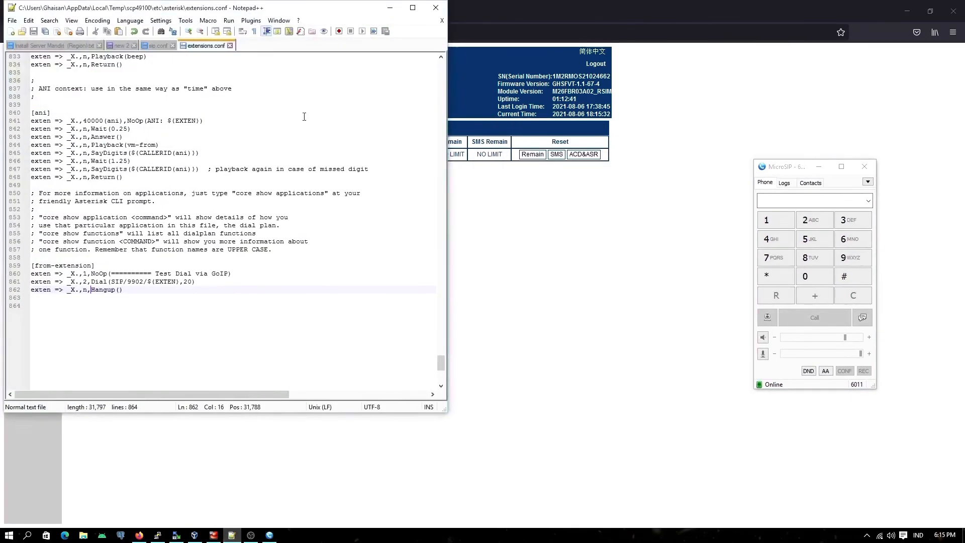
pyautogui.moveTo(279, 89); pyautogui.dragTo(334, 73)
pyautogui.moveTo(527, 472); pyautogui.dragTo(529, 383)
pyautogui.moveTo(323, 78); pyautogui.dragTo(302, 179)
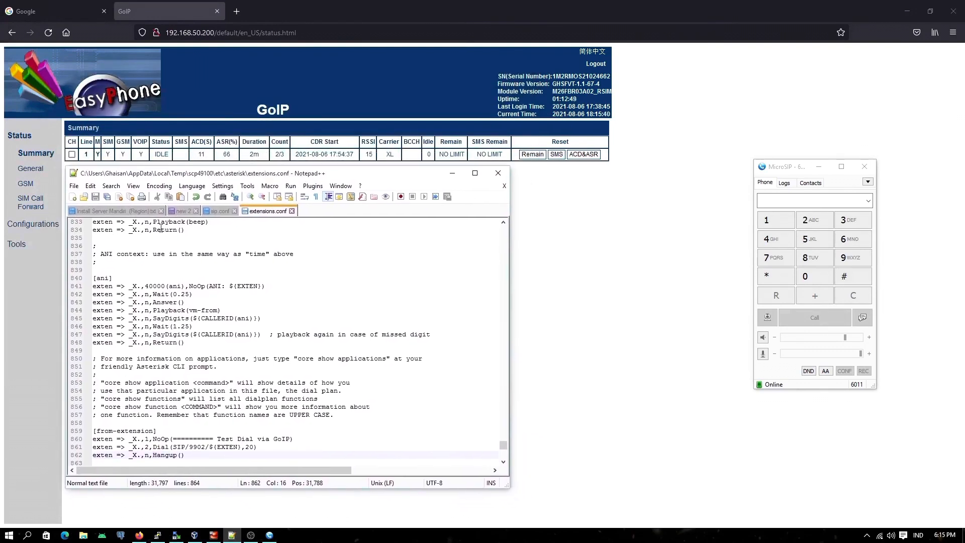
pyautogui.click(221, 211)
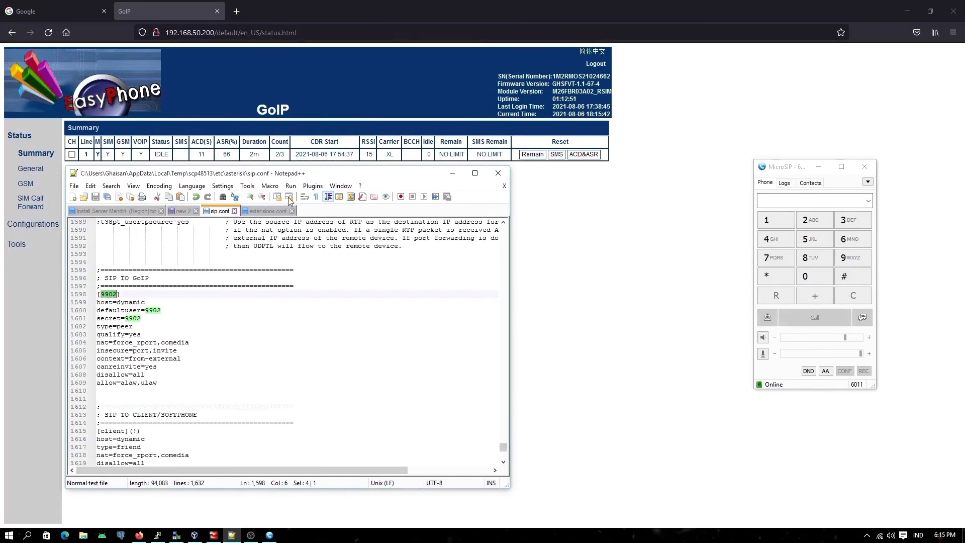
pyautogui.click(262, 211)
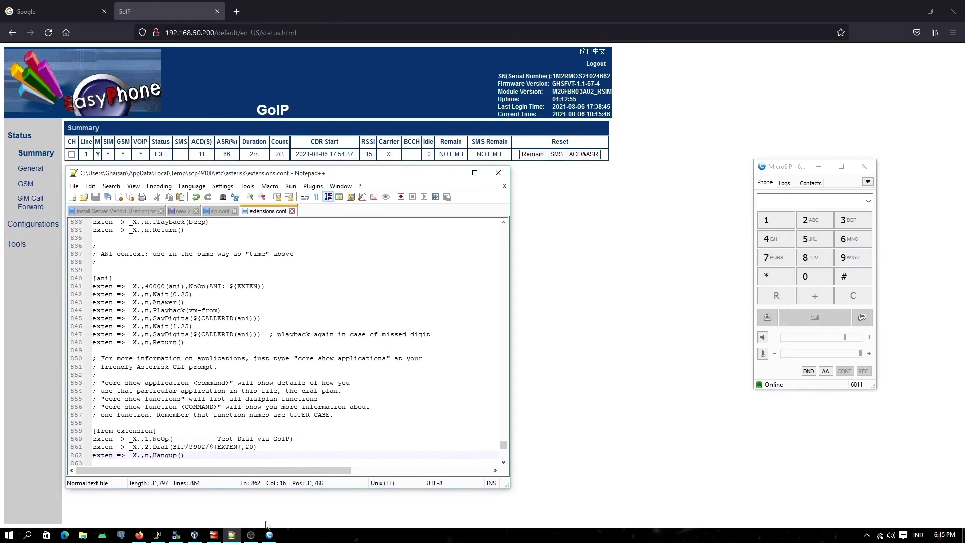
# Step: Add blank prompt lines in the regionsurabaya Asterisk console, shrink its window, and place it beside Notepad++ with MicroSIP above it
pyautogui.click(157, 535)
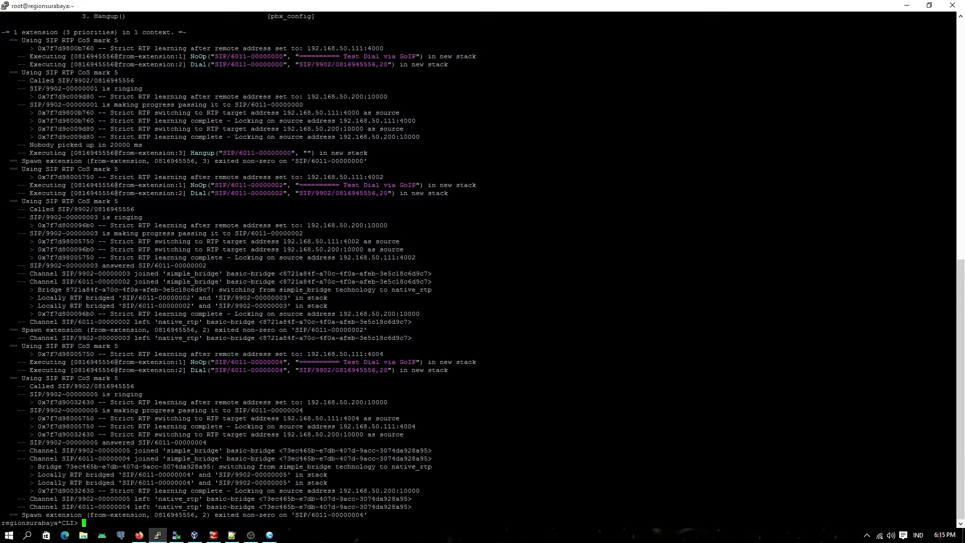
pyautogui.press('Return')
pyautogui.press('Return')
pyautogui.press('Return')
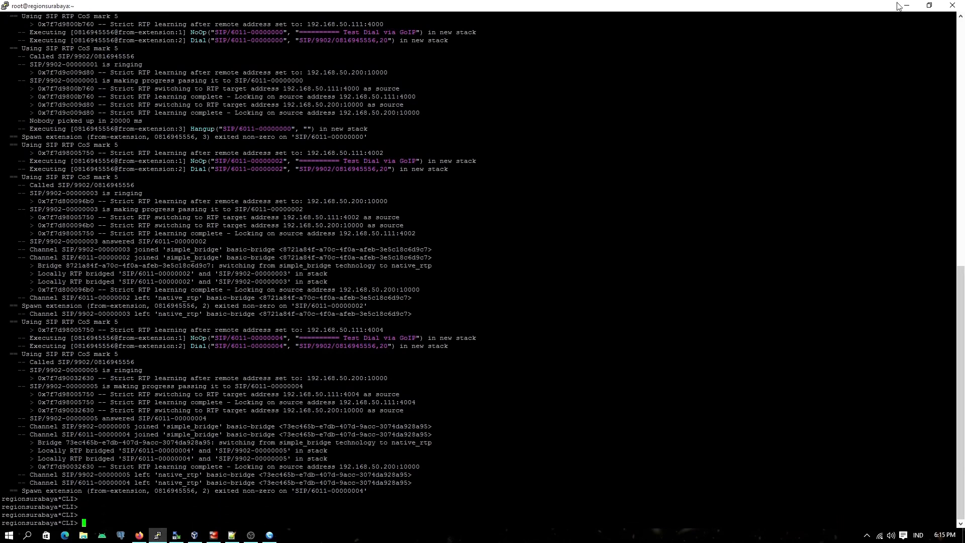
pyautogui.click(929, 5)
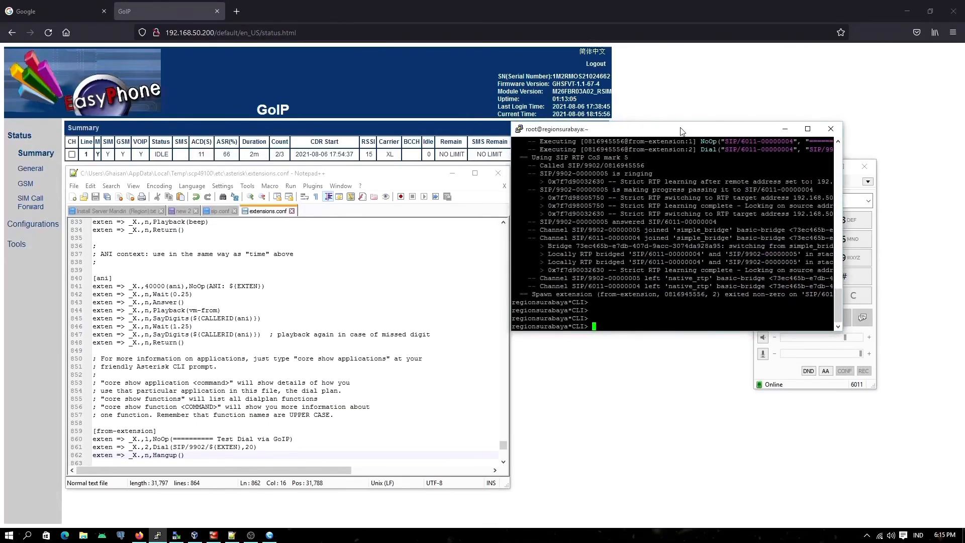
pyautogui.moveTo(681, 131); pyautogui.dragTo(724, 275)
pyautogui.moveTo(780, 170); pyautogui.dragTo(652, 40)
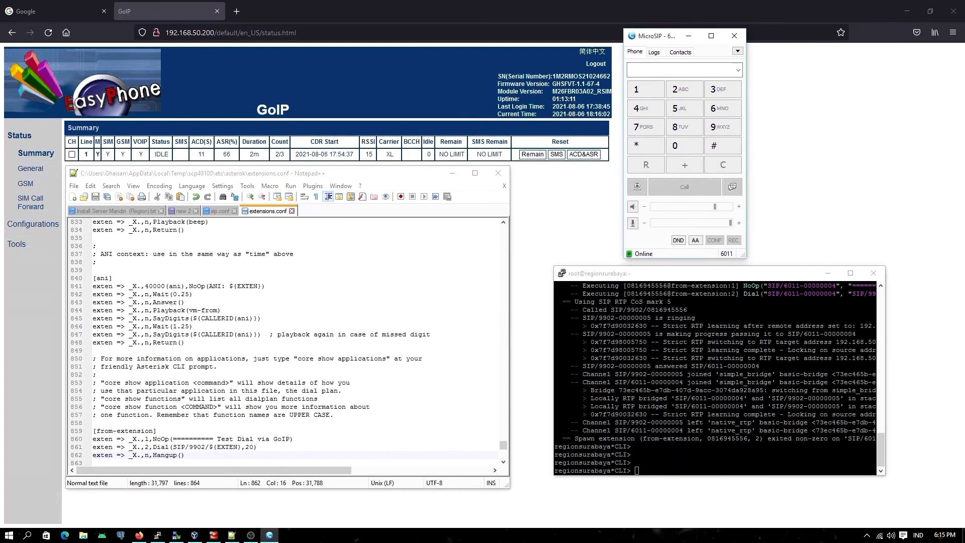
pyautogui.click(866, 535)
pyautogui.rightClick(867, 520)
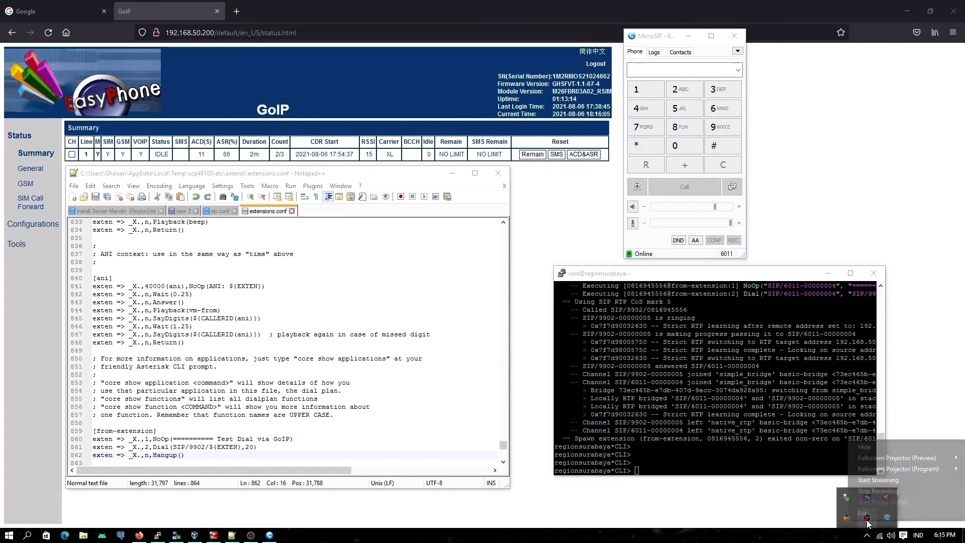
pyautogui.click(878, 491)
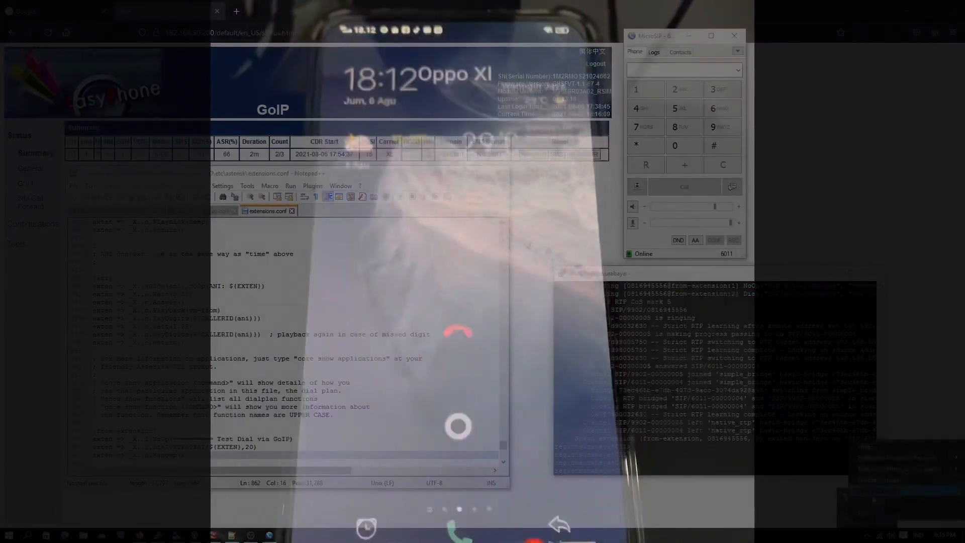